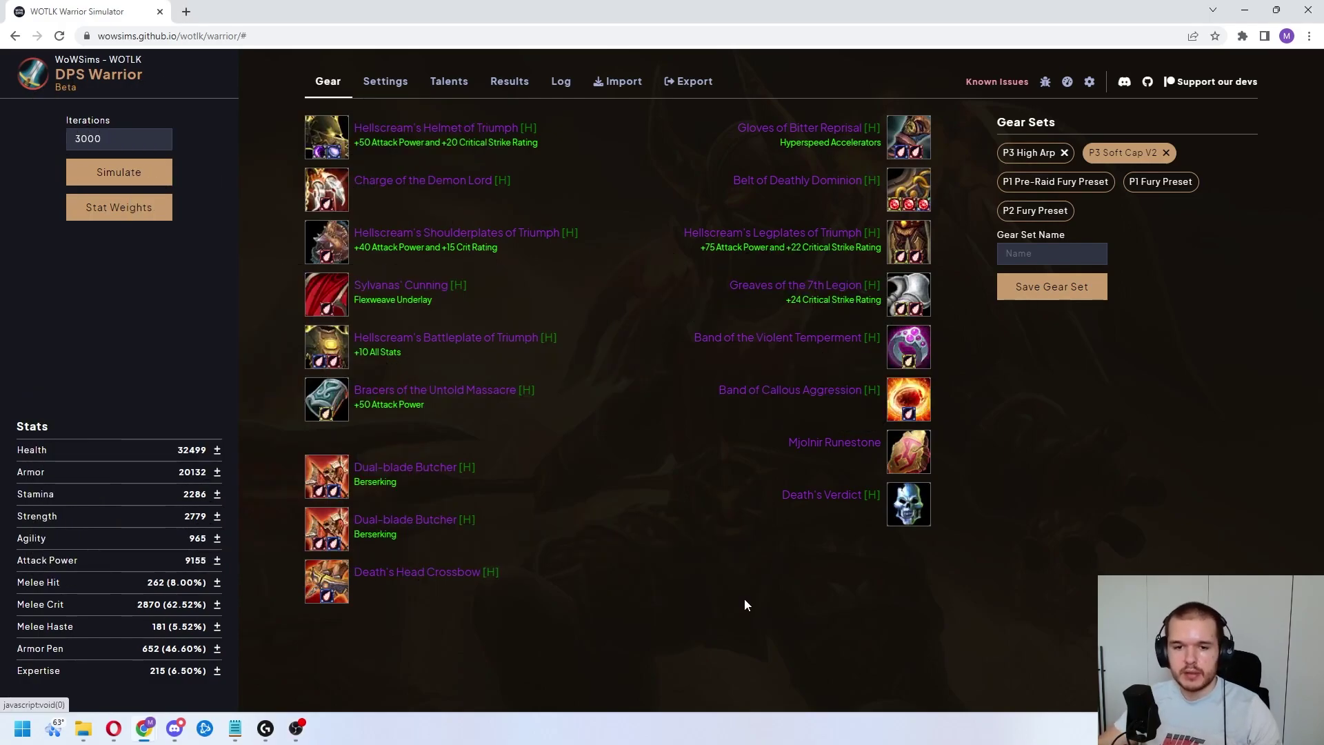
# Step: Reload the DPS Warrior simulator from the WoWSims class menu (Warrior > DPS)
pyautogui.click(30, 73)
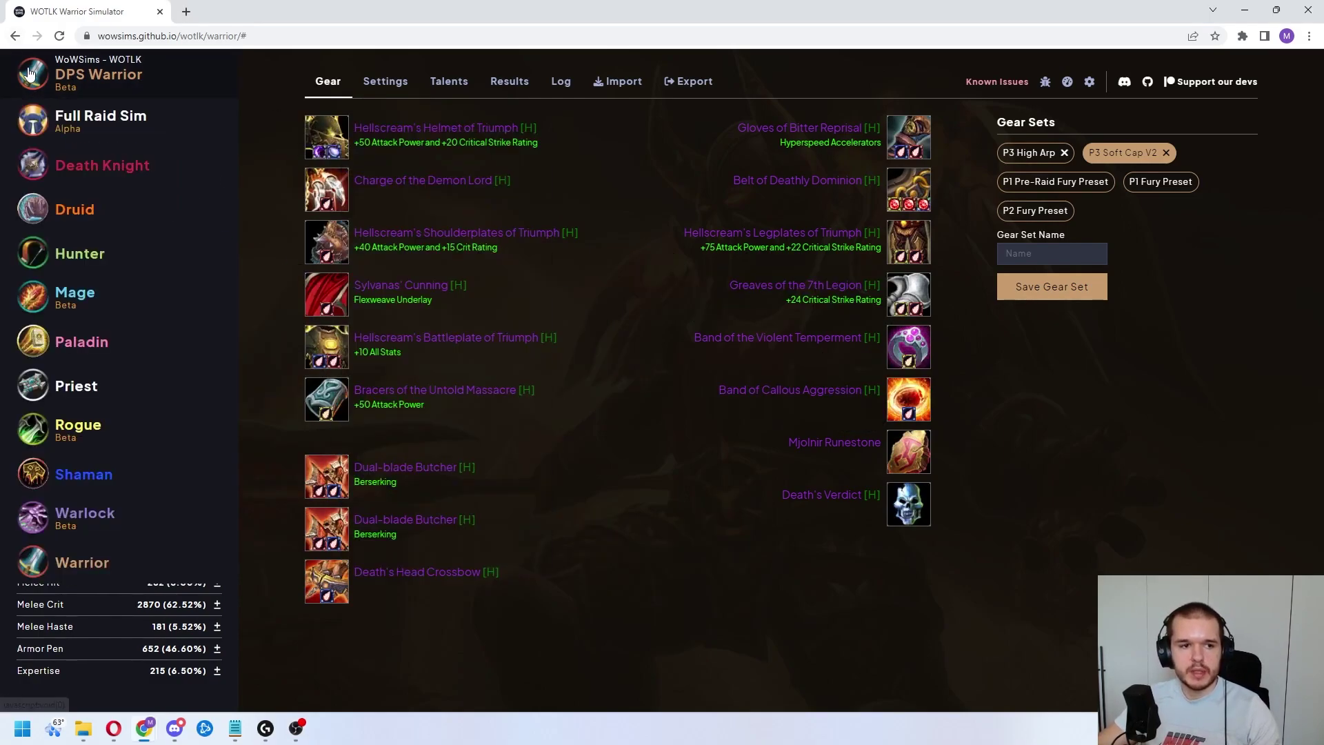
pyautogui.moveTo(83, 562)
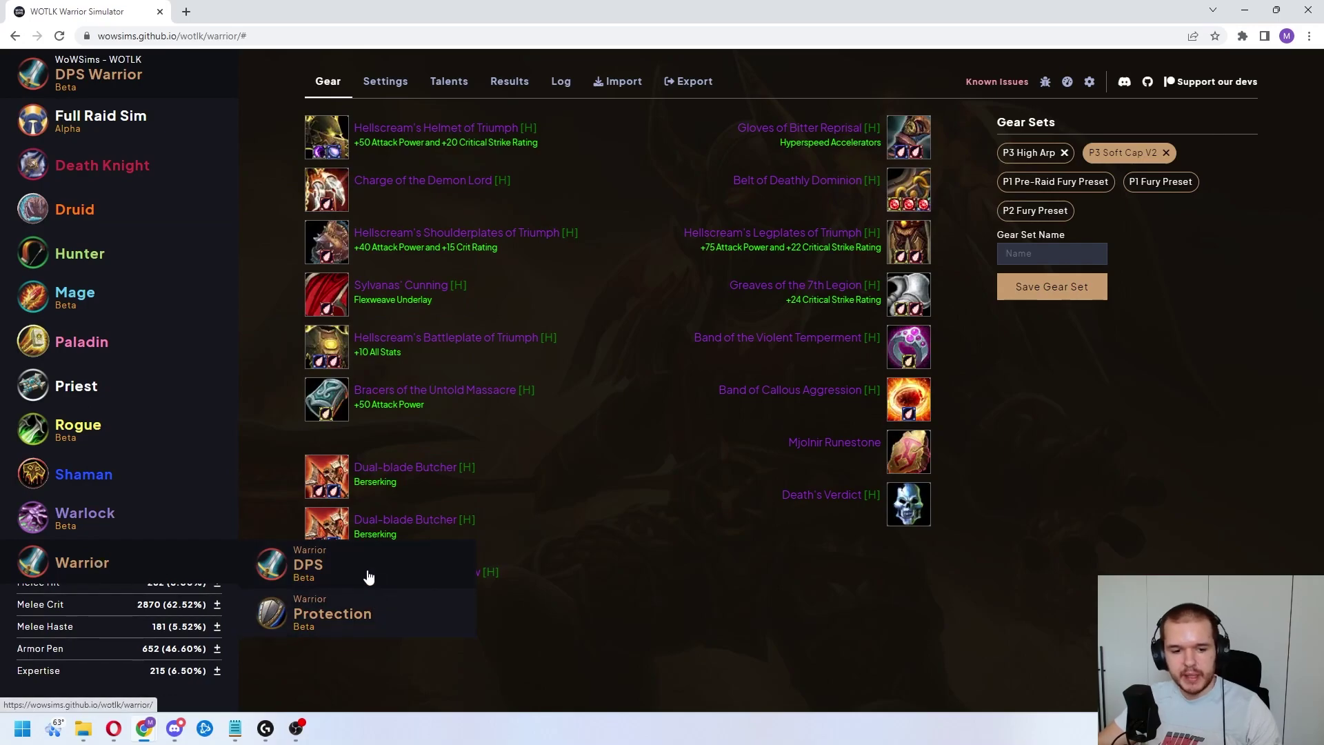
pyautogui.click(369, 578)
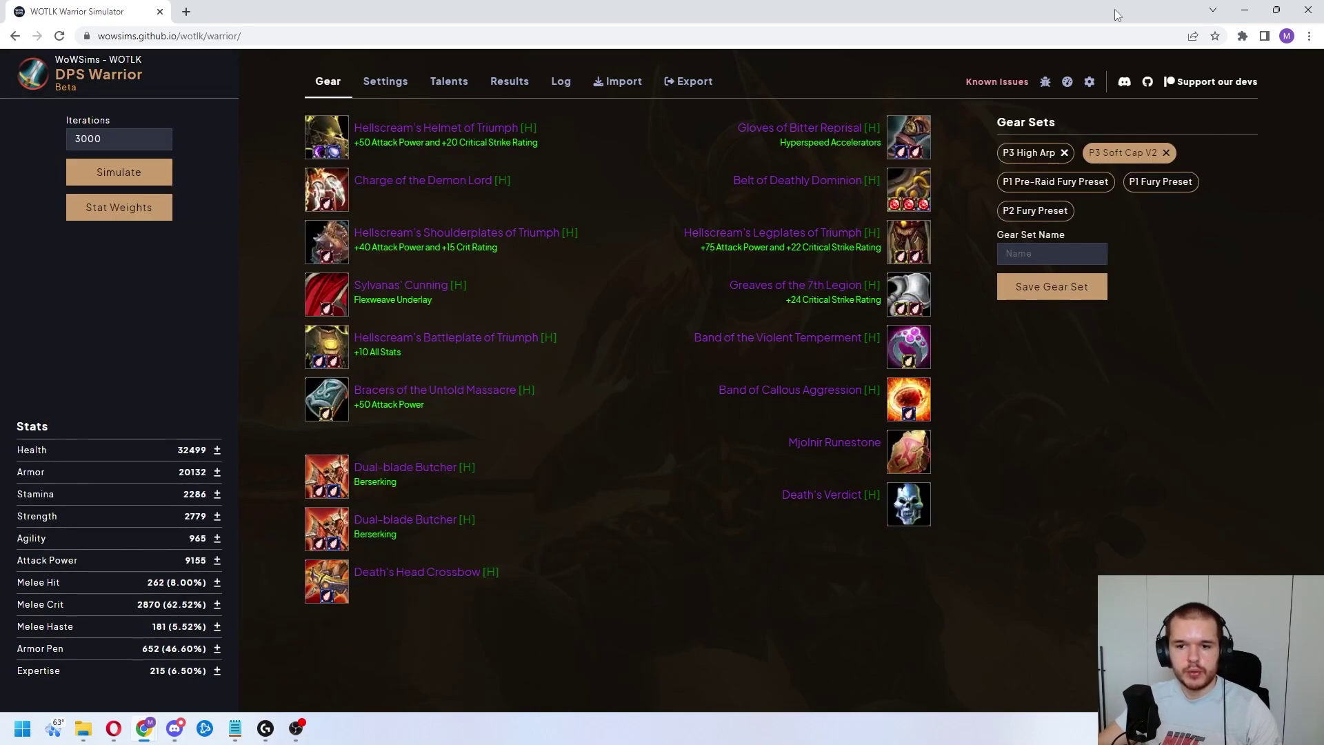
pyautogui.click(30, 74)
pyautogui.moveTo(10, 219)
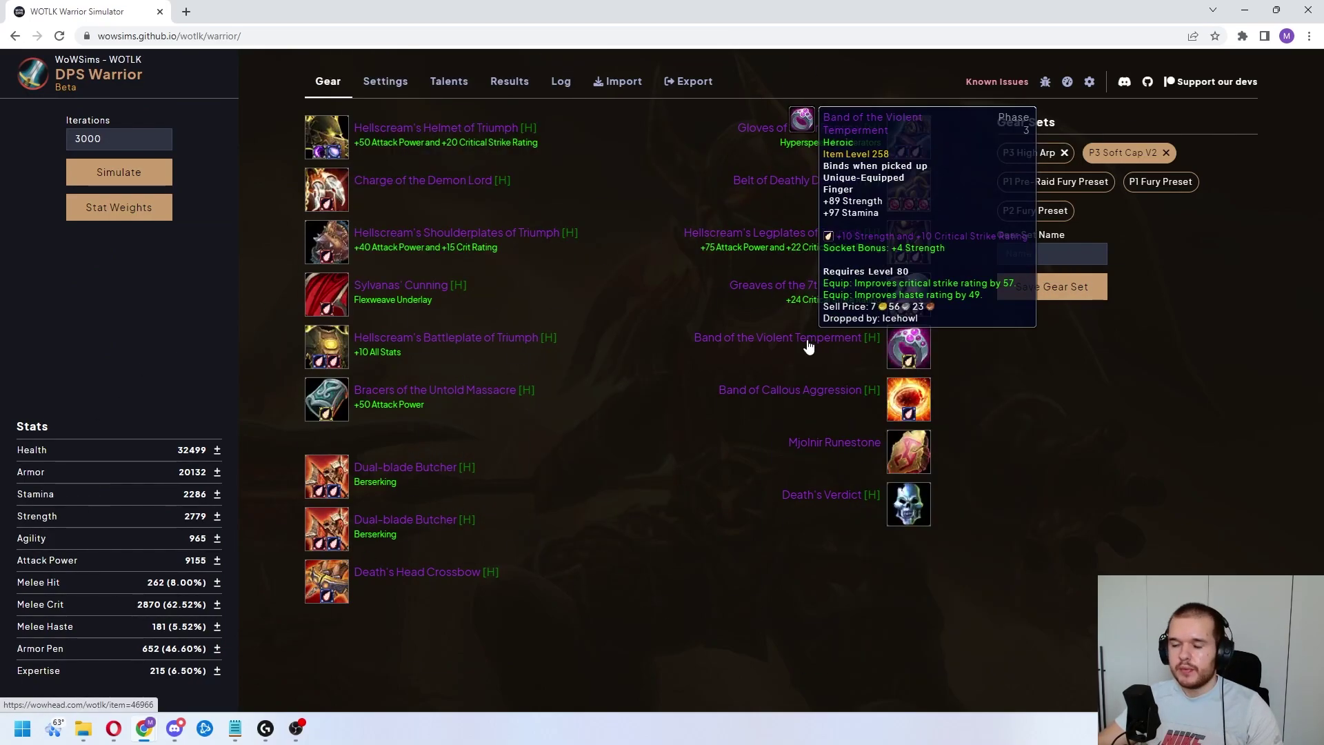
# Step: Show the Settings tab and look over encounter, buffs and Rotation options
pyautogui.click(384, 90)
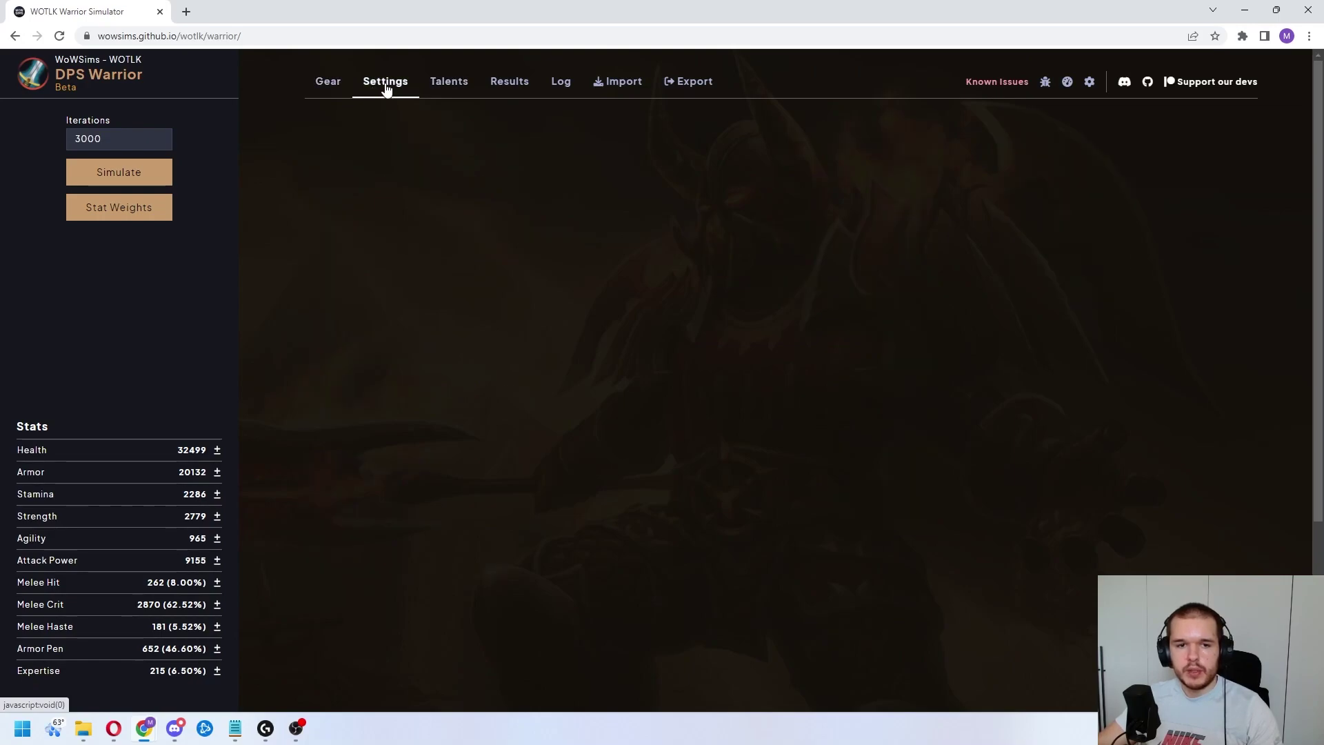
pyautogui.scroll(-4, 1012, 610)
pyautogui.scroll(4, 1011, 610)
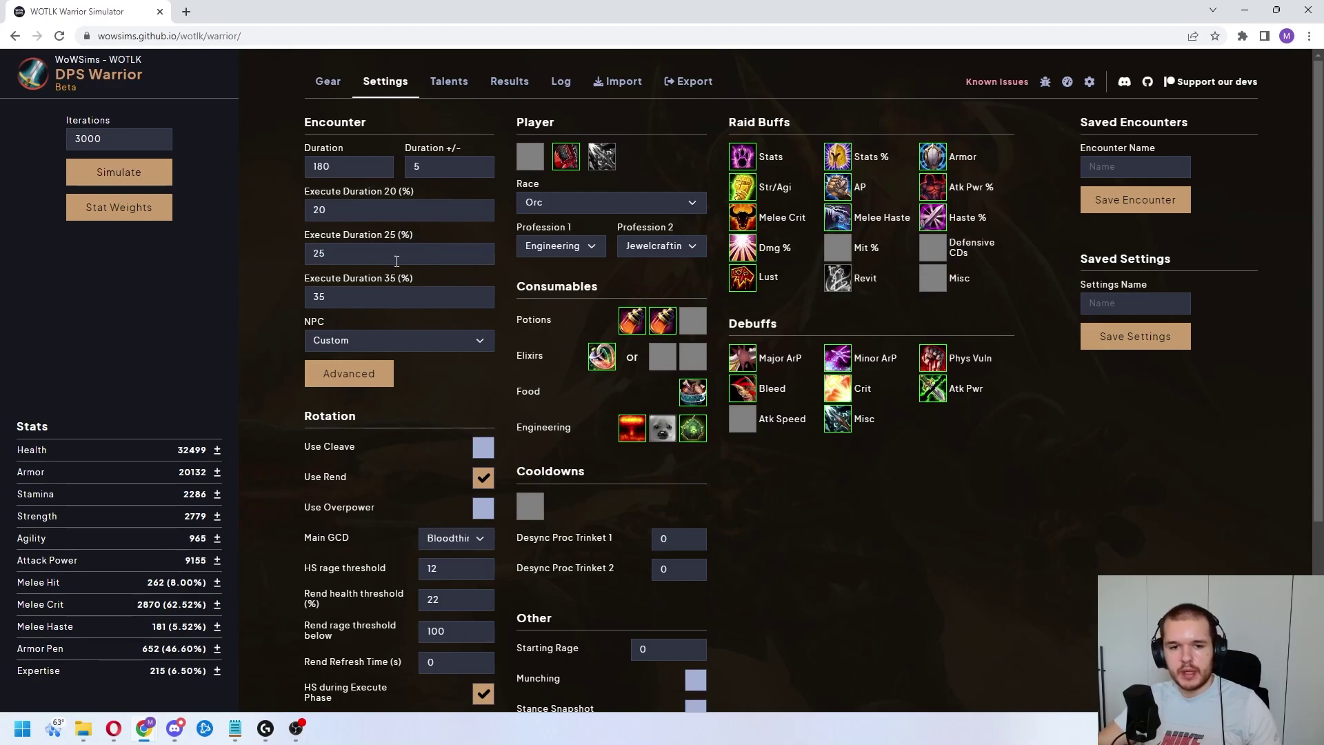
pyautogui.scroll(-4, 382, 249)
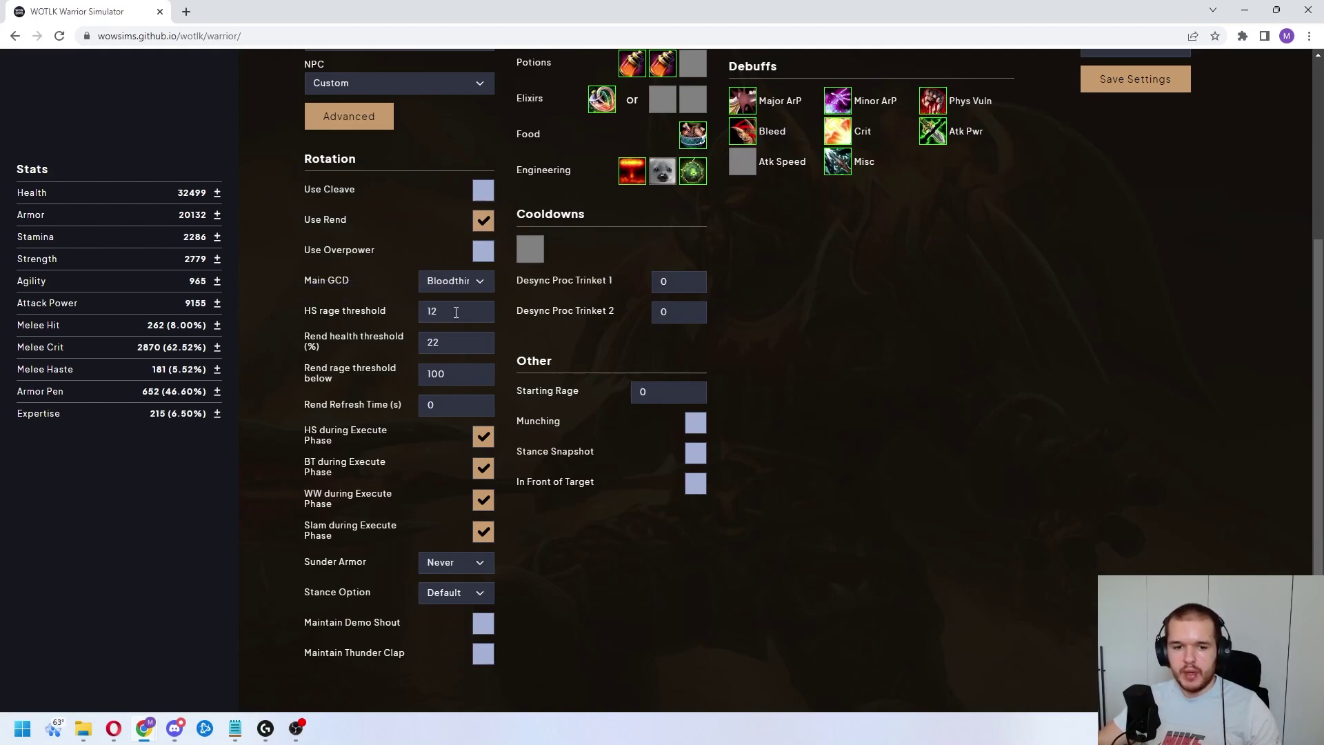
pyautogui.doubleClick(456, 313)
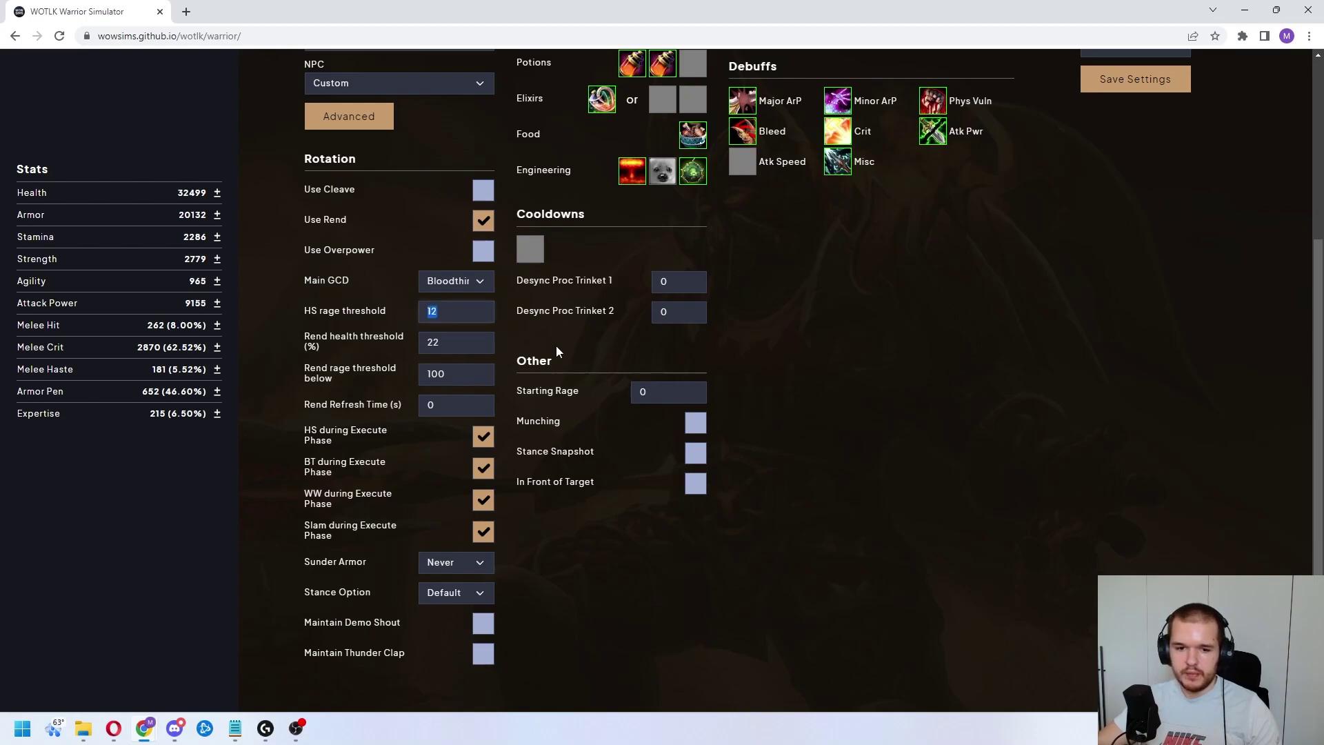
pyautogui.click(473, 311)
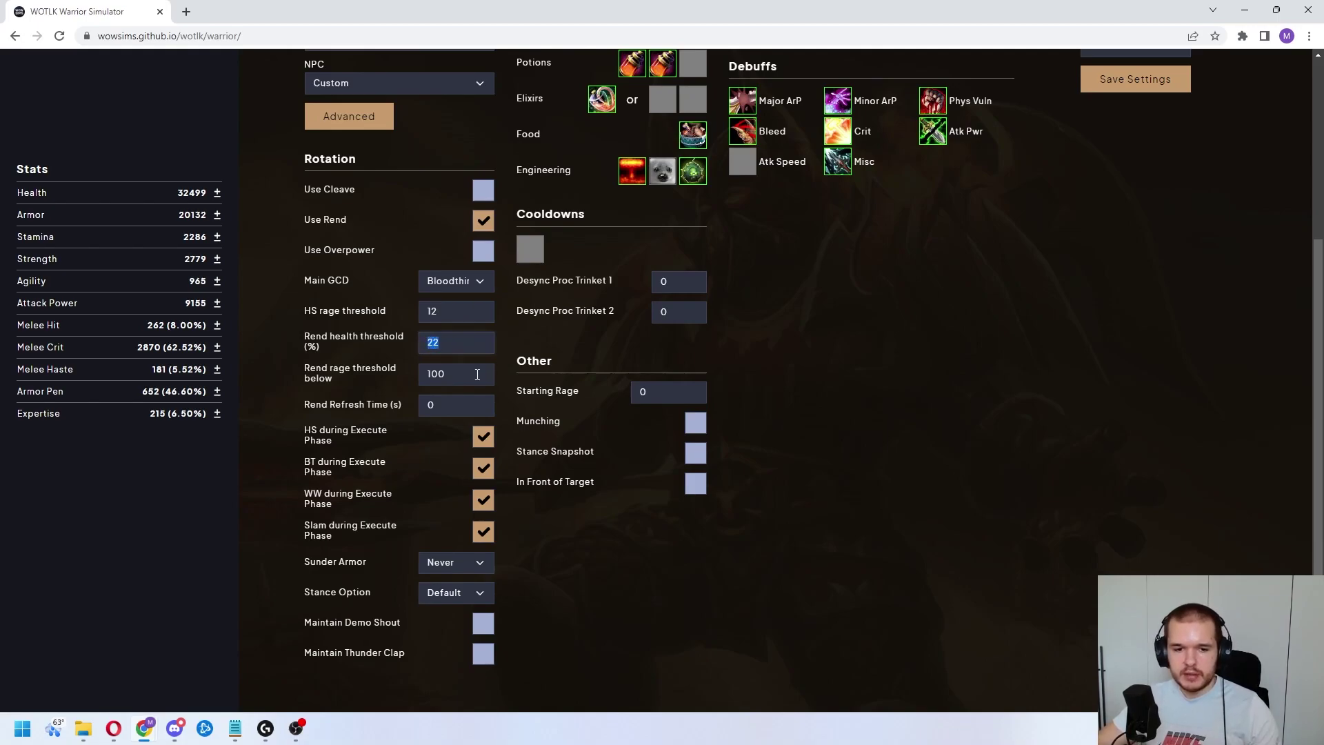
pyautogui.click(392, 364)
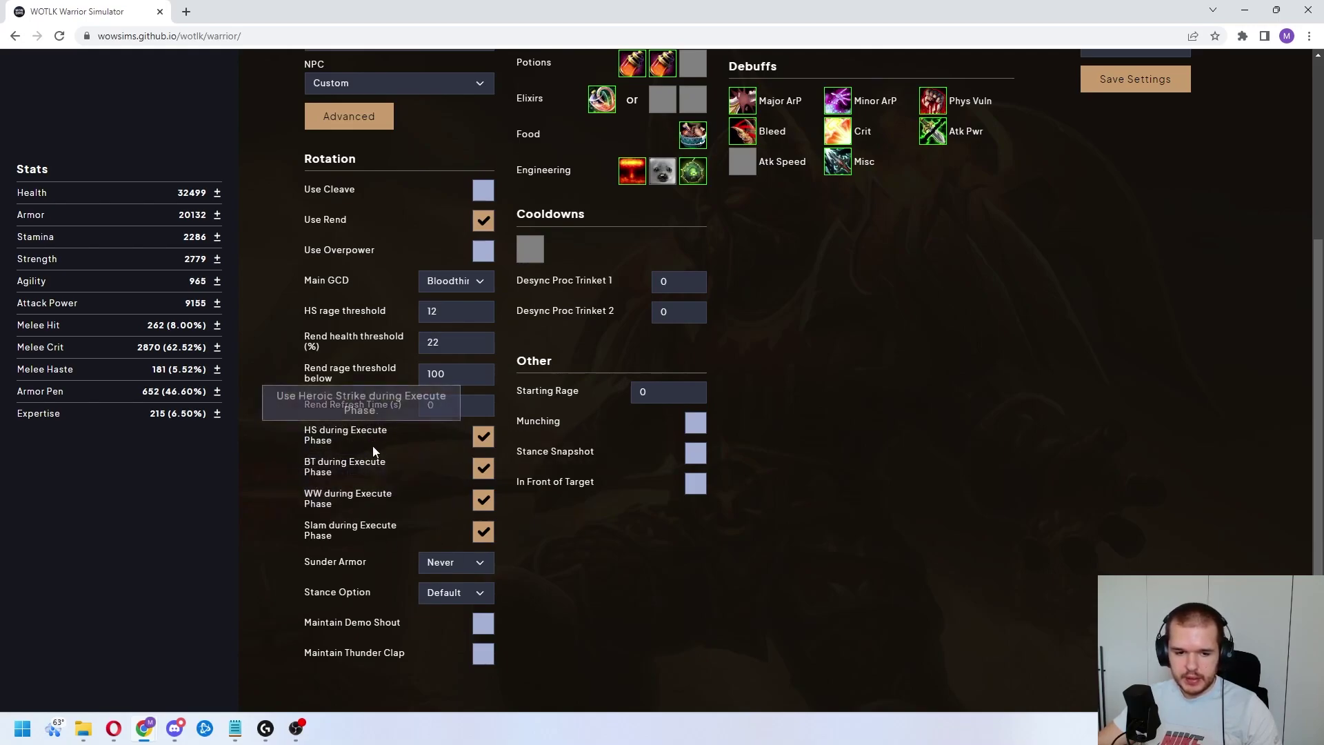
pyautogui.click(480, 561)
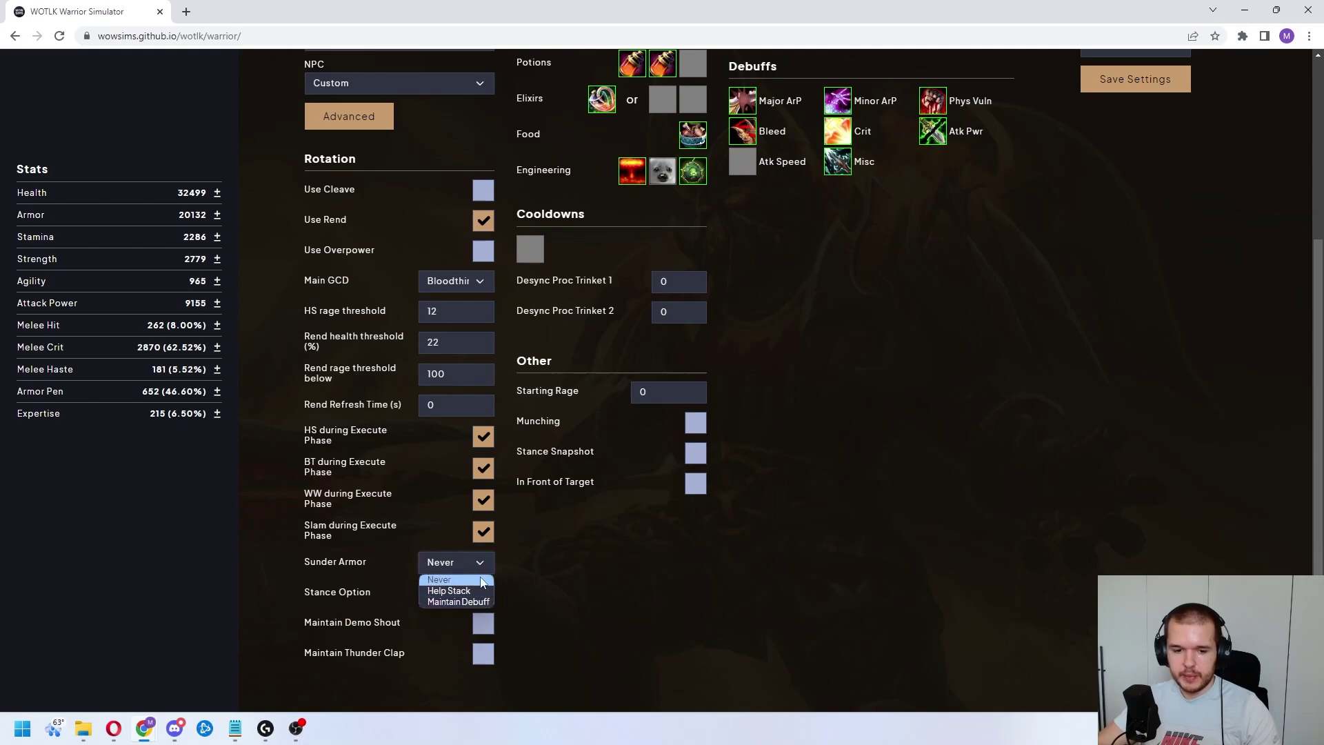
pyautogui.click(486, 558)
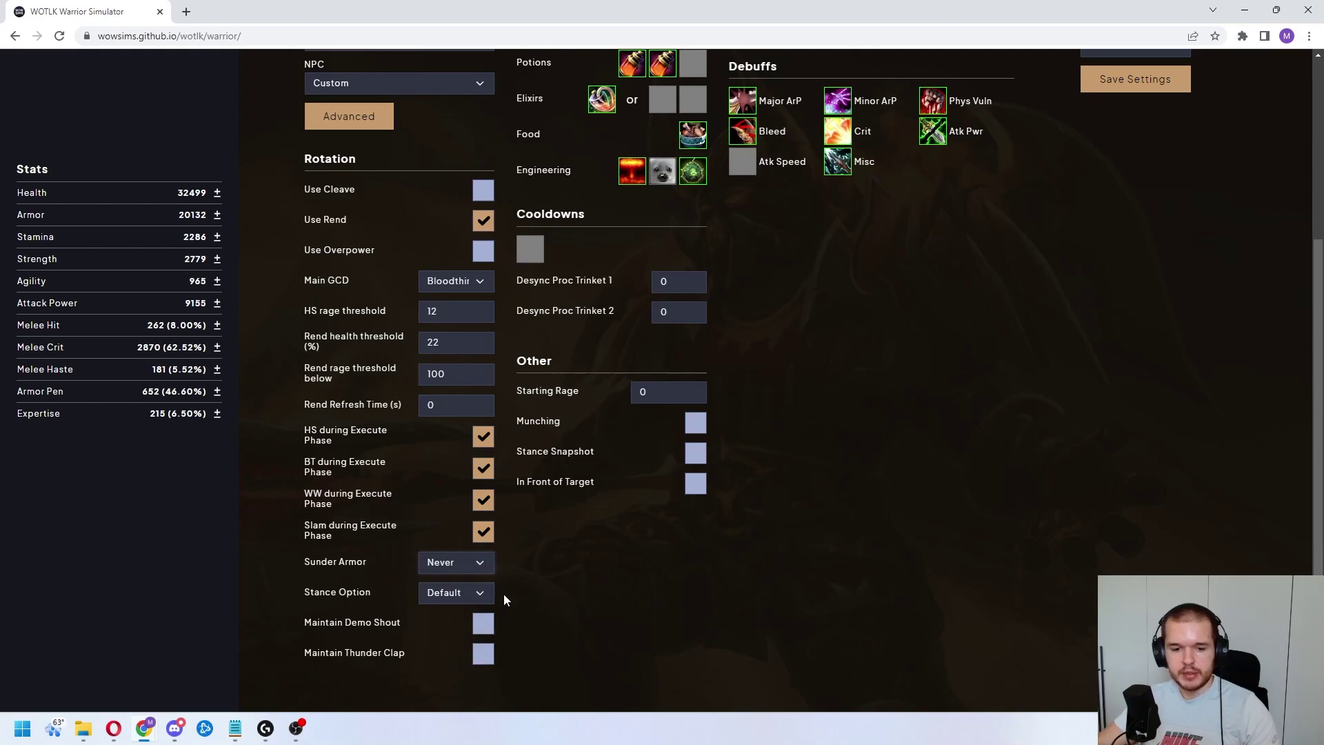
pyautogui.scroll(4, 873, 634)
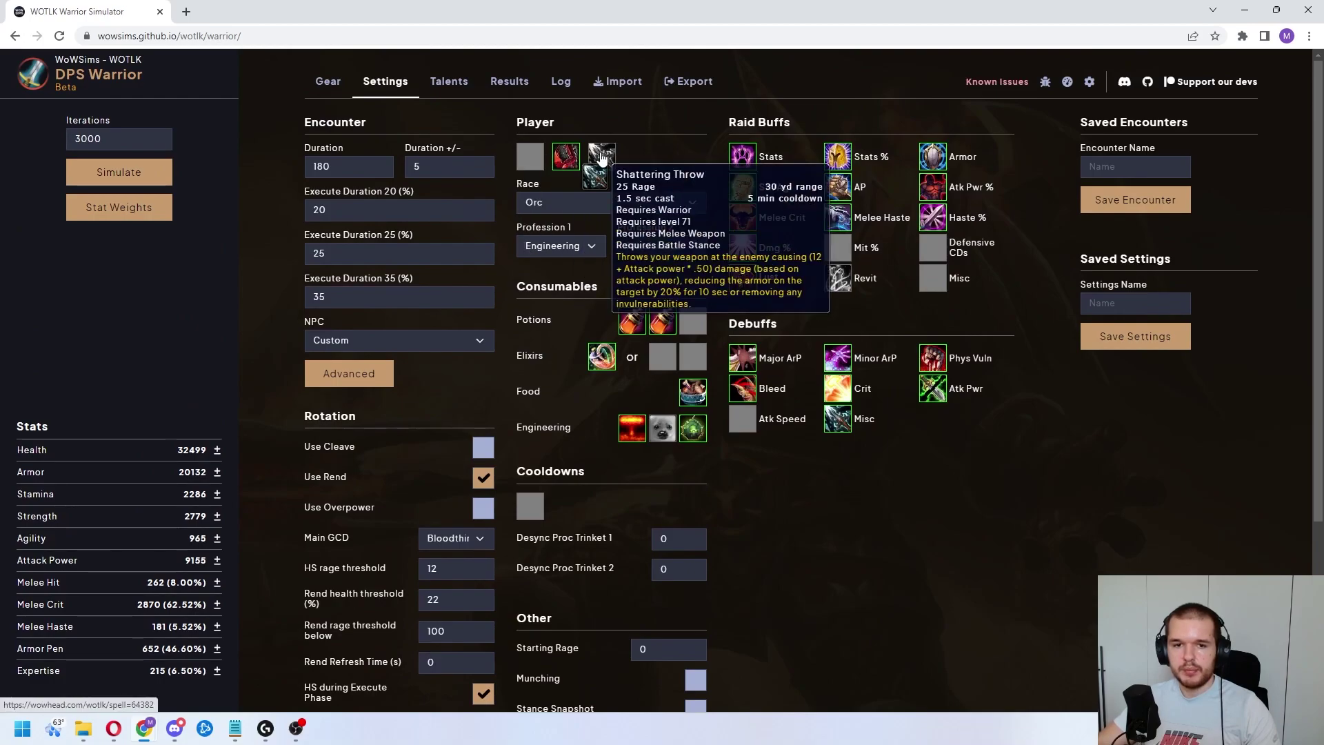
pyautogui.moveTo(533, 161)
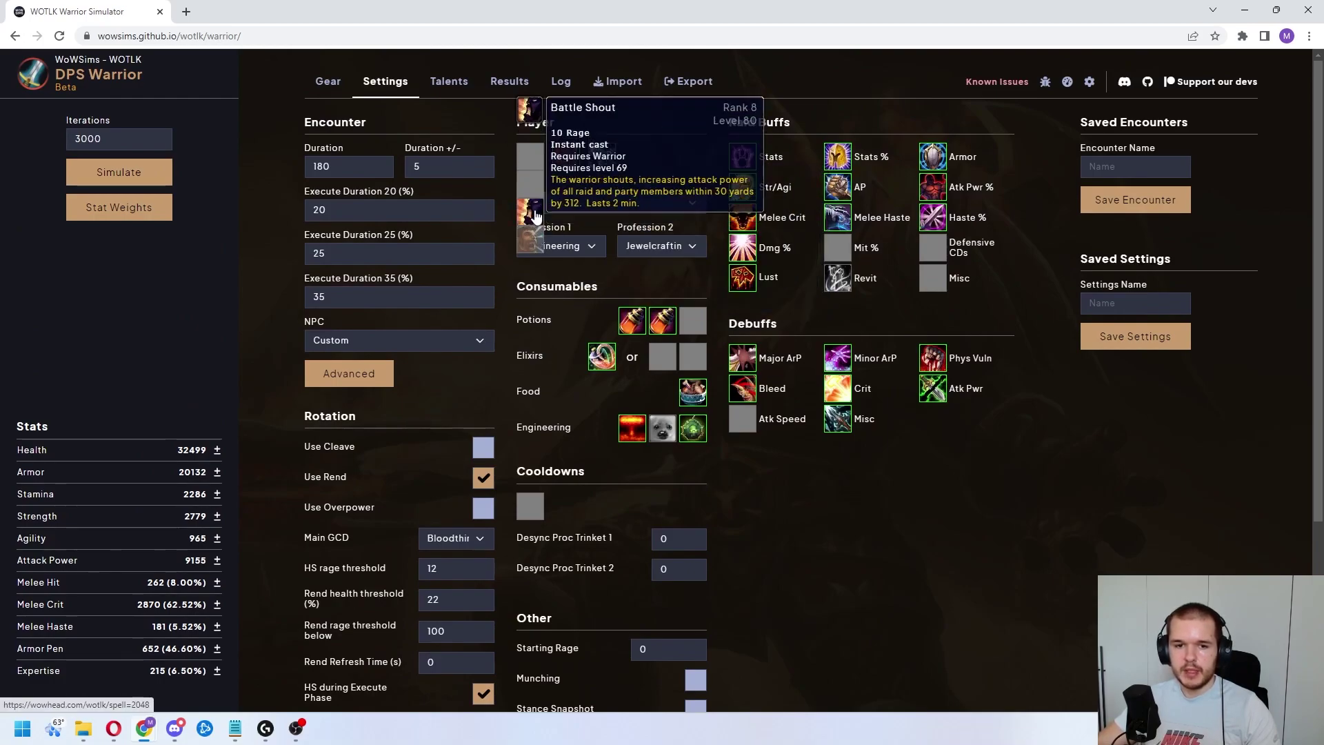
pyautogui.click(531, 157)
pyautogui.moveTo(603, 160)
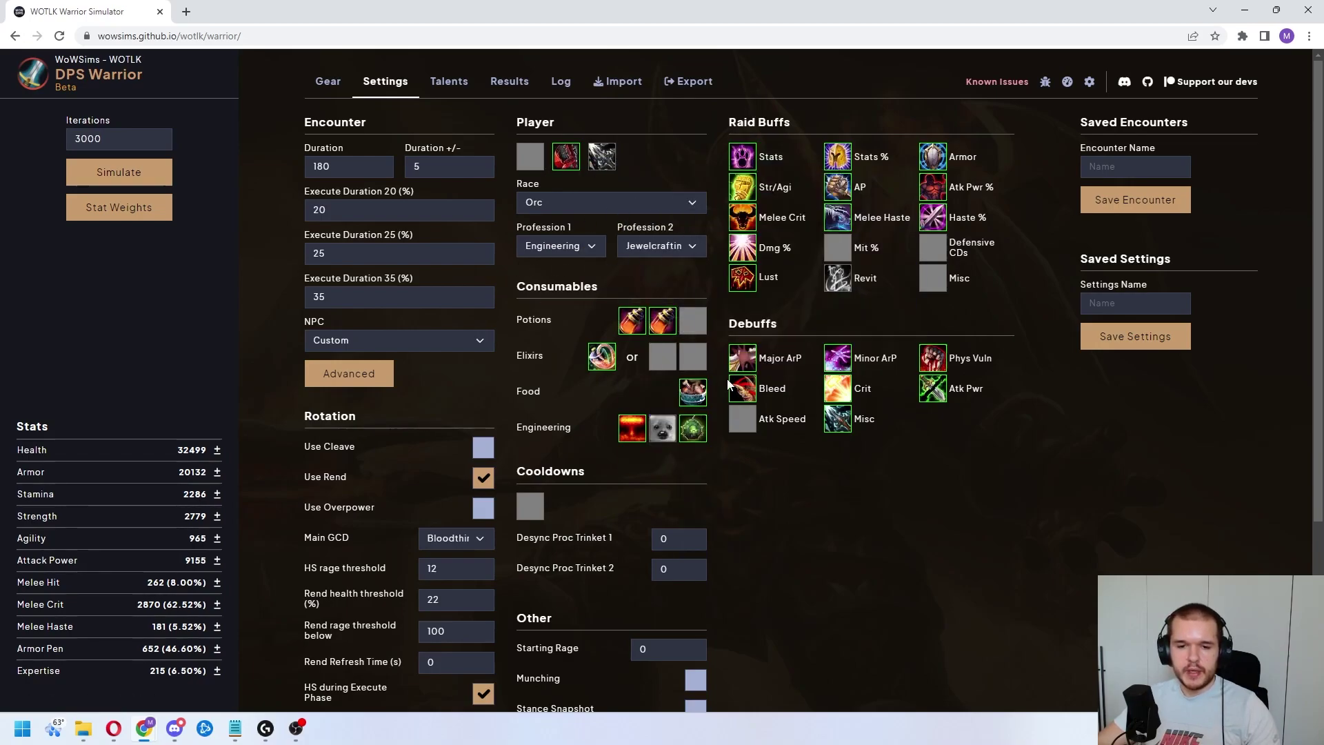
pyautogui.moveTo(620, 327)
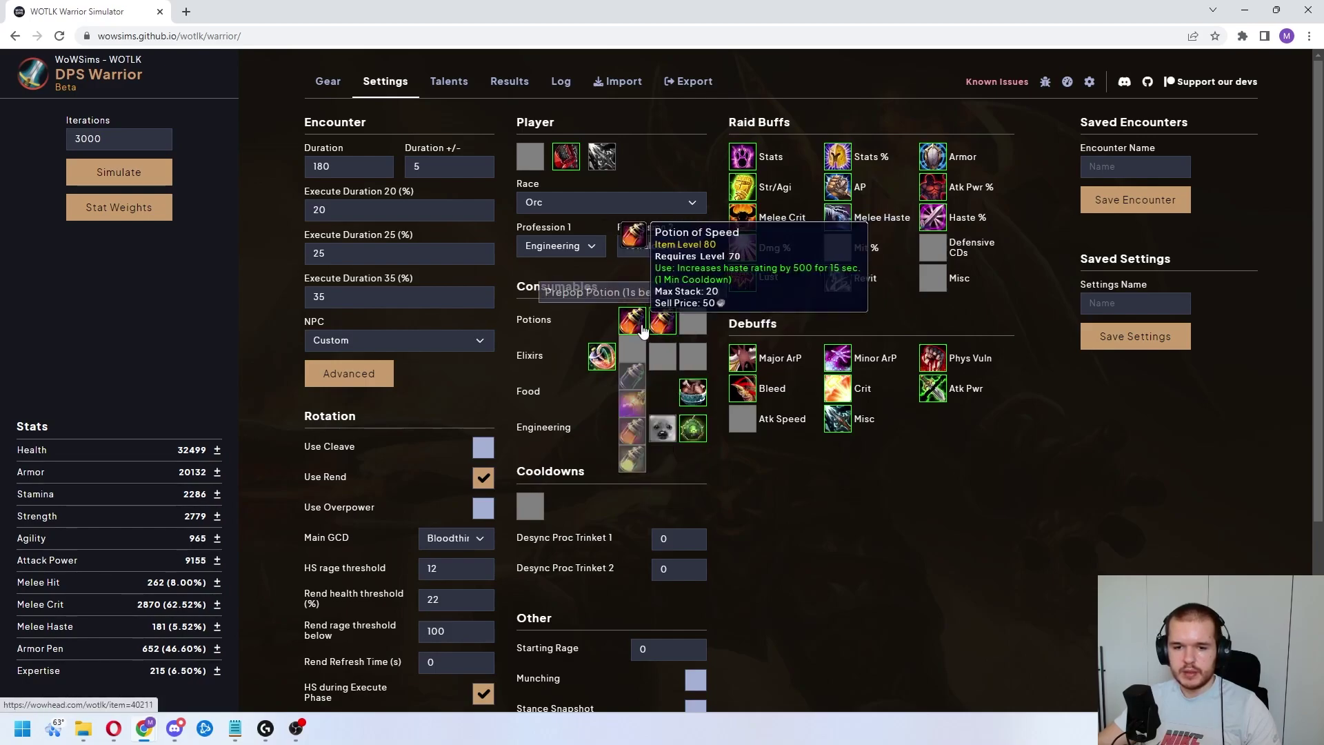
pyautogui.moveTo(664, 329)
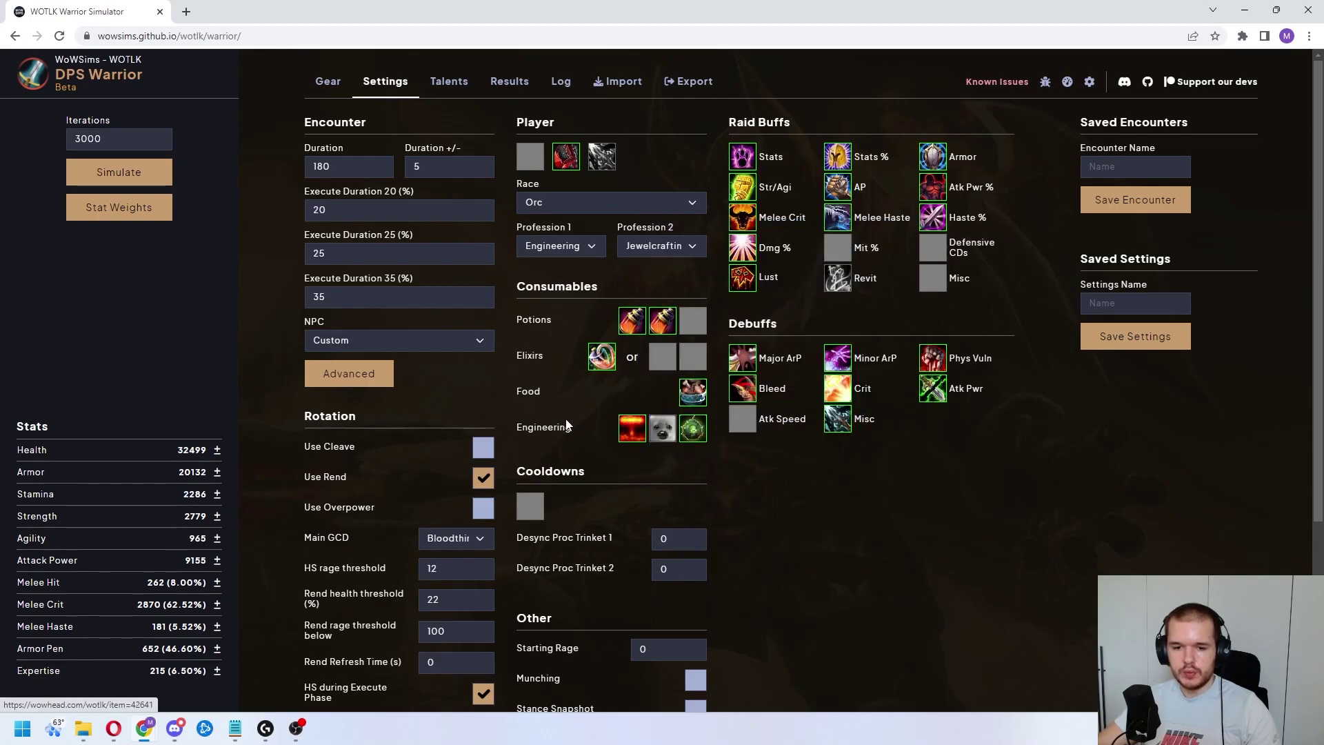
pyautogui.scroll(-3, 736, 500)
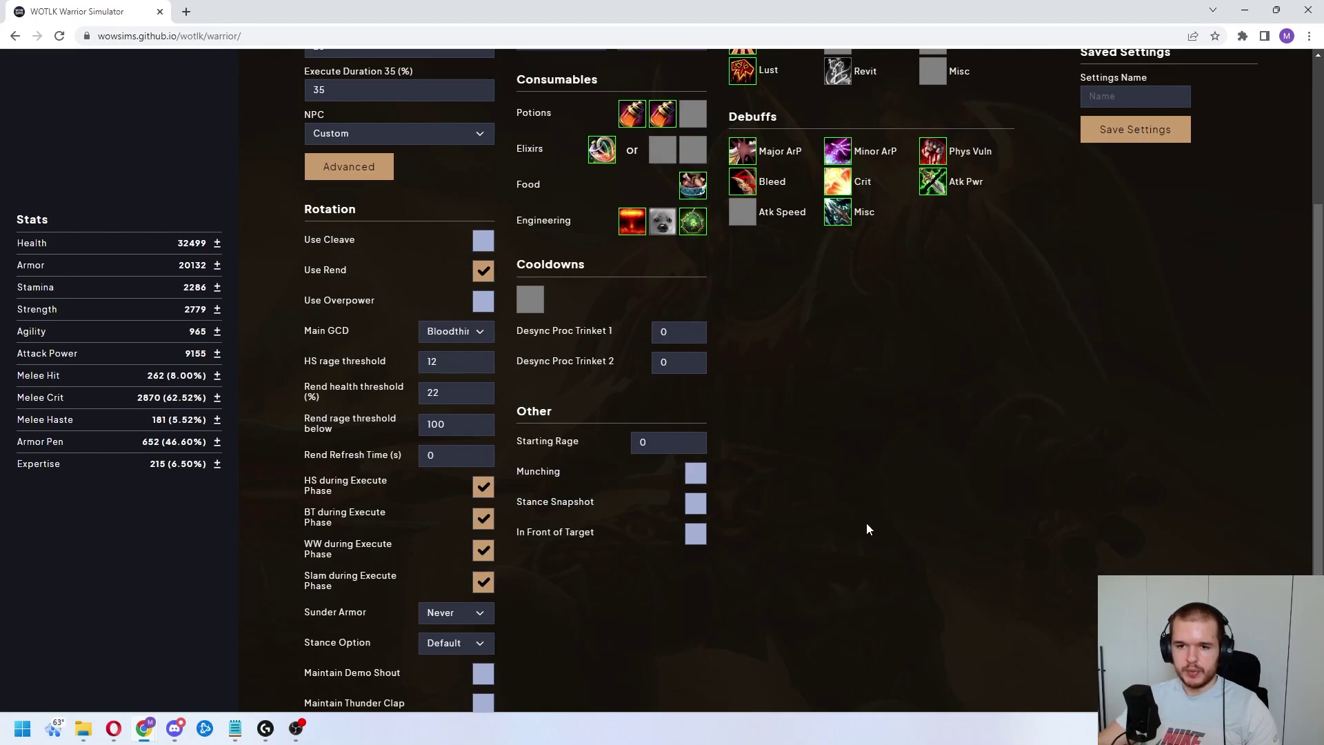
pyautogui.scroll(3, 1090, 549)
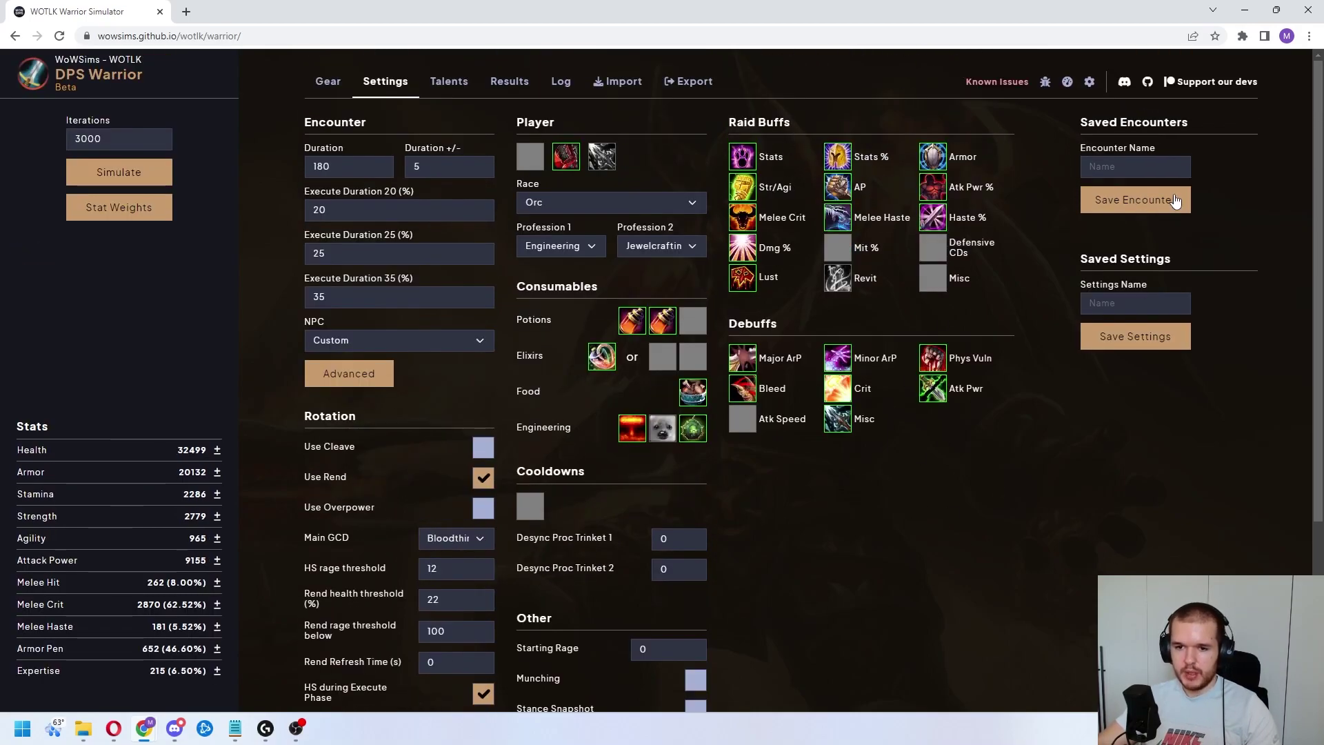
pyautogui.moveTo(987, 247)
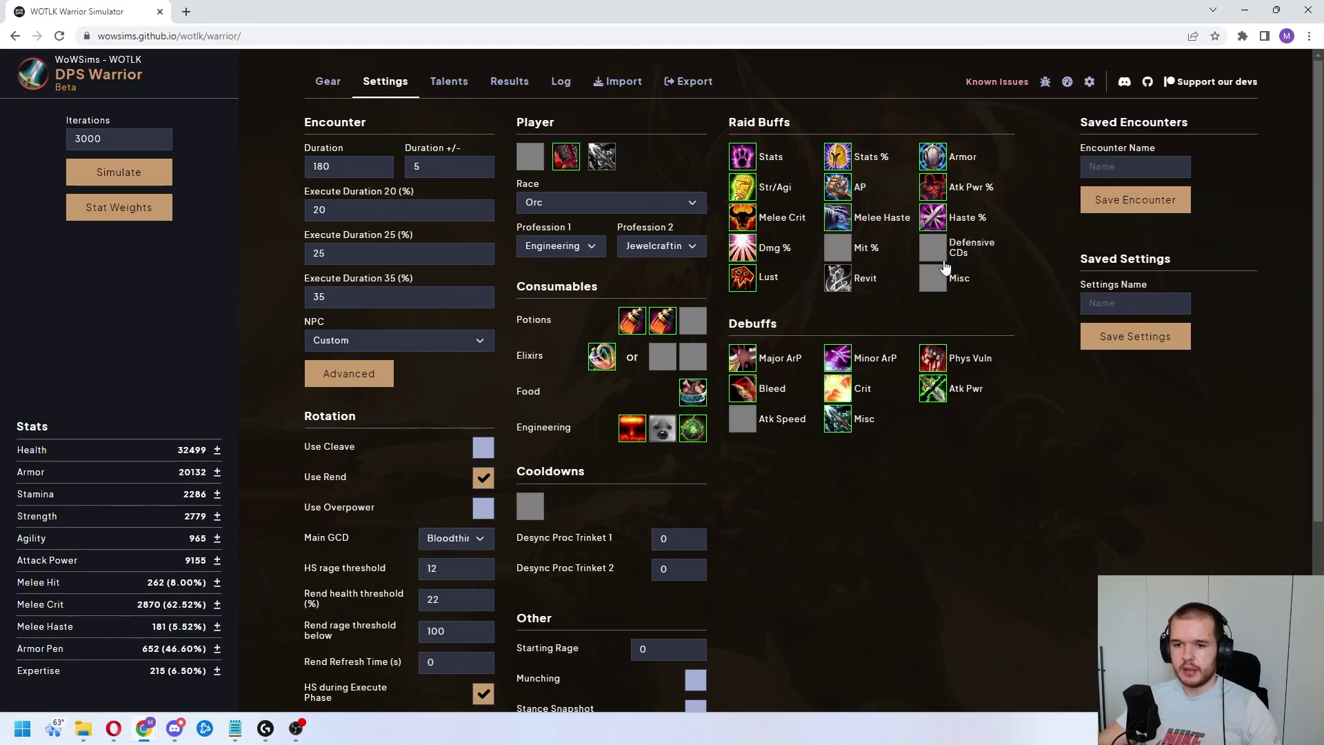
pyautogui.moveTo(845, 254)
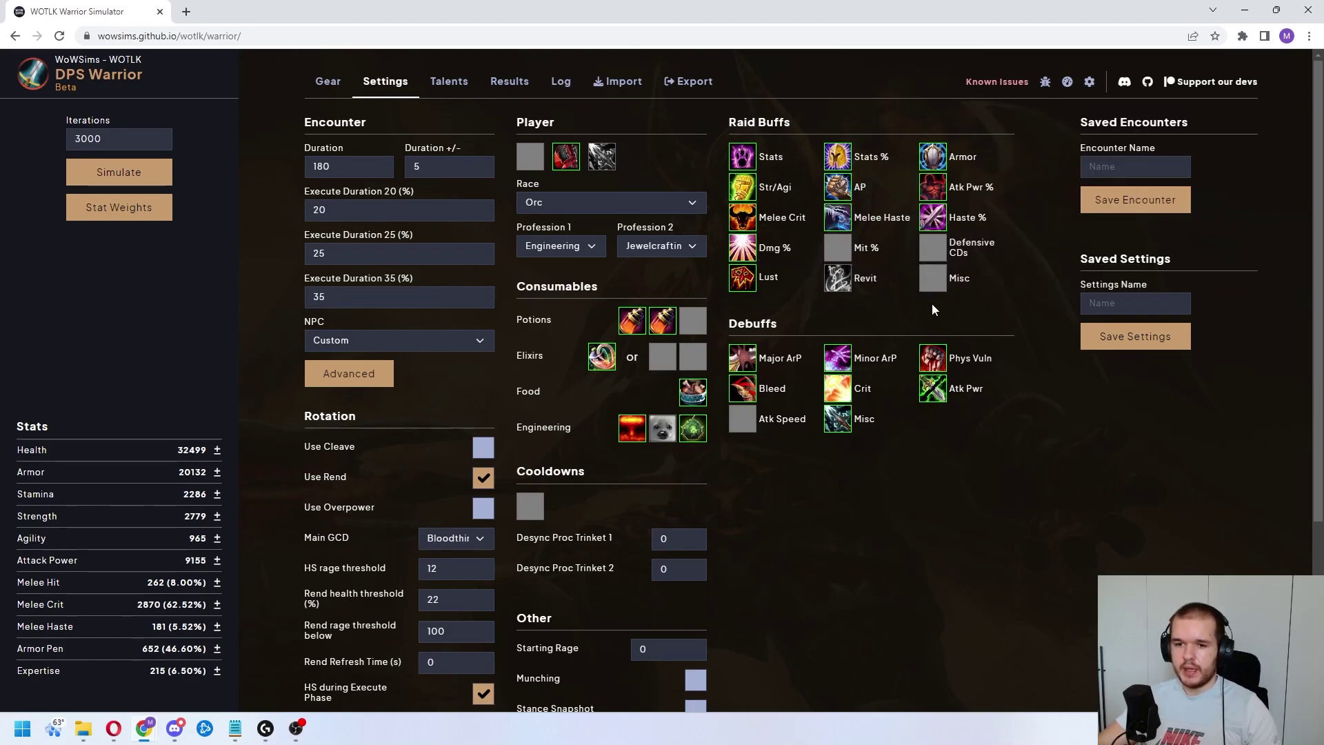
pyautogui.moveTo(993, 281)
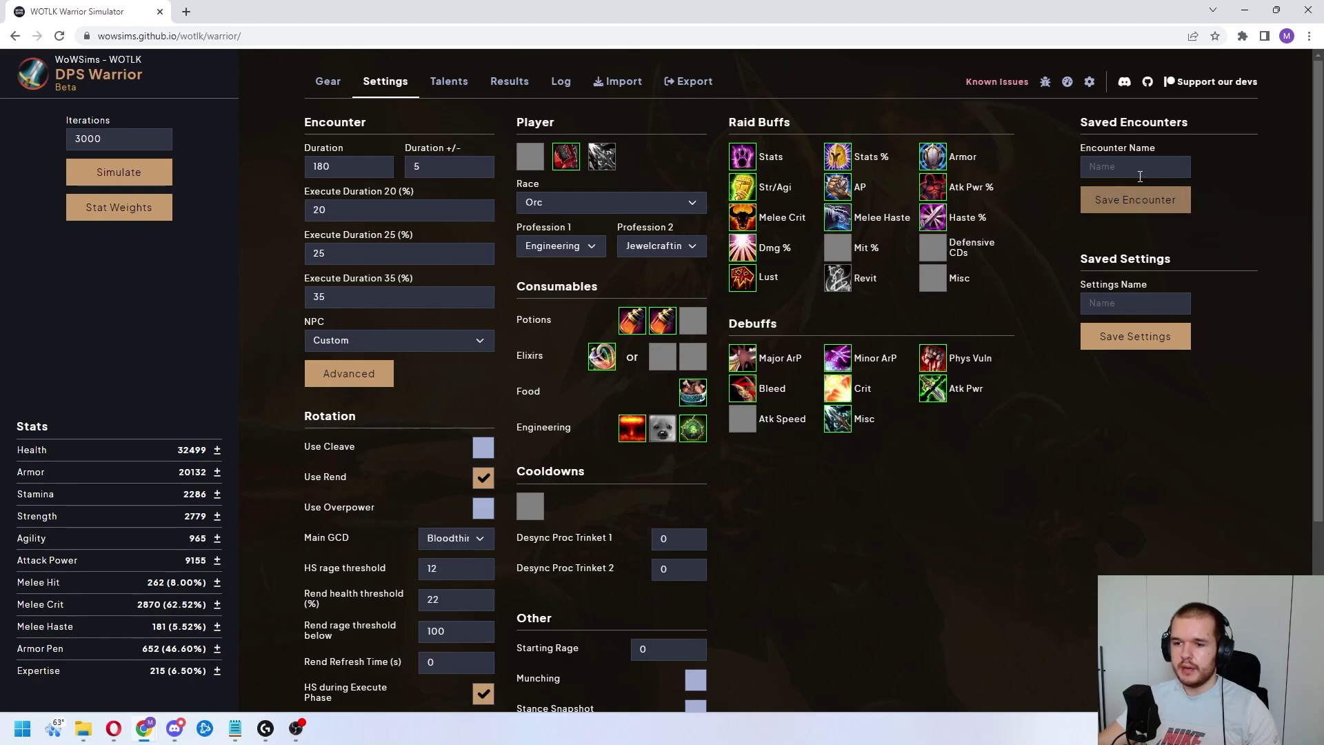
# Step: Save the encounter as '3 Minute Fury Warrior' and the settings as 'Basic Fury Settings'
pyautogui.click(1166, 167)
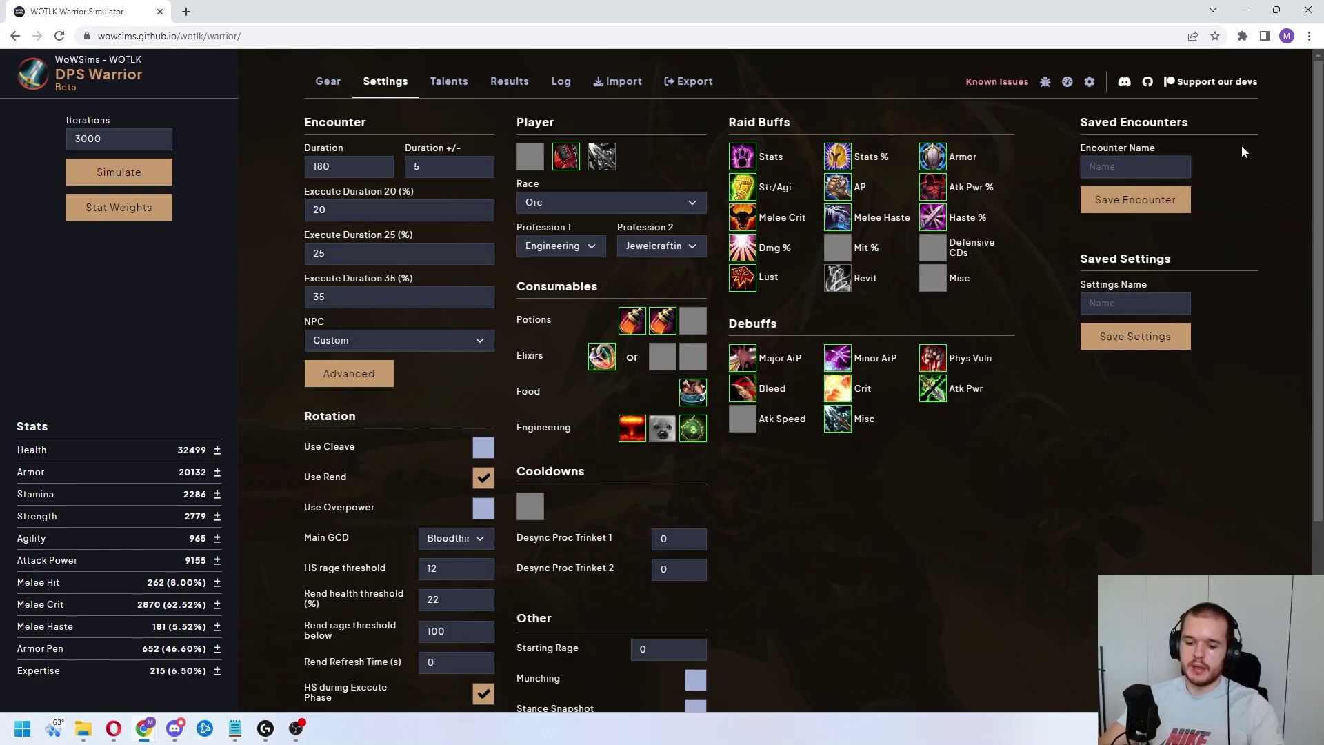
pyautogui.write('3 Minute ')
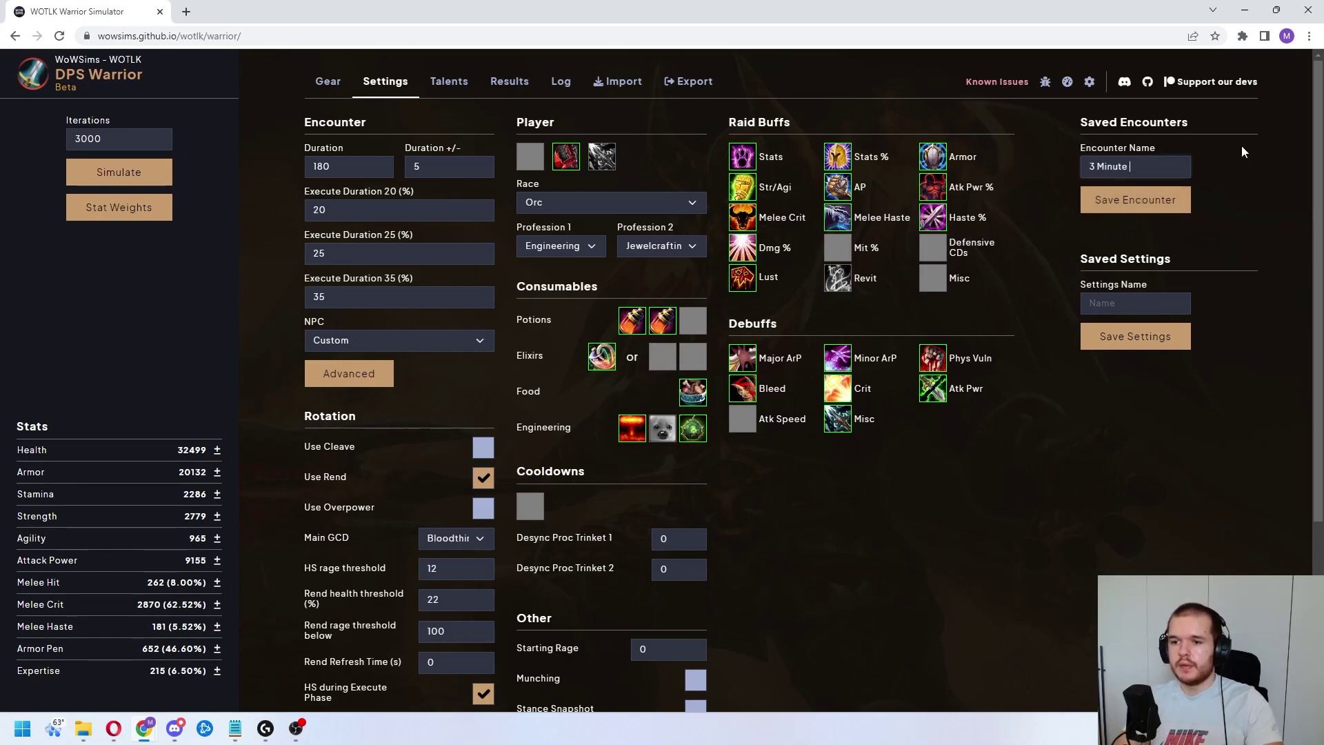
pyautogui.write('Fury Warrior')
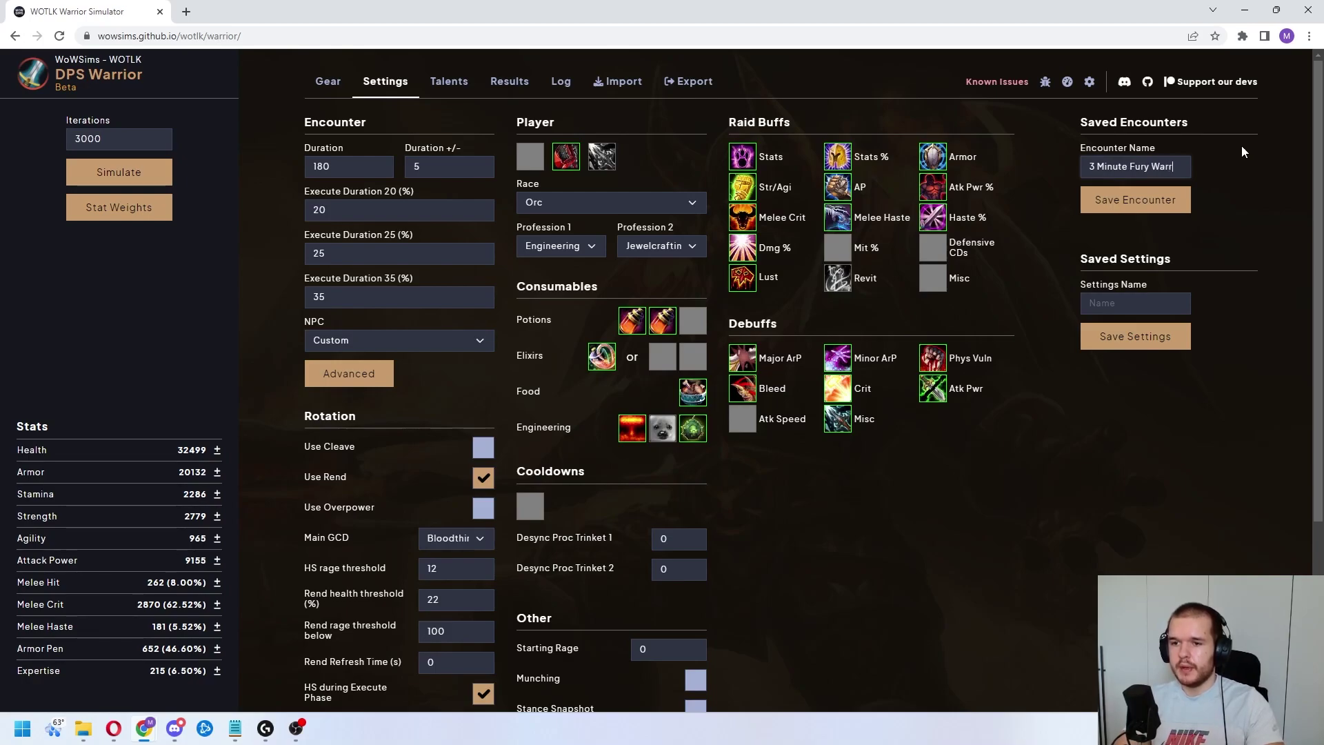
pyautogui.press('Return')
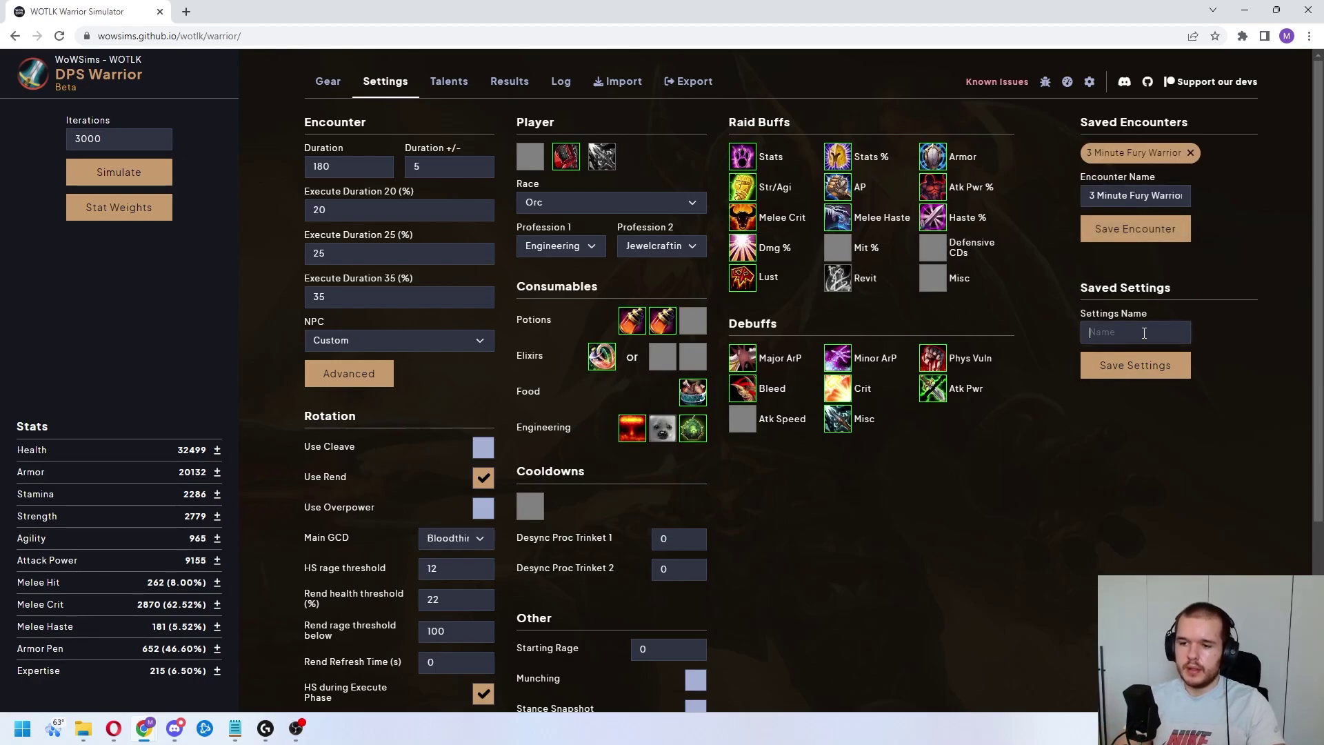
pyautogui.write('Standard Fur')
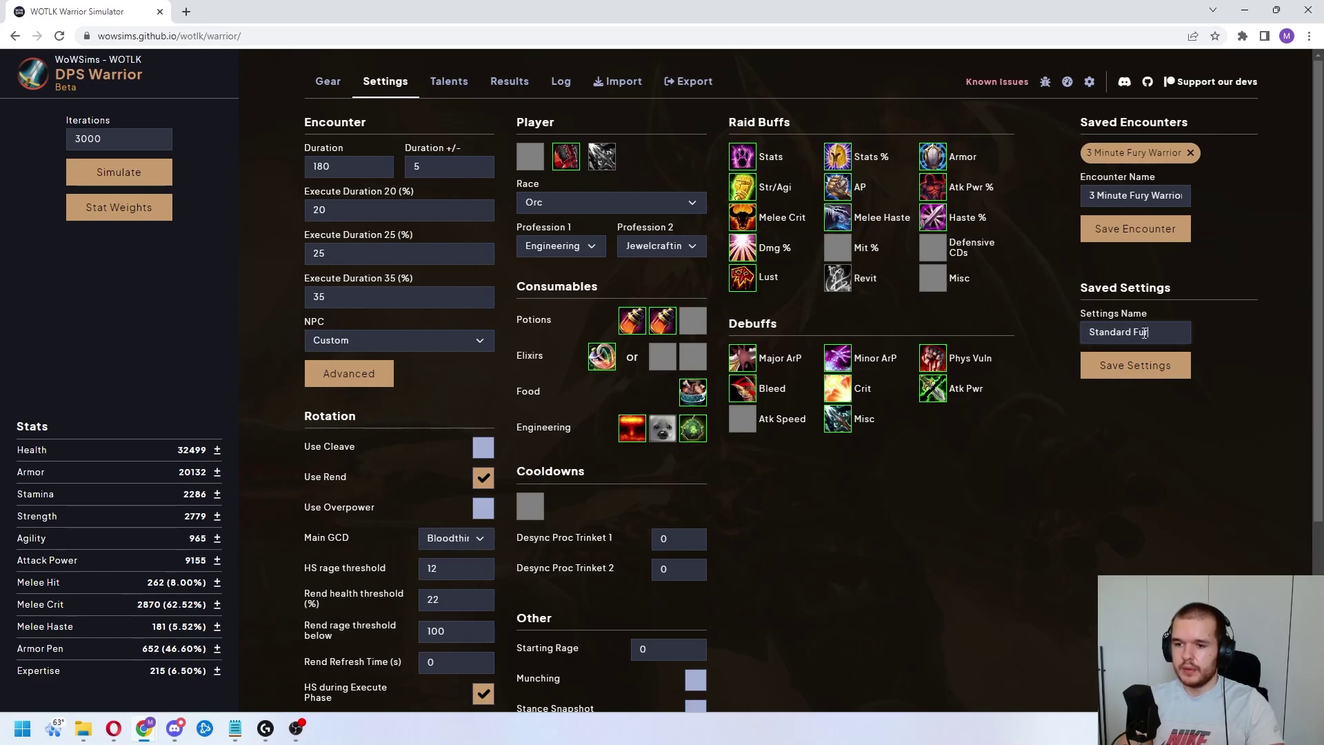
pyautogui.hotkey('ctrl', 'a')
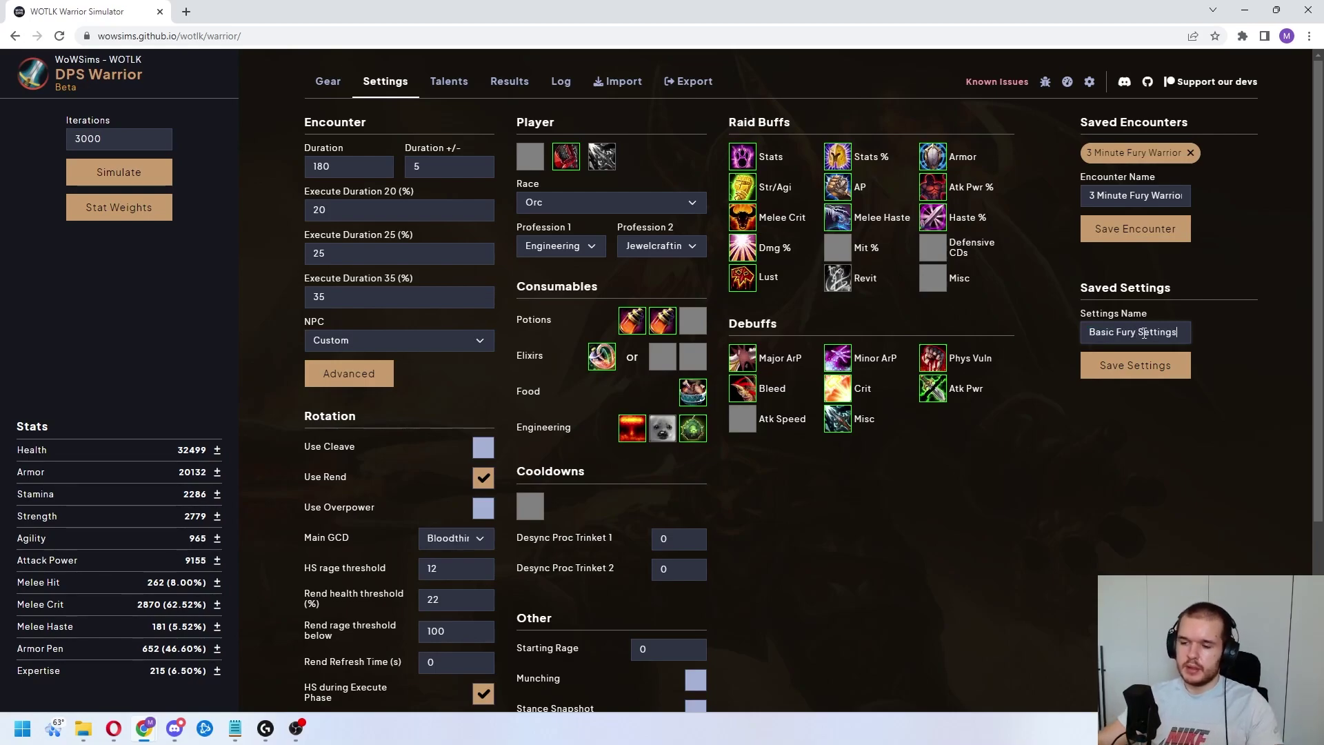
pyautogui.click(1169, 366)
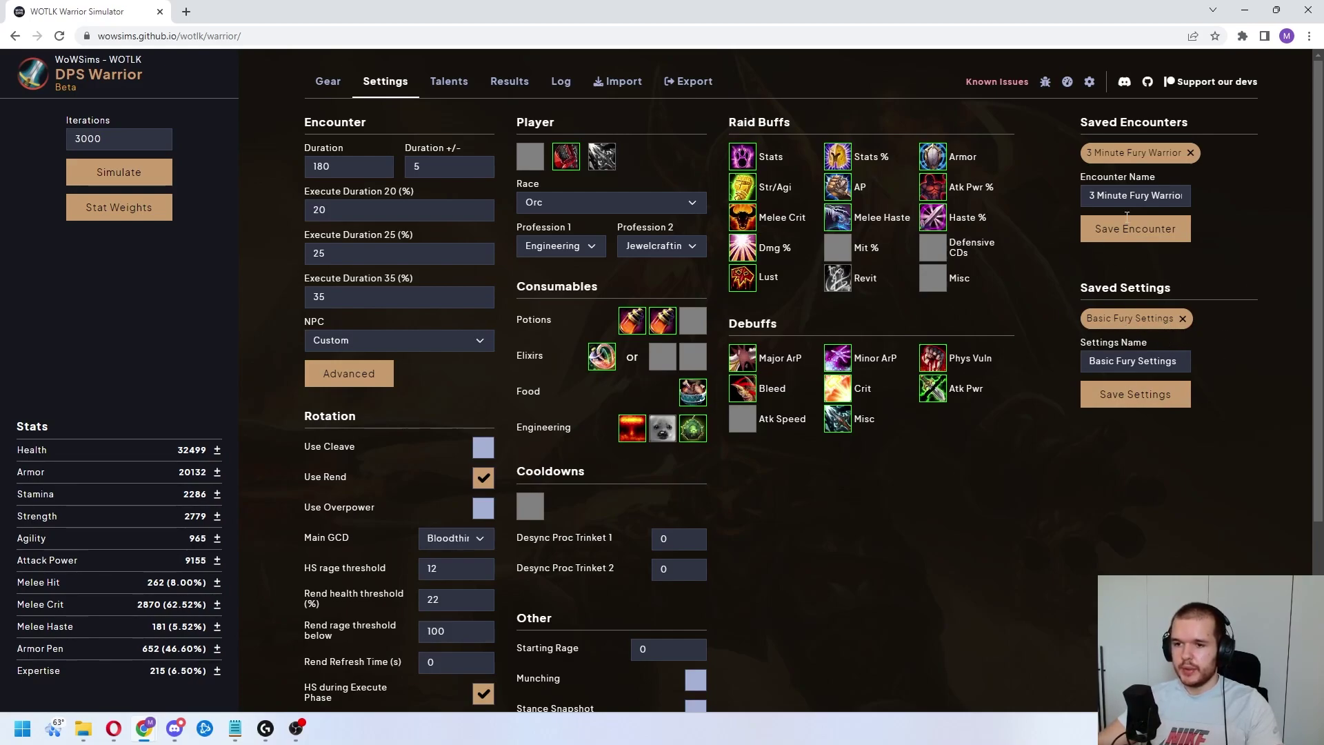
# Step: Save two more settings presets named 'Armor Pen Basic' and 'STR Basic'
pyautogui.click(1166, 361)
pyautogui.hotkey('ctrl', 'a')
pyautogui.press('BackSpace')
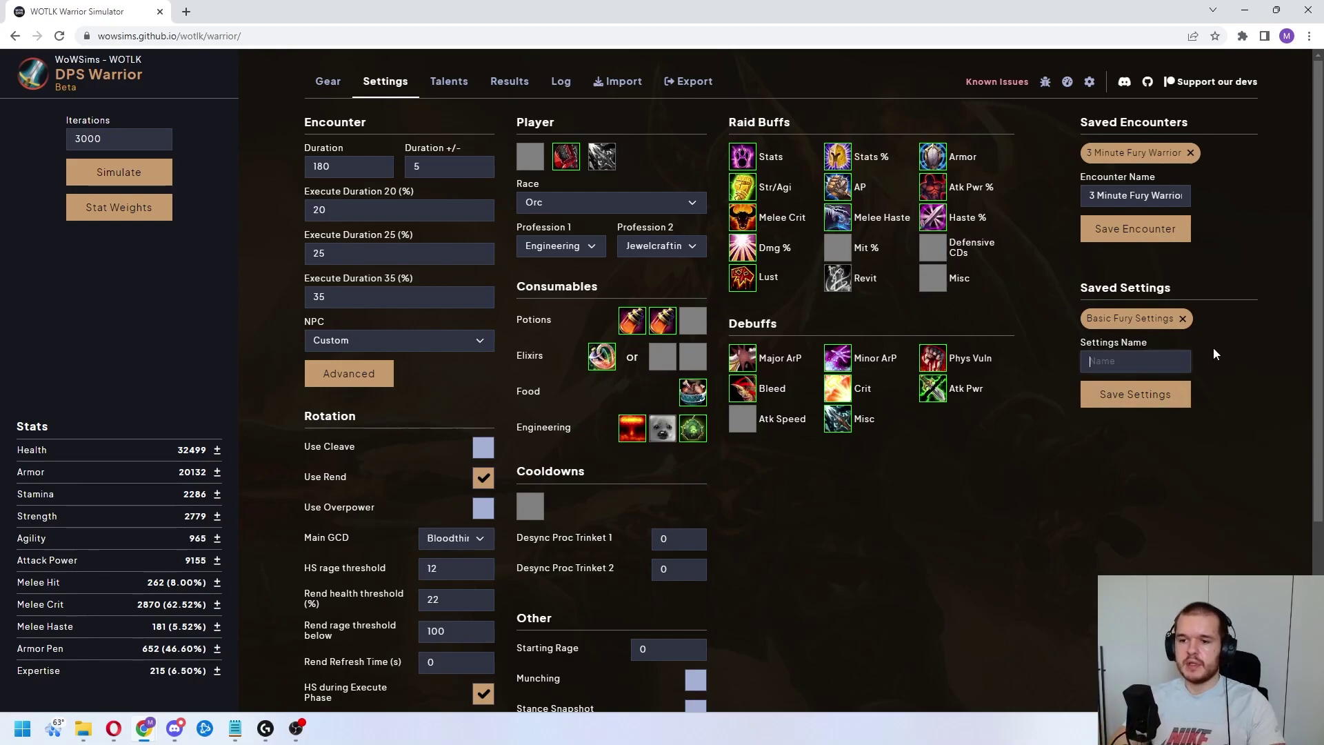
pyautogui.write('Armor ')
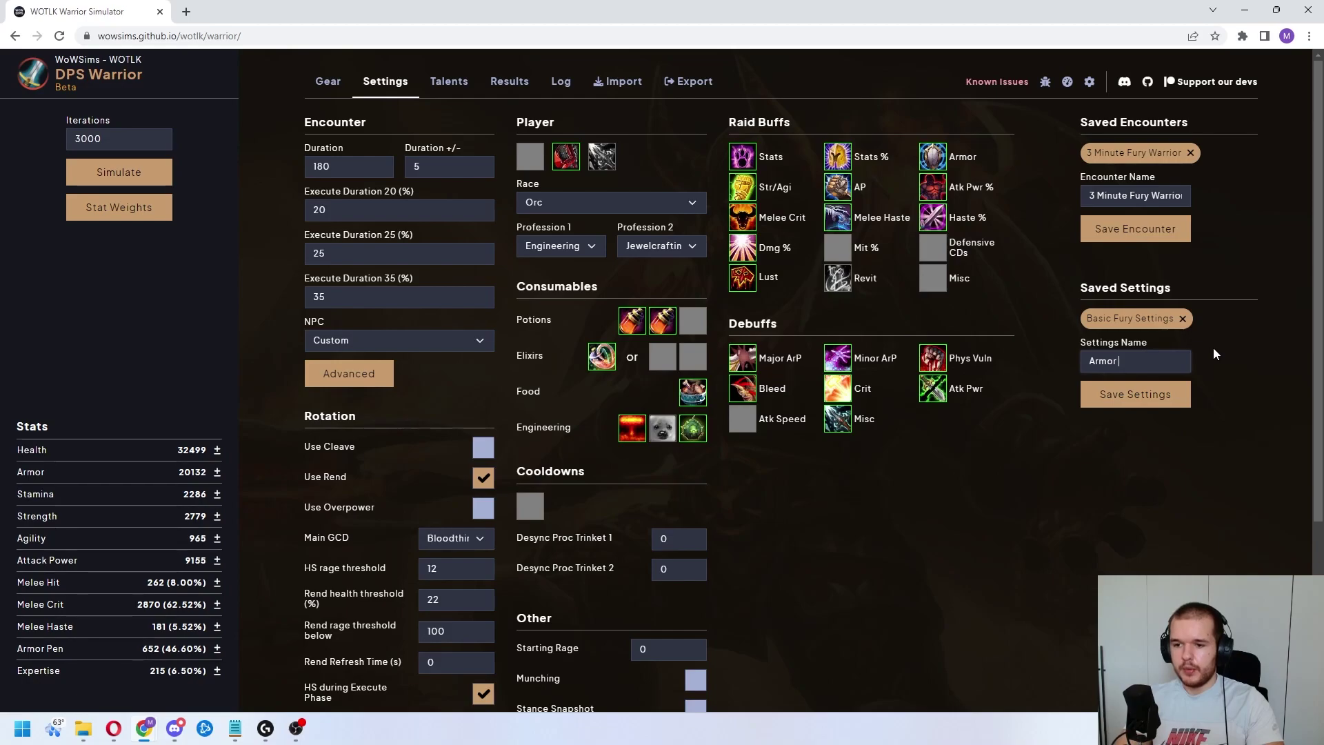
pyautogui.write('Pen Basic')
pyautogui.click(1163, 393)
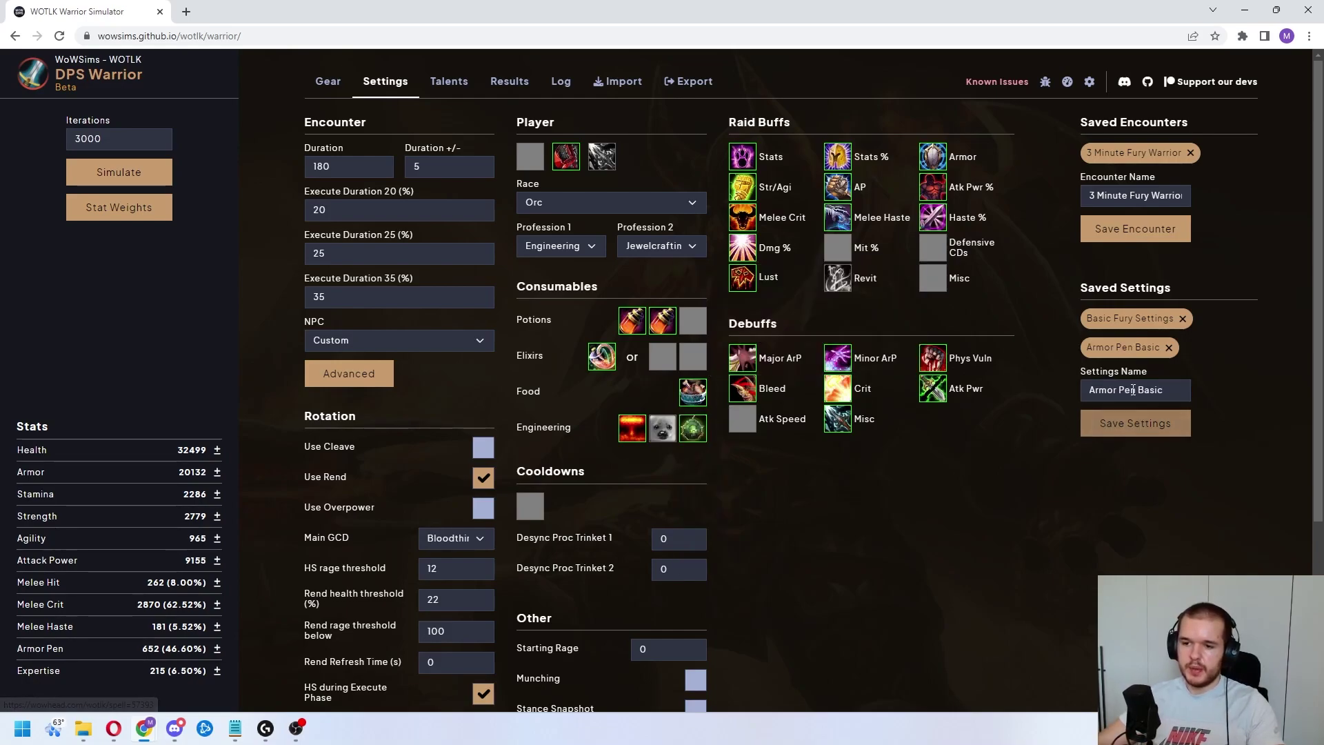
pyautogui.tripleClick(1164, 393)
pyautogui.write('Sten')
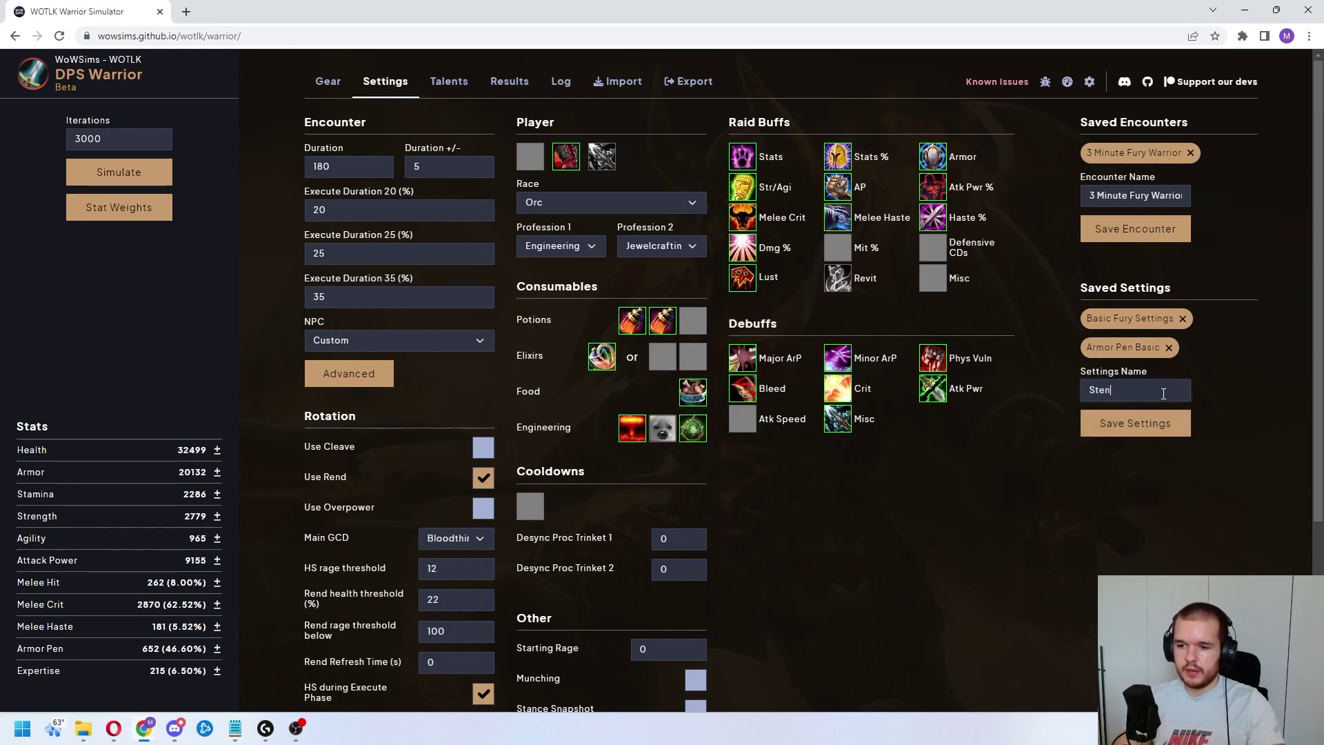
pyautogui.write(' Basic')
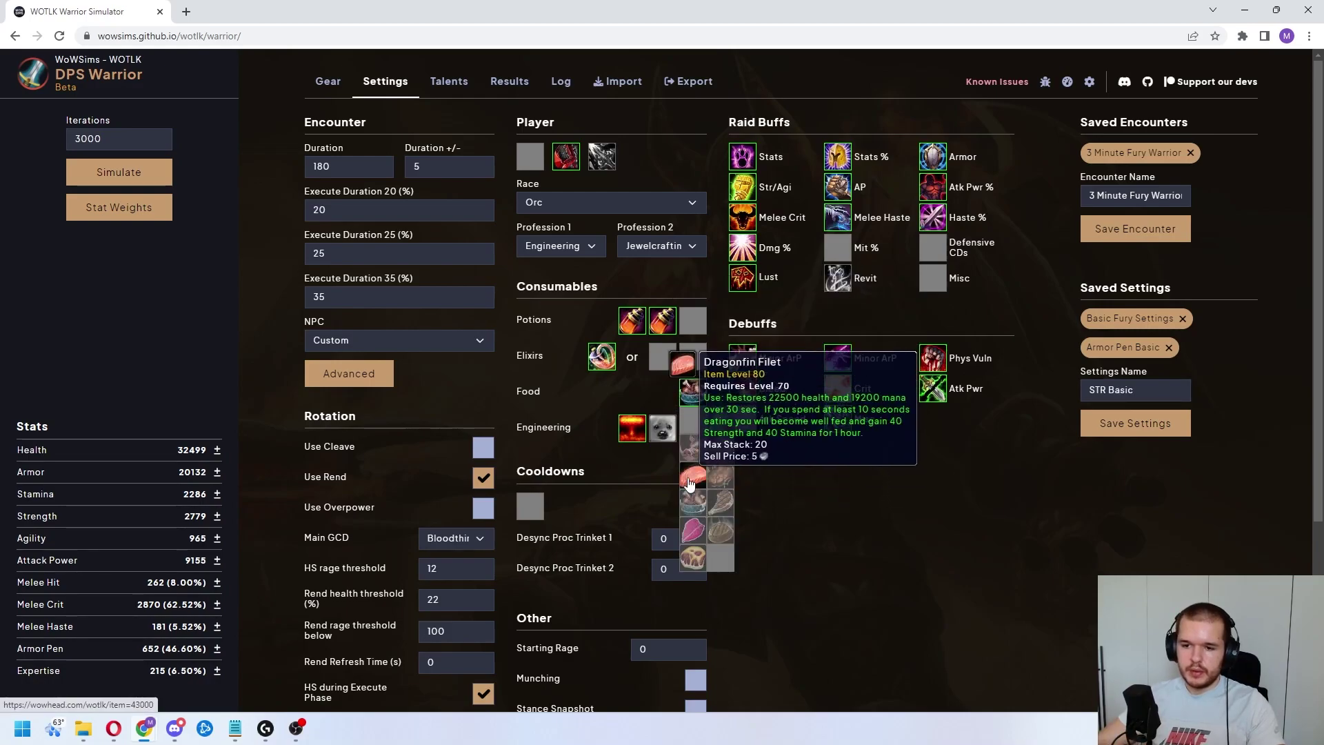
pyautogui.click(1135, 423)
# Step: Load the Armor Pen Basic and STR Basic presets, then delete Basic Fury Settings
pyautogui.click(1123, 348)
pyautogui.click(1108, 376)
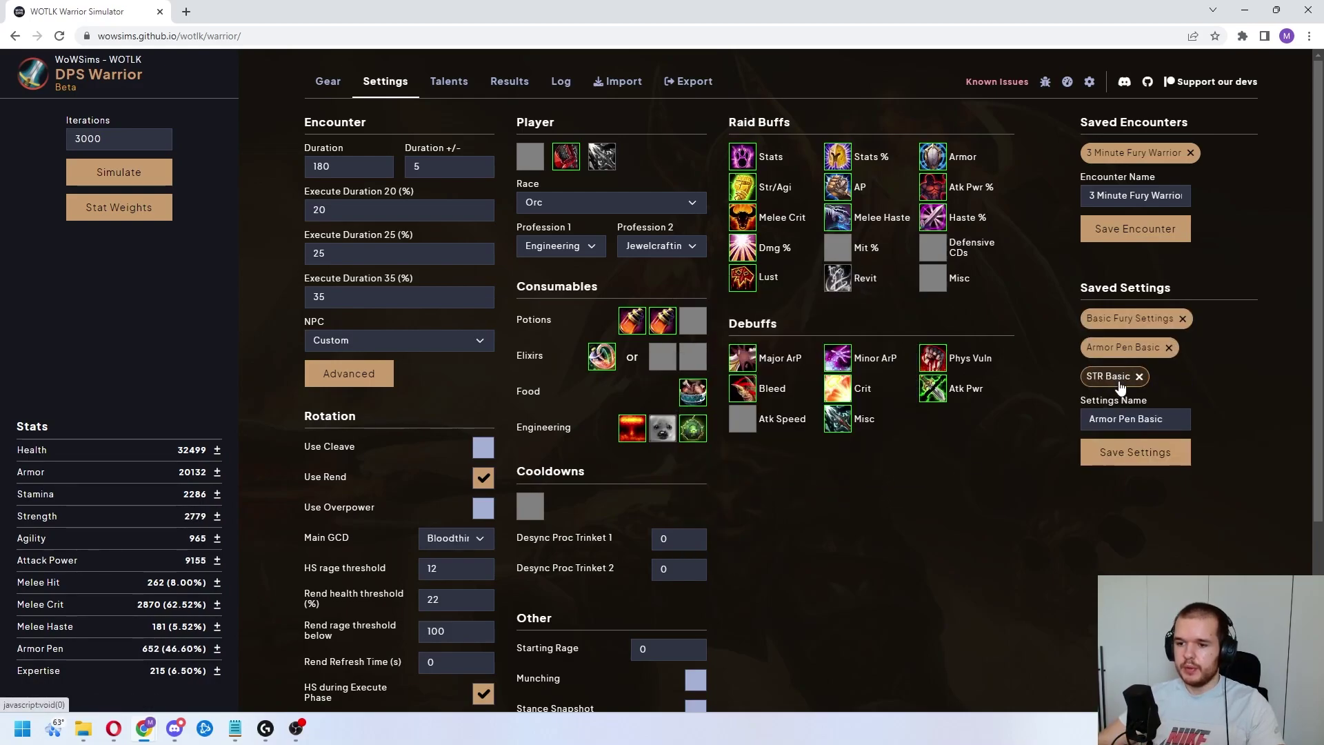
pyautogui.click(1182, 318)
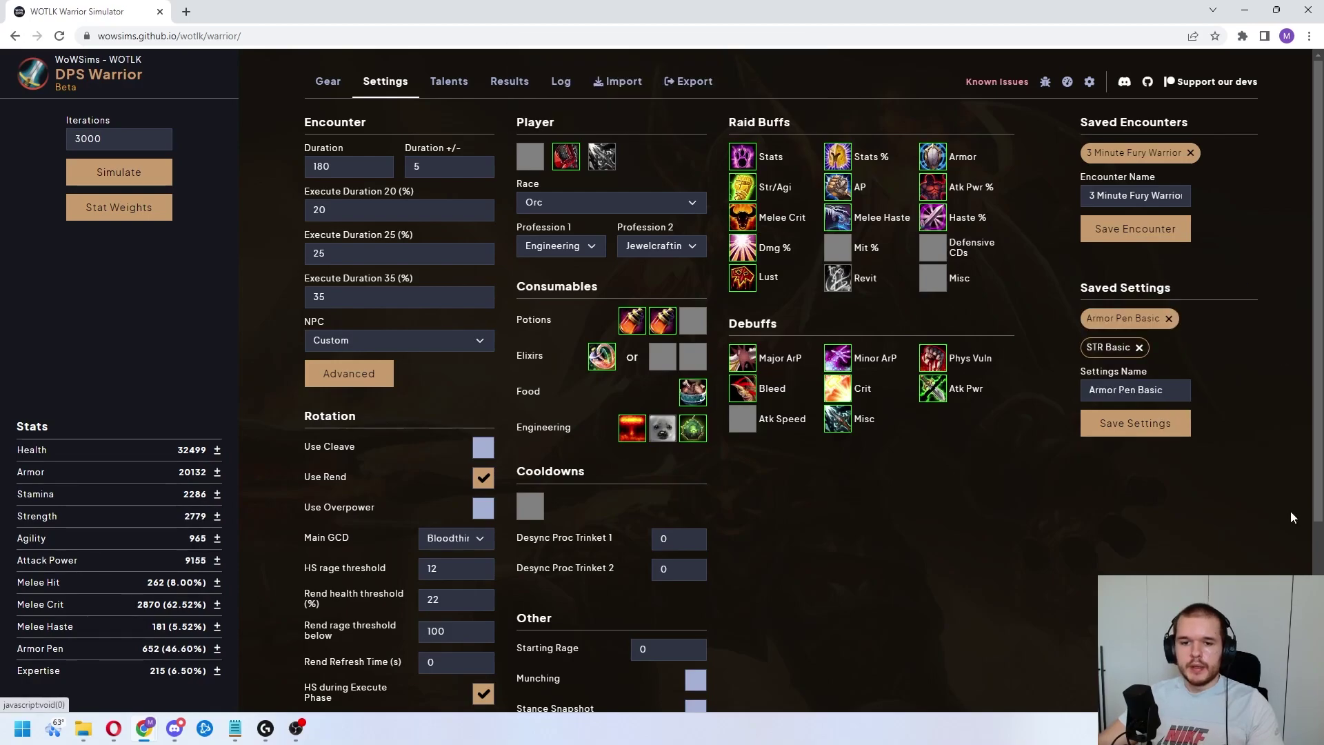
# Step: View the talent trees and check the Bloodrage glyph choices without changing anything
pyautogui.click(462, 83)
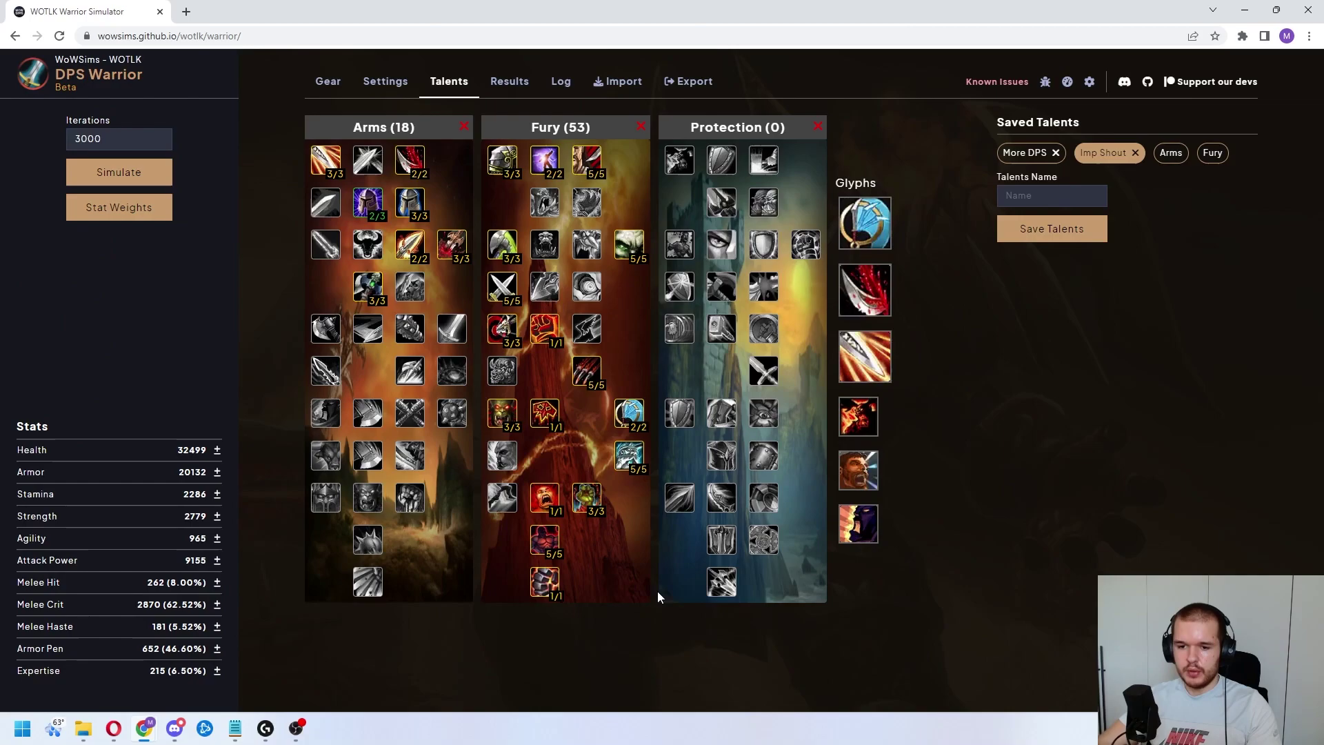
pyautogui.click(859, 417)
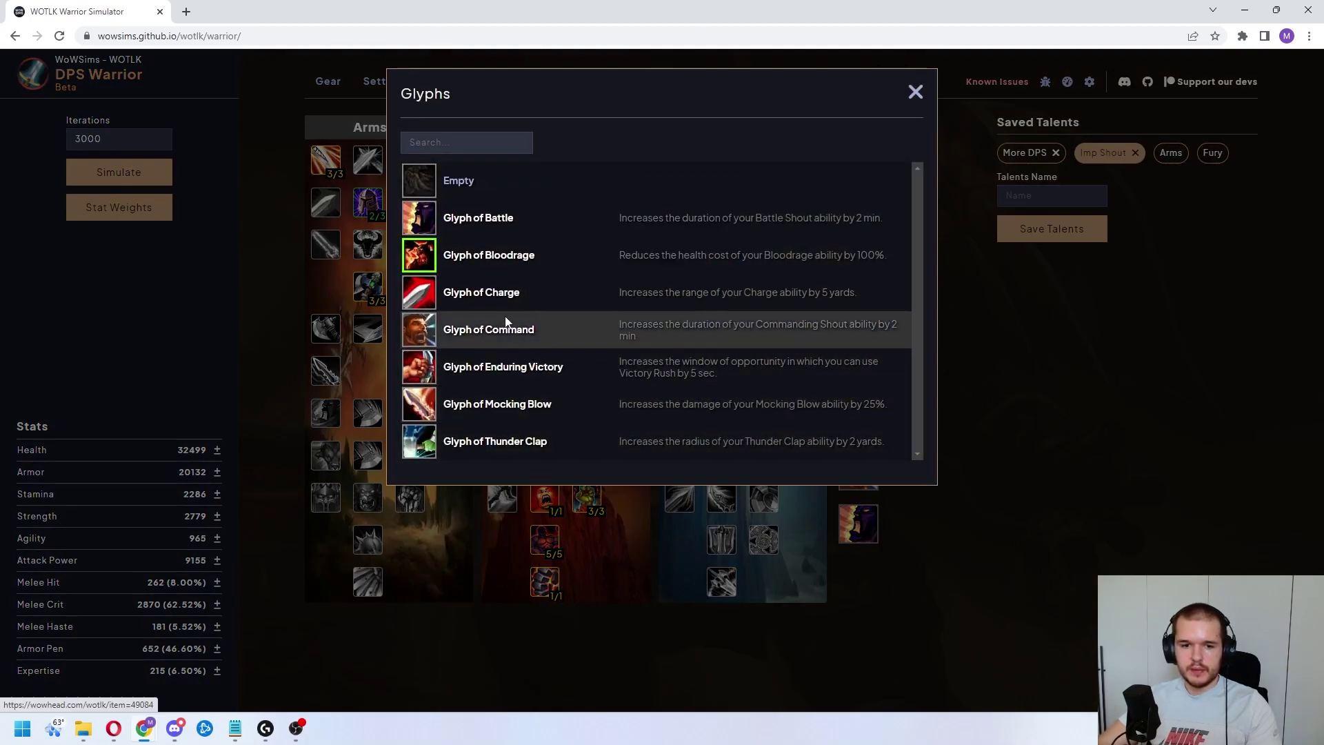
pyautogui.click(913, 92)
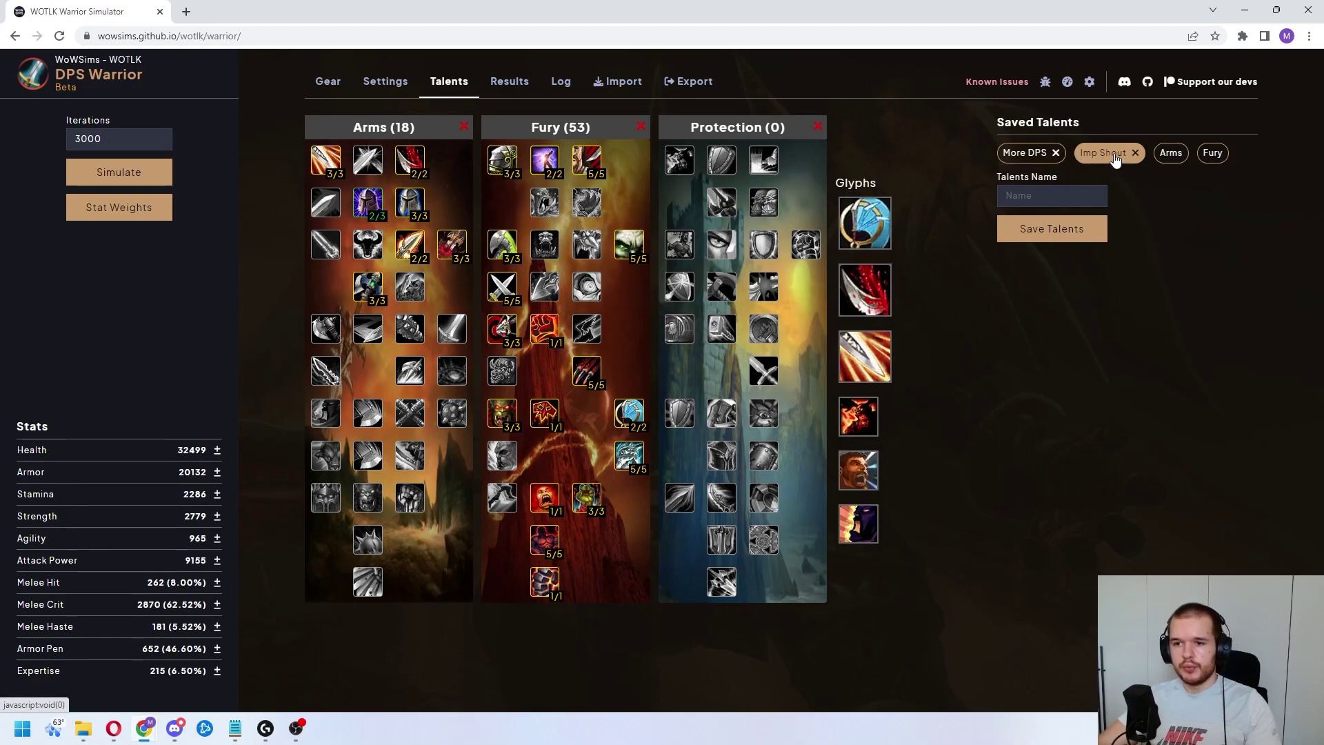
# Step: Try the Imp Shout build, cancel deleting More DPS, and load More DPS (Arms 19, Fury 52)
pyautogui.click(1031, 154)
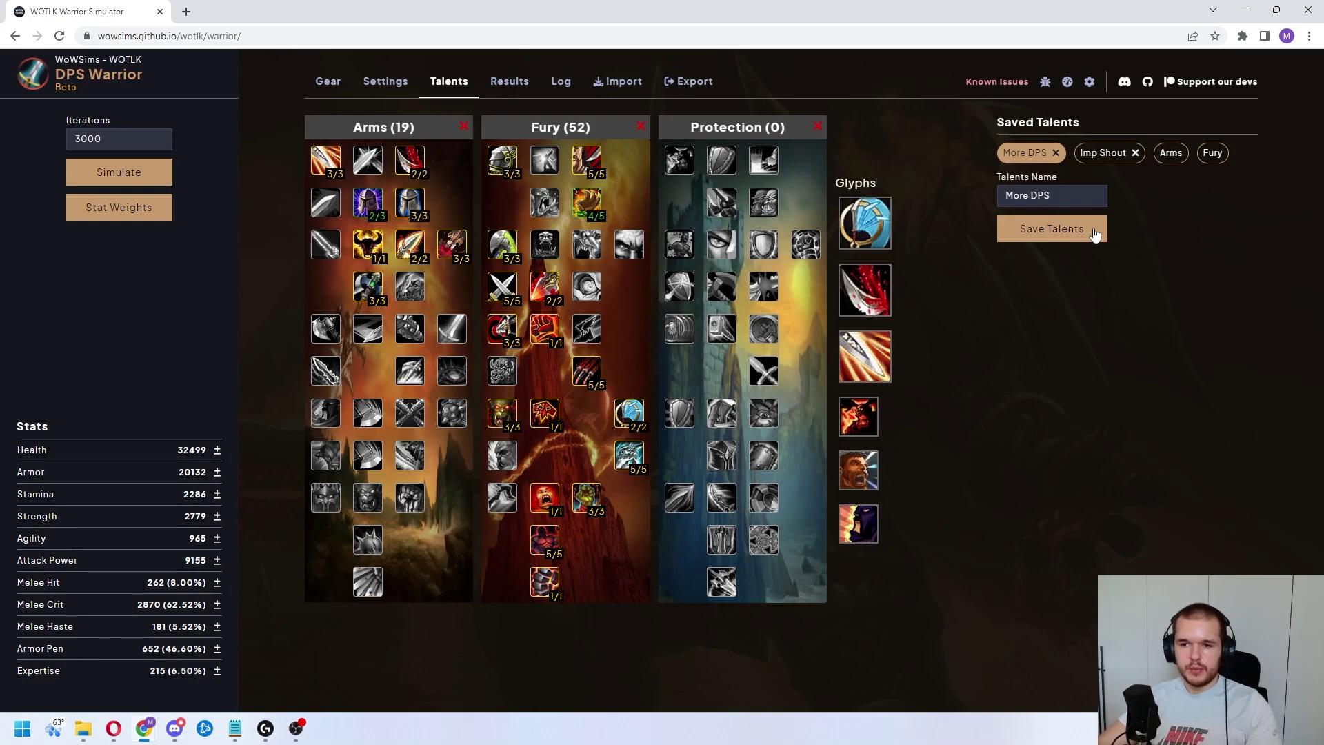
pyautogui.click(1119, 159)
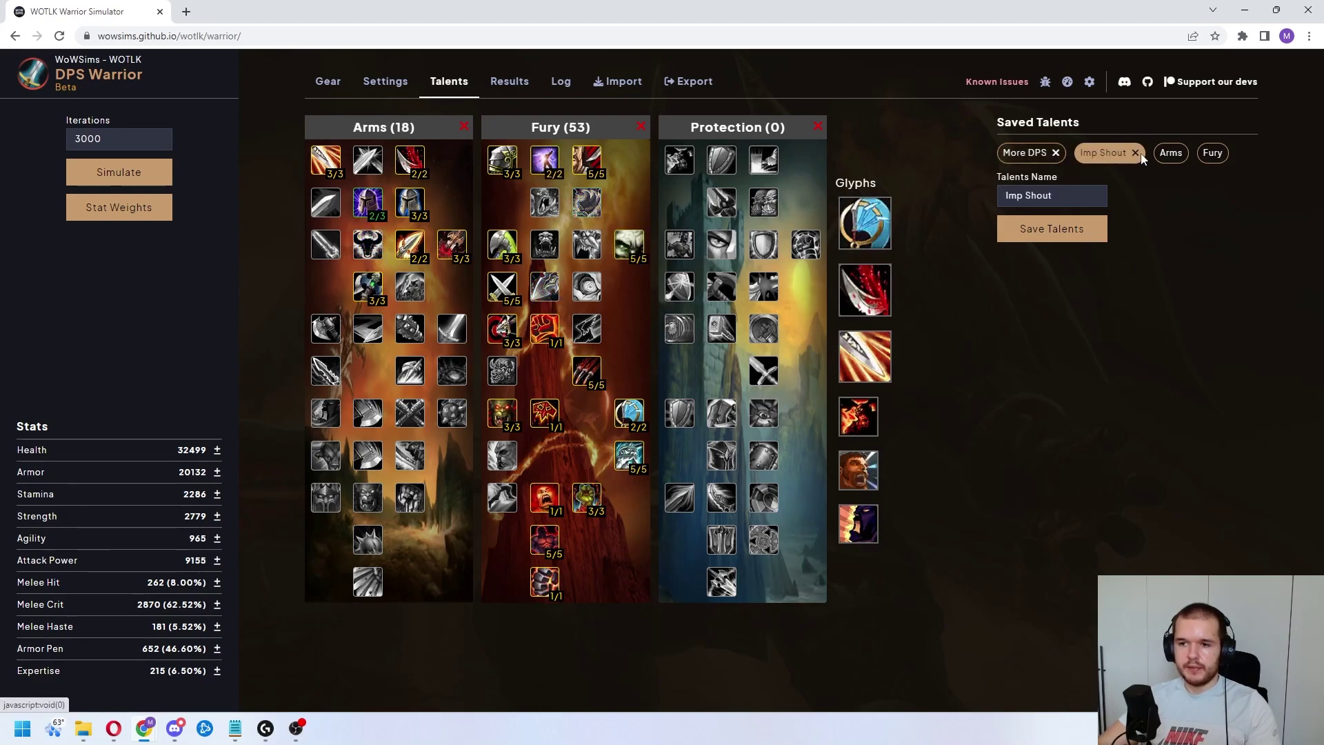
pyautogui.click(1056, 153)
pyautogui.click(782, 105)
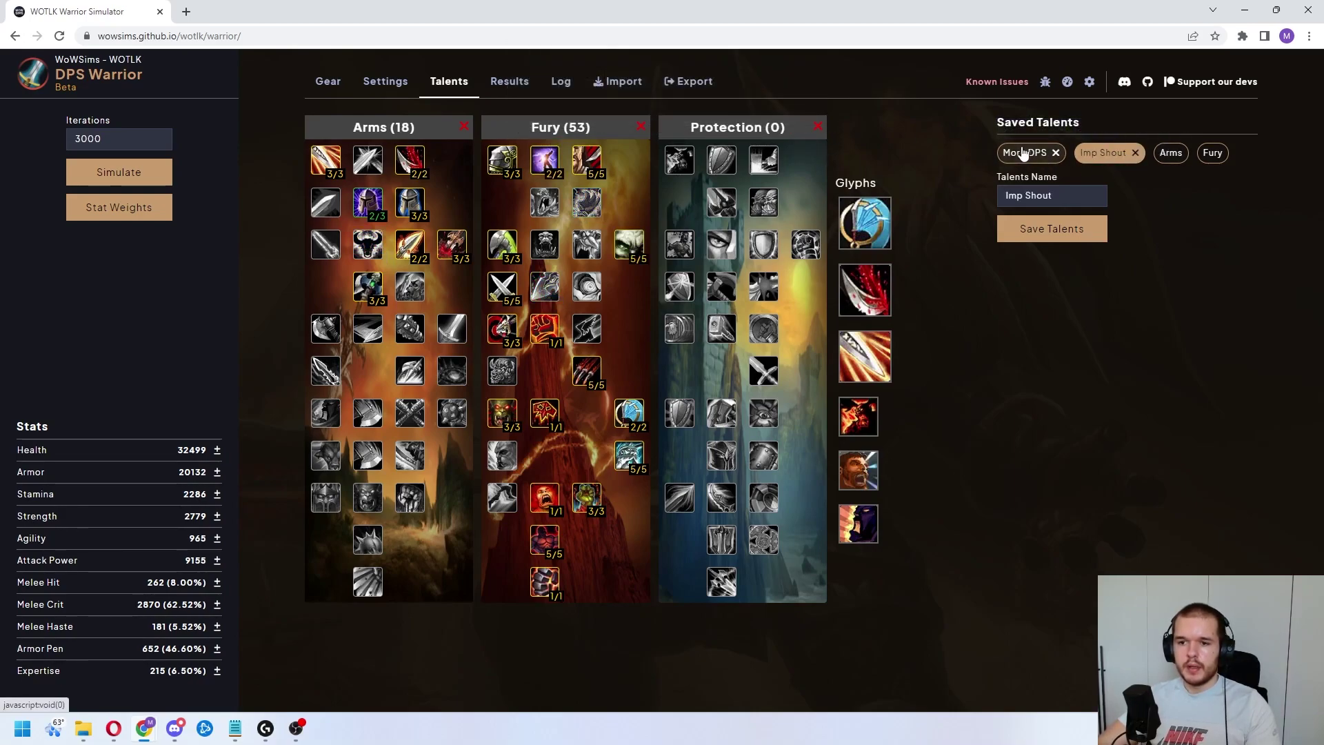
pyautogui.click(1025, 152)
# Step: Go from Settings through Talents to the Gear page listing P3 High Arp and P3 Soft Cap V2
pyautogui.click(370, 86)
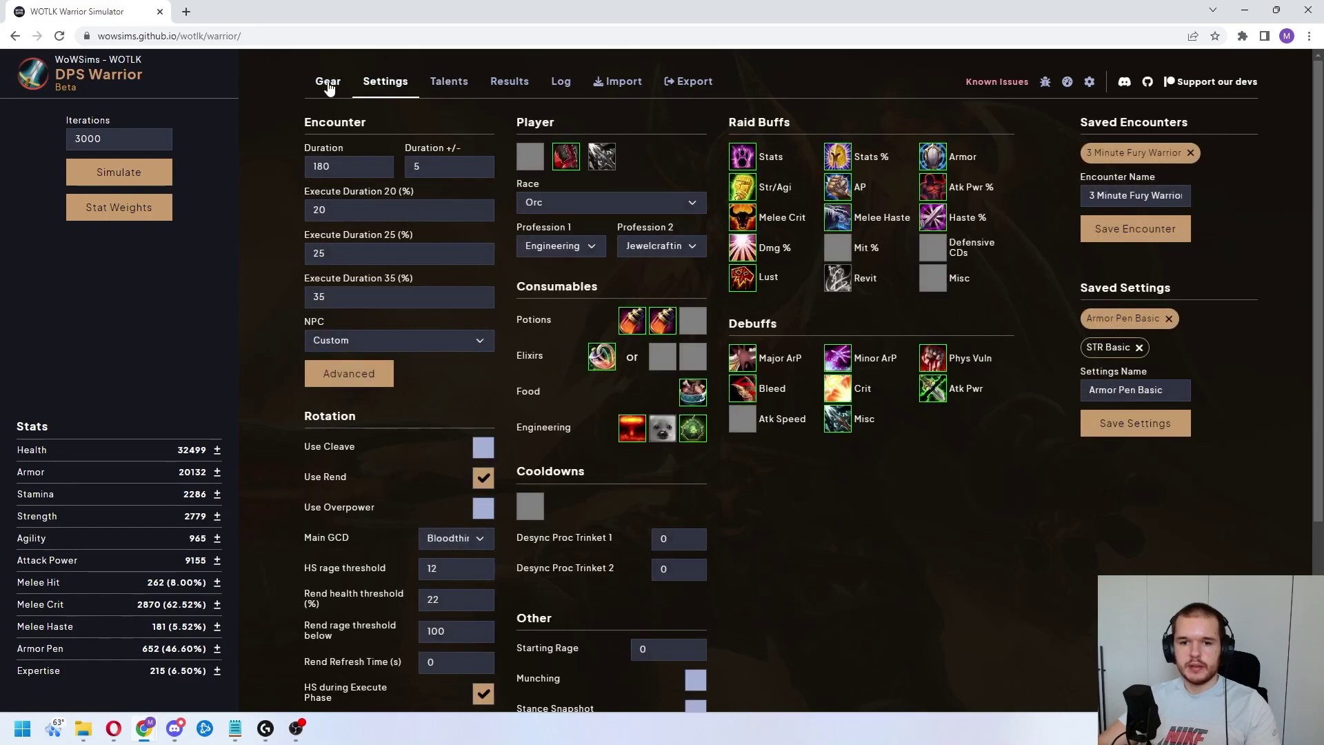
pyautogui.scroll(-3, 932, 399)
pyautogui.scroll(3, 936, 432)
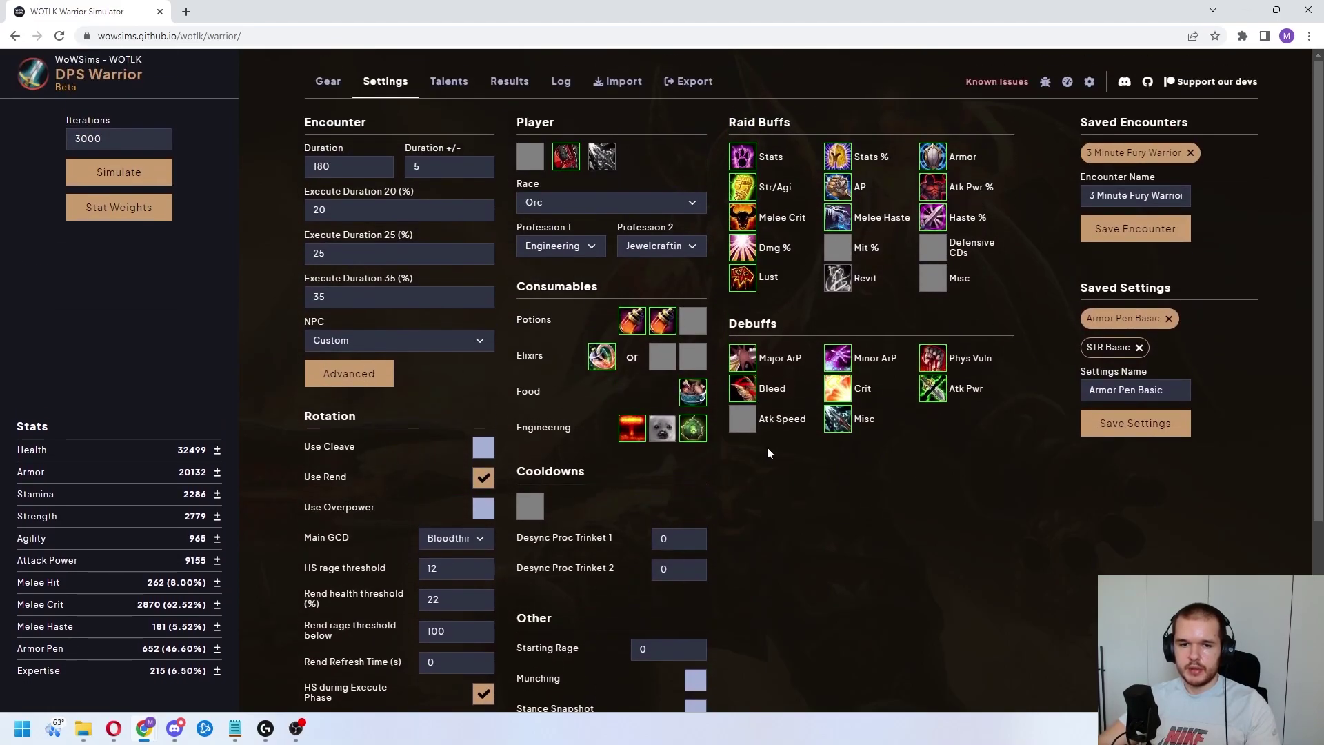
pyautogui.click(365, 99)
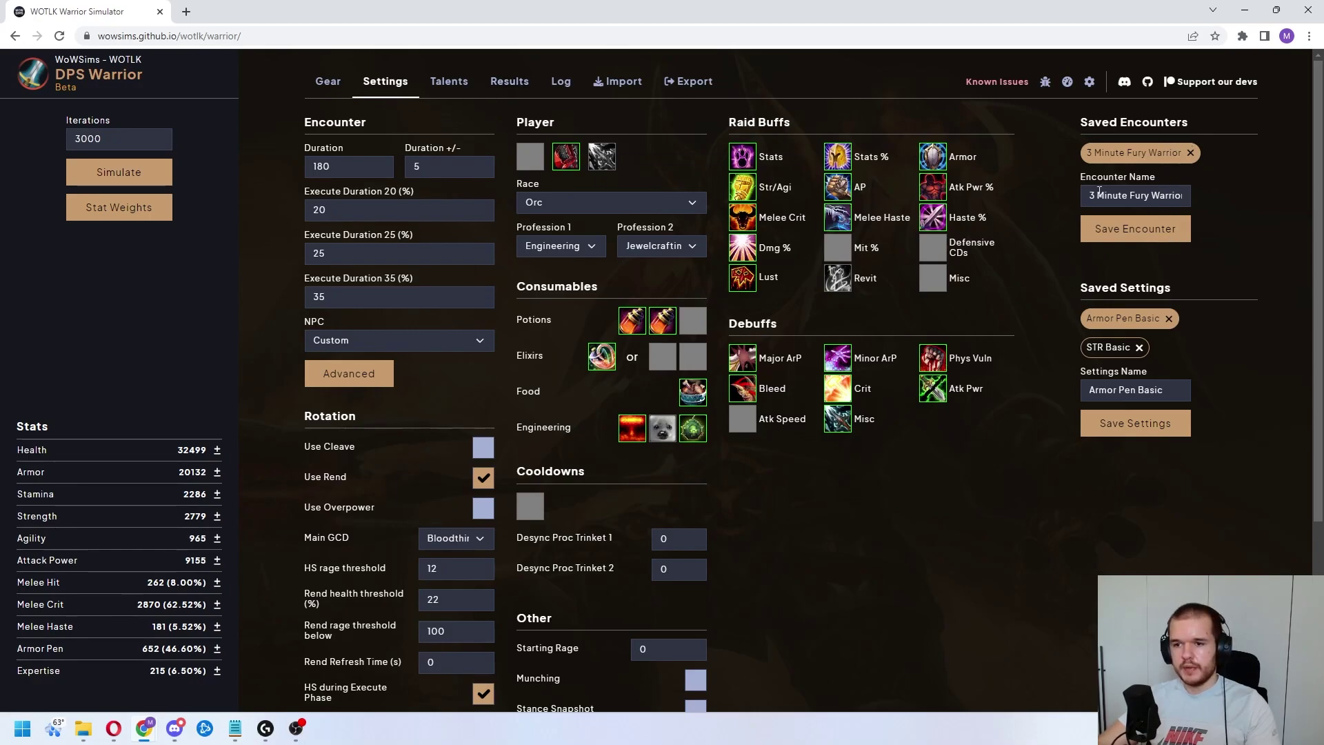
pyautogui.click(449, 81)
pyautogui.click(328, 81)
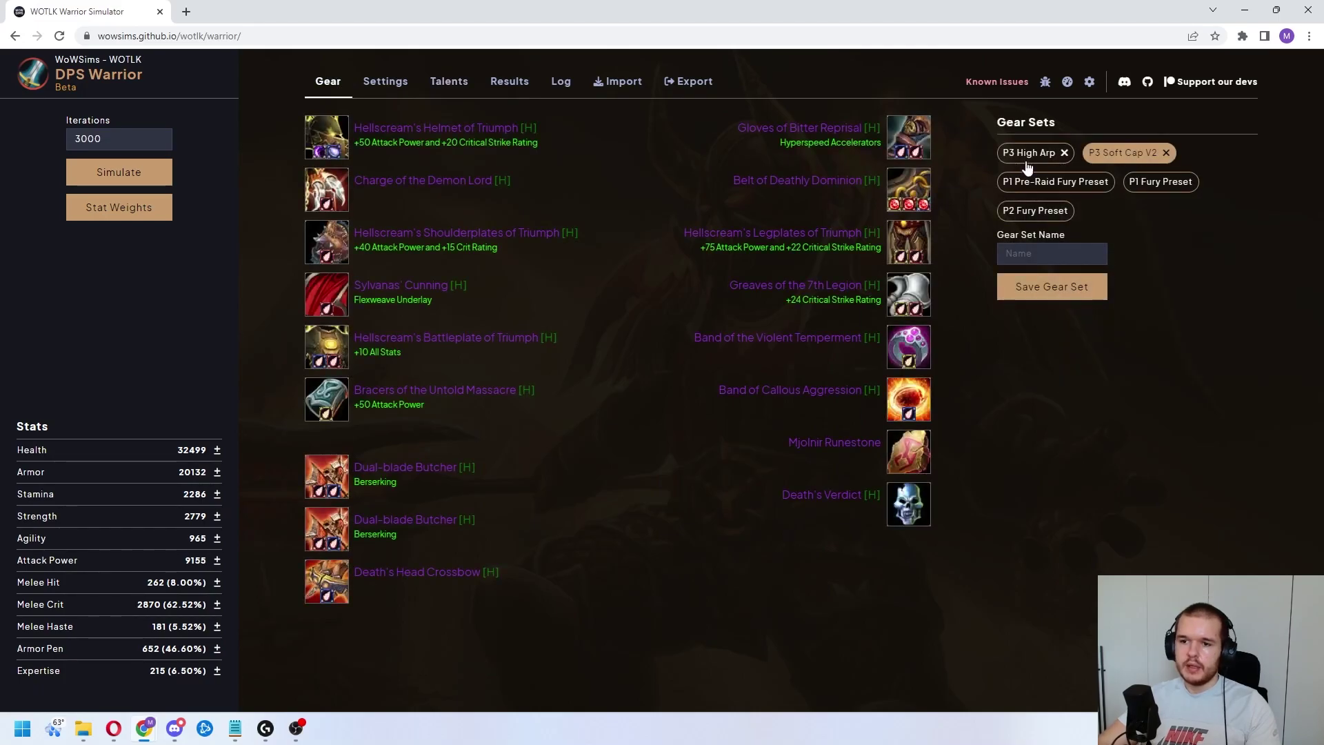
pyautogui.click(1080, 255)
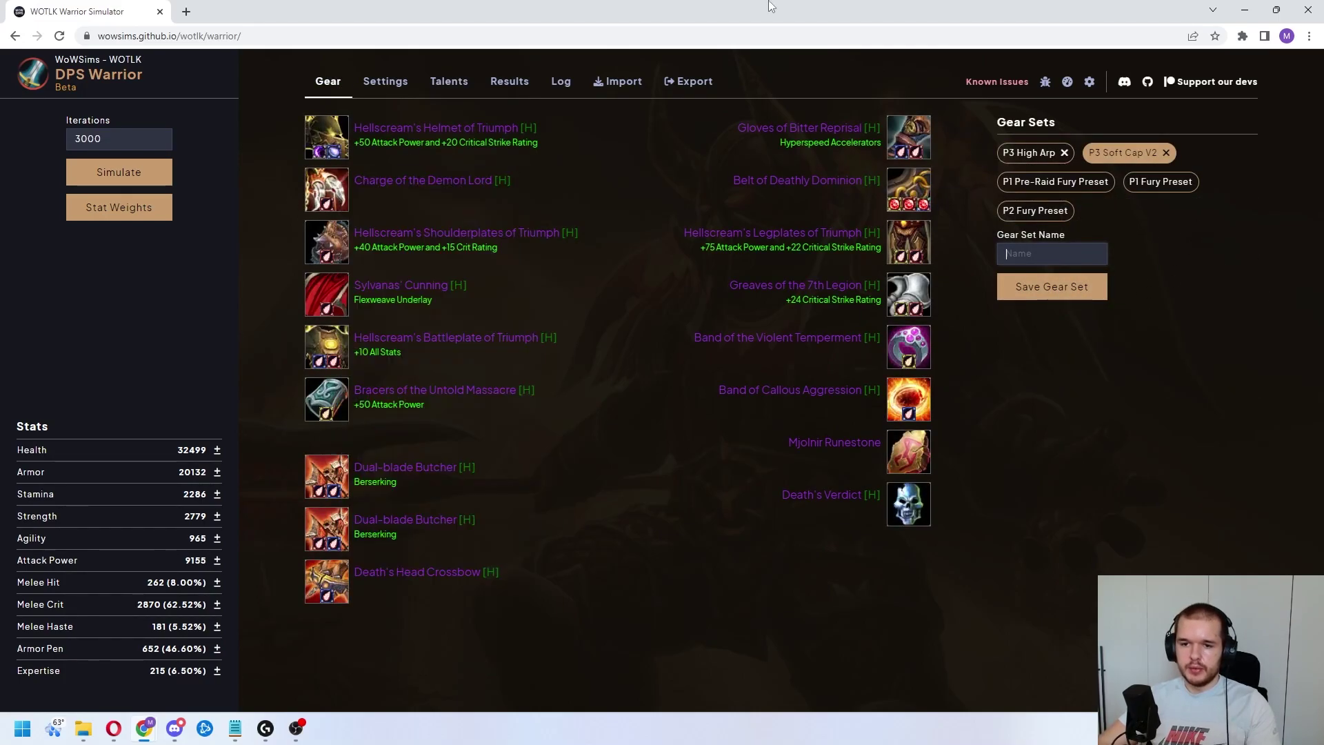
pyautogui.click(560, 477)
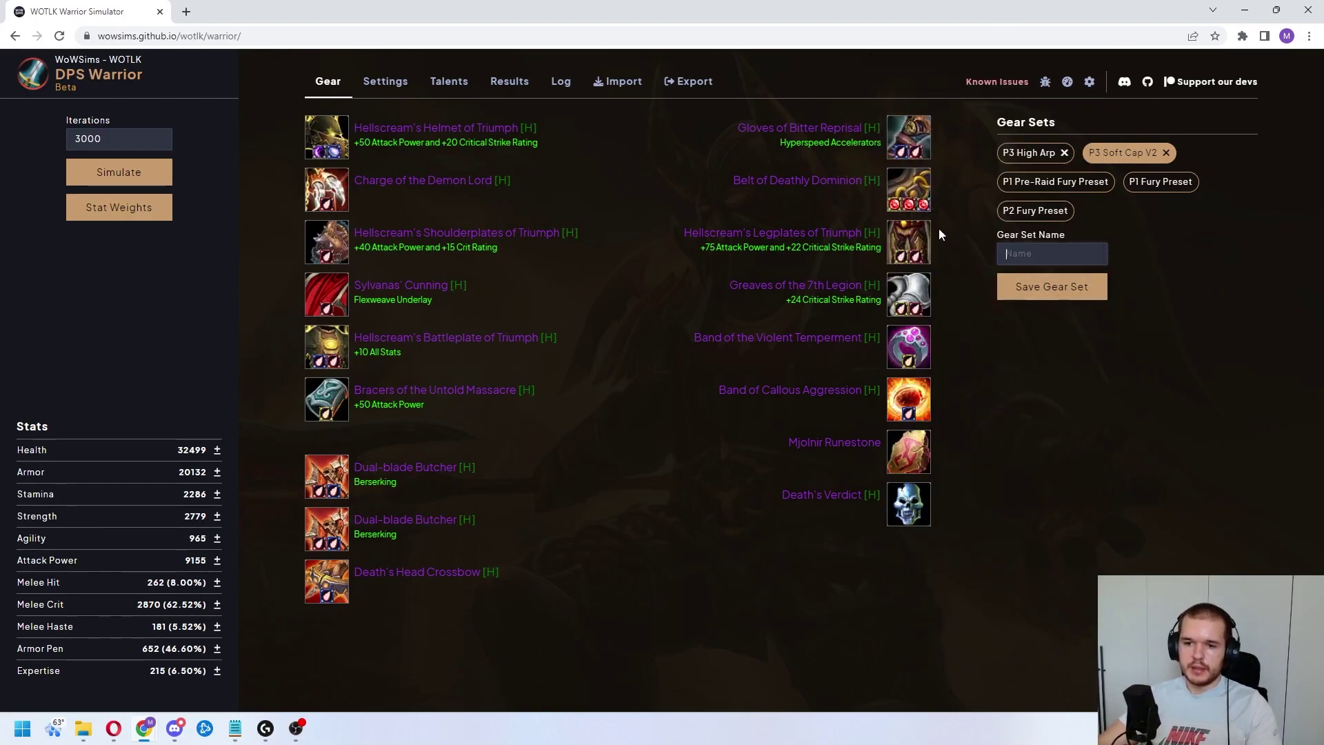
# Step: Equip Legplates of the Violet Champion and save the gear as 'New Pants'
pyautogui.click(909, 241)
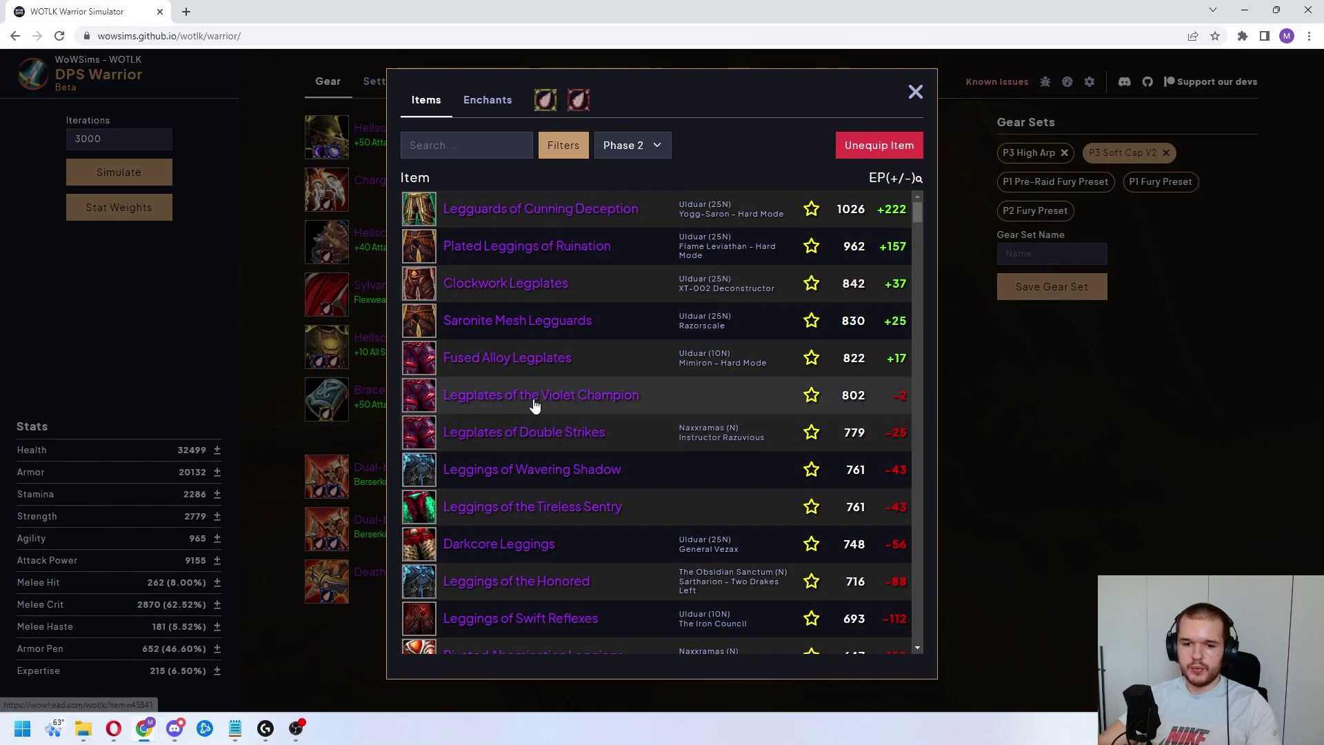
pyautogui.click(536, 406)
pyautogui.click(1076, 264)
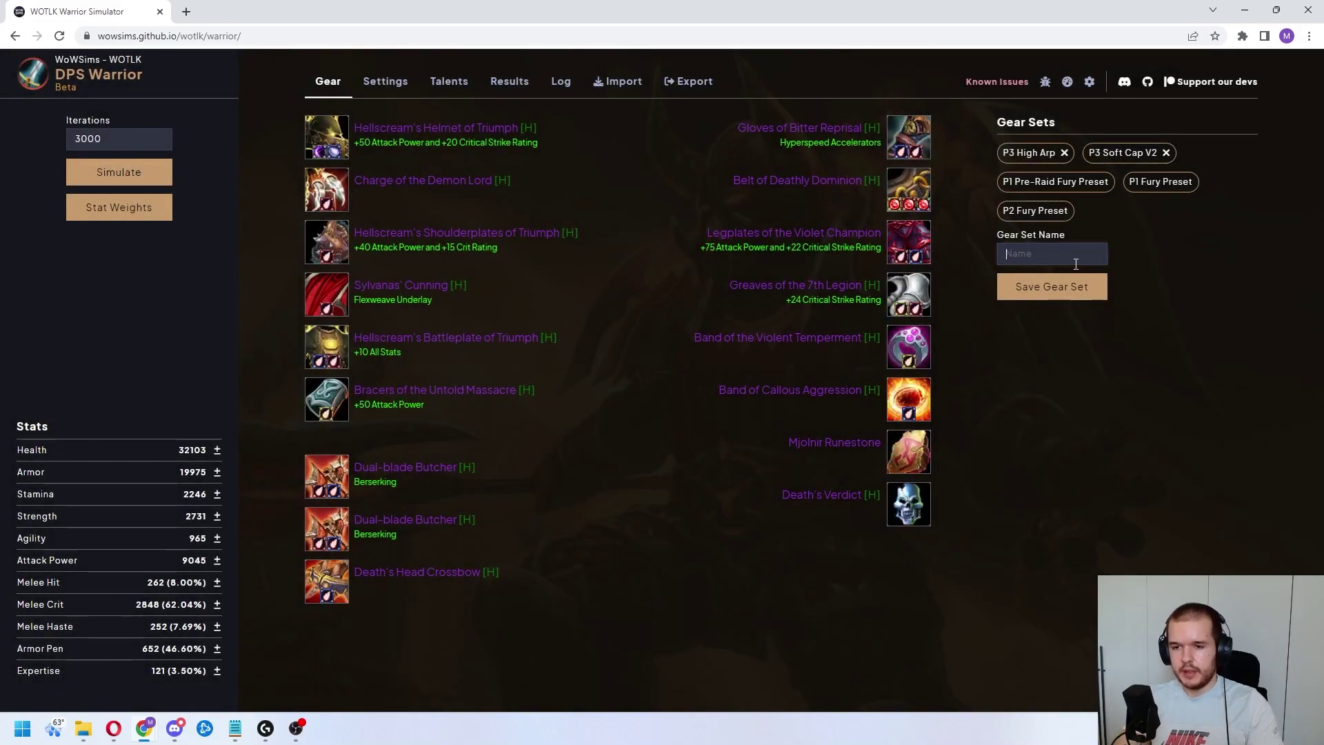
pyautogui.write('New Pants')
pyautogui.click(1076, 286)
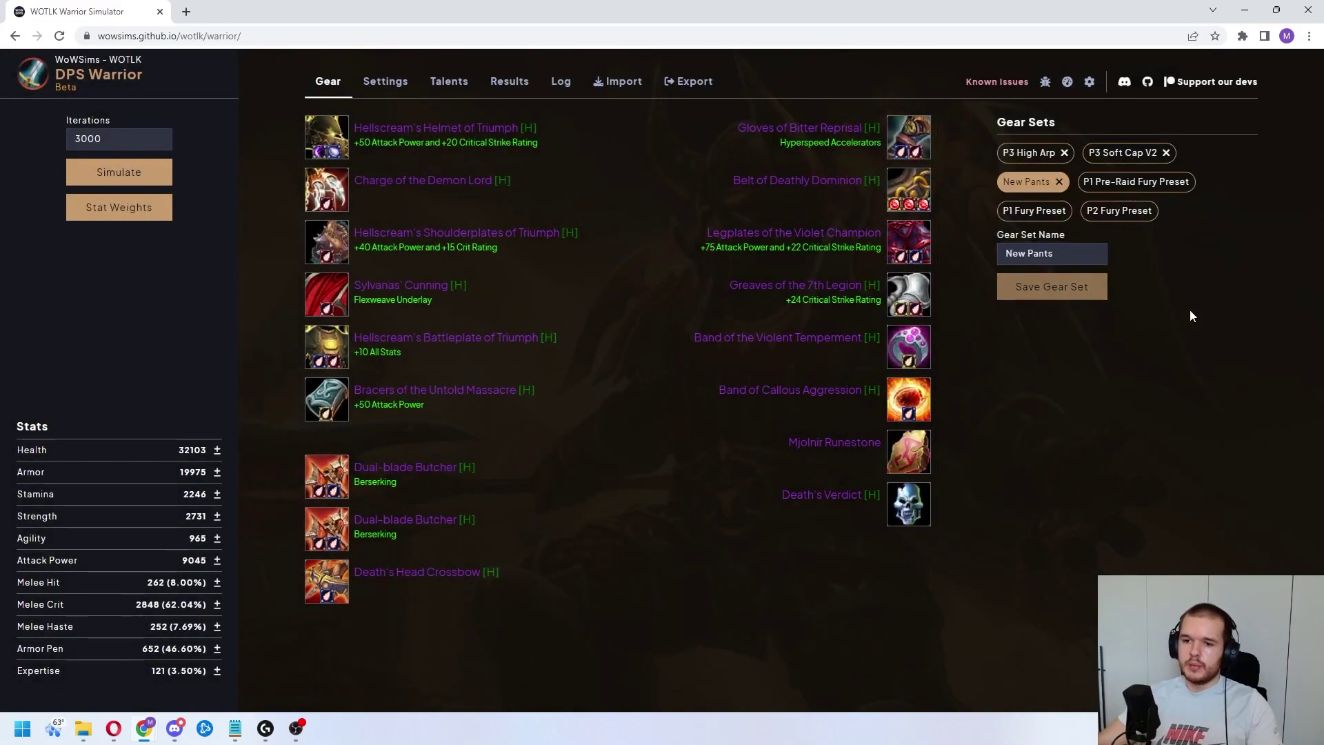
# Step: Switch between the saved gear sets, ending with P3 Soft Cap V2 equipped
pyautogui.click(1124, 153)
pyautogui.click(1028, 181)
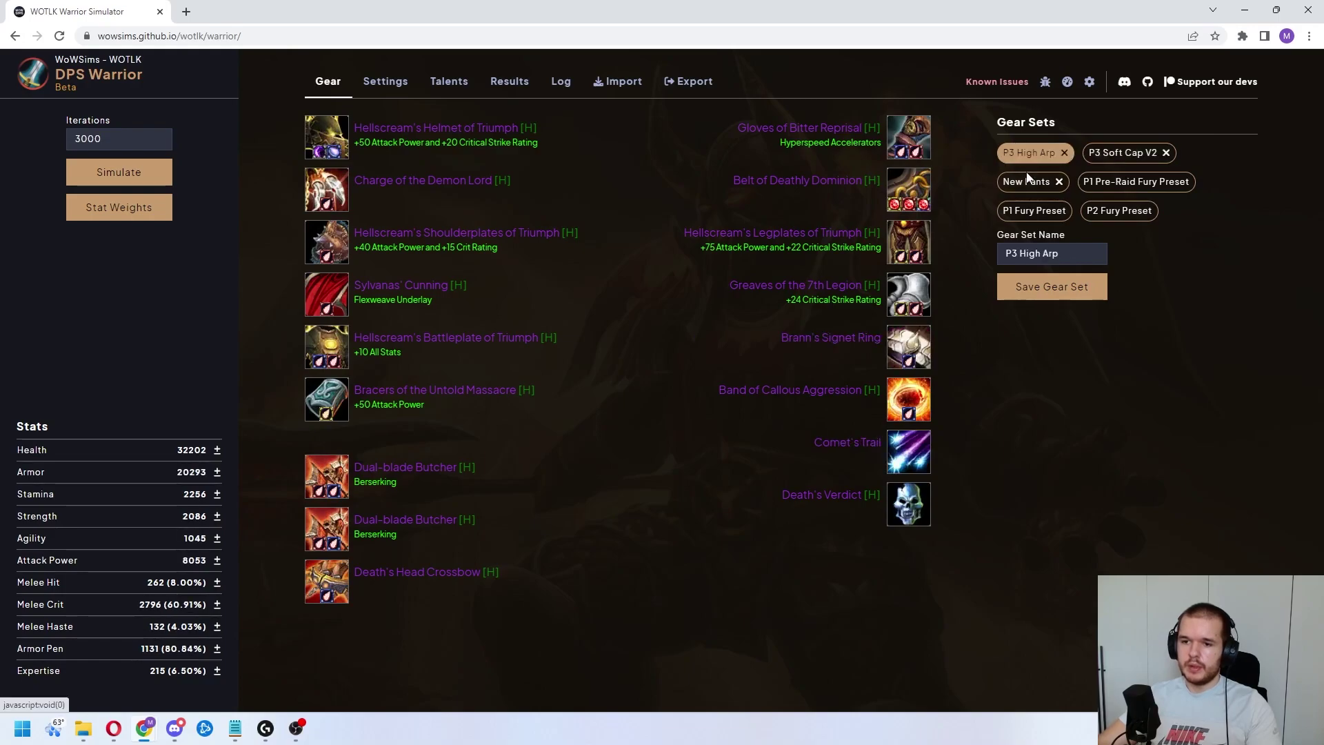
pyautogui.click(1120, 153)
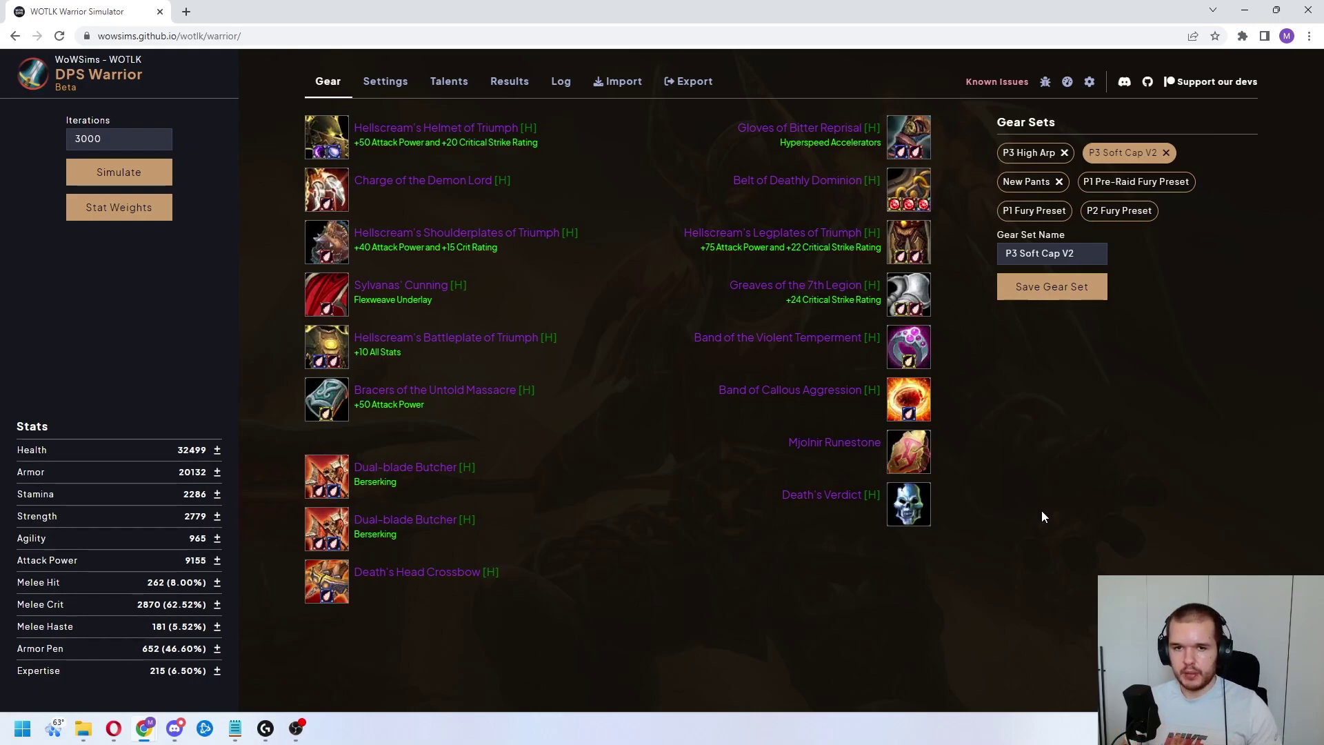
# Step: Simulate the P3 Soft Cap V2 gear and save the result as the reference
pyautogui.doubleClick(119, 139)
pyautogui.click(120, 173)
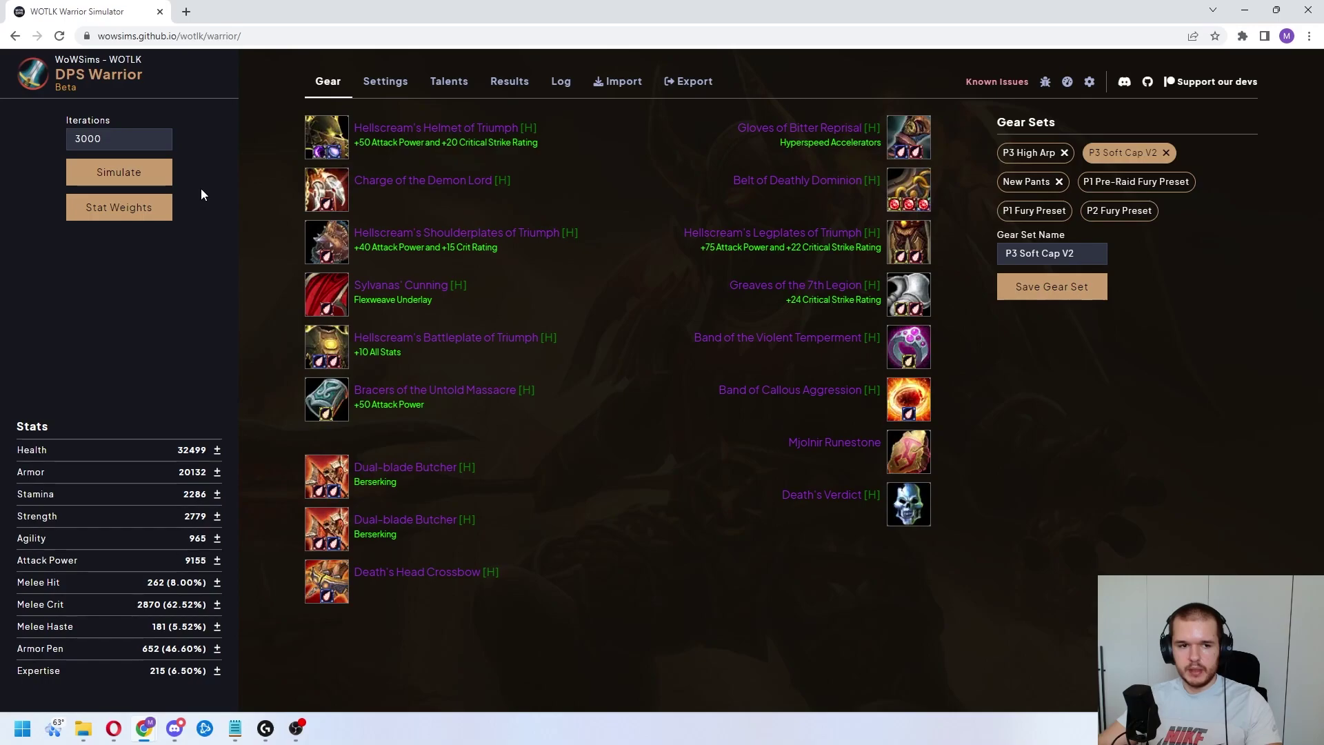
pyautogui.click(118, 172)
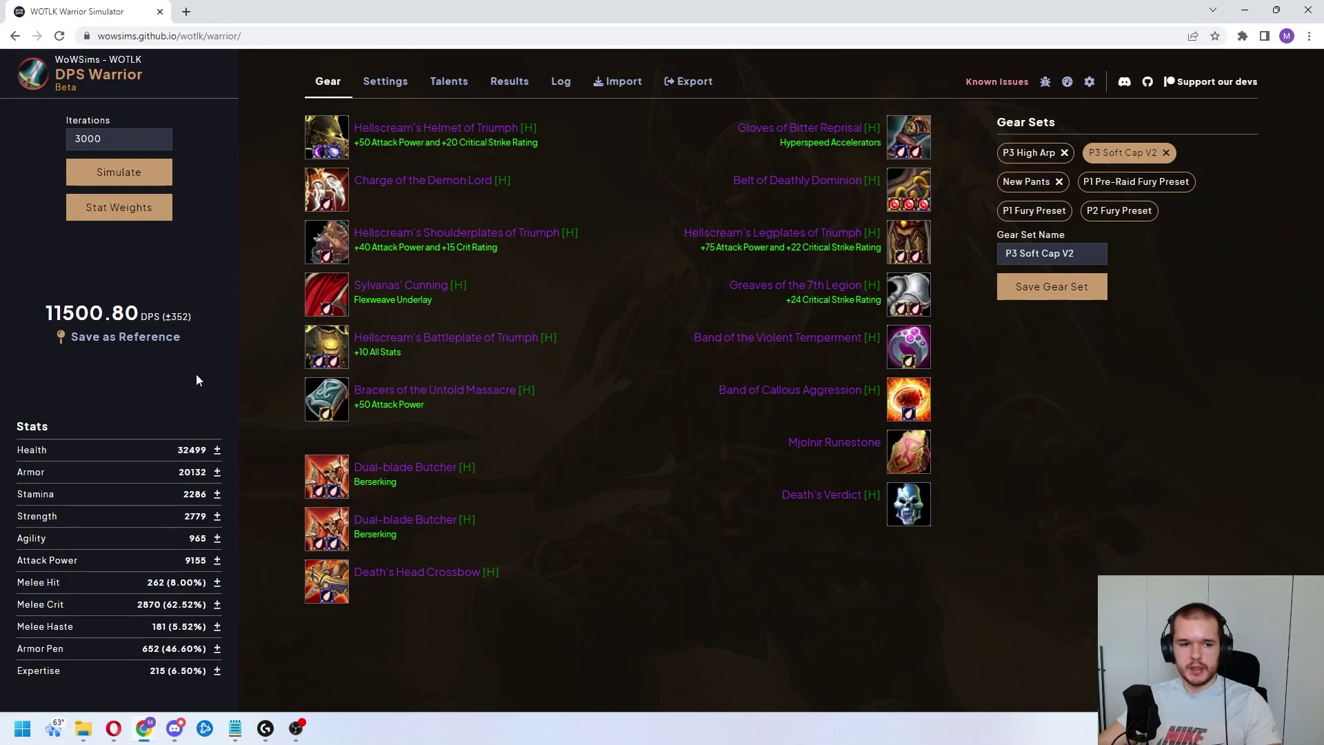
pyautogui.click(131, 338)
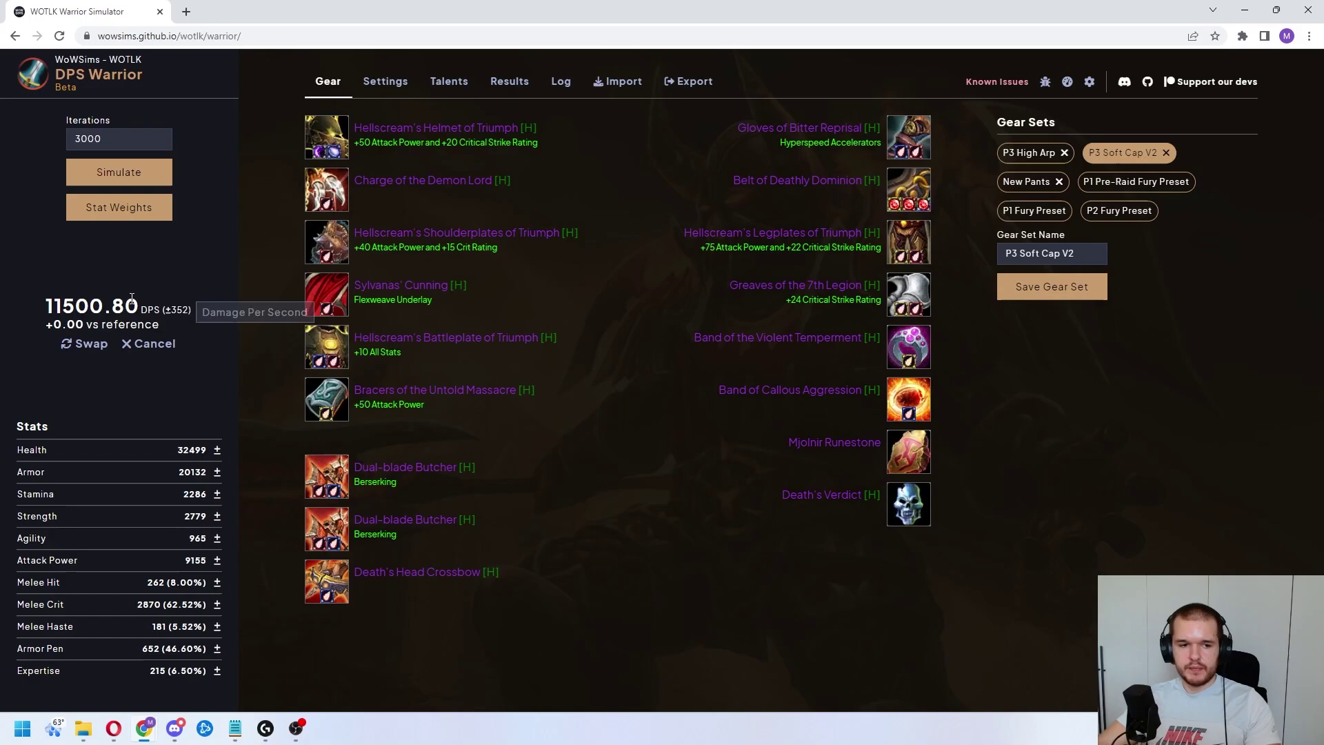
# Step: Simulate the P3 High Arp gear set and make its result the new reference
pyautogui.click(1029, 154)
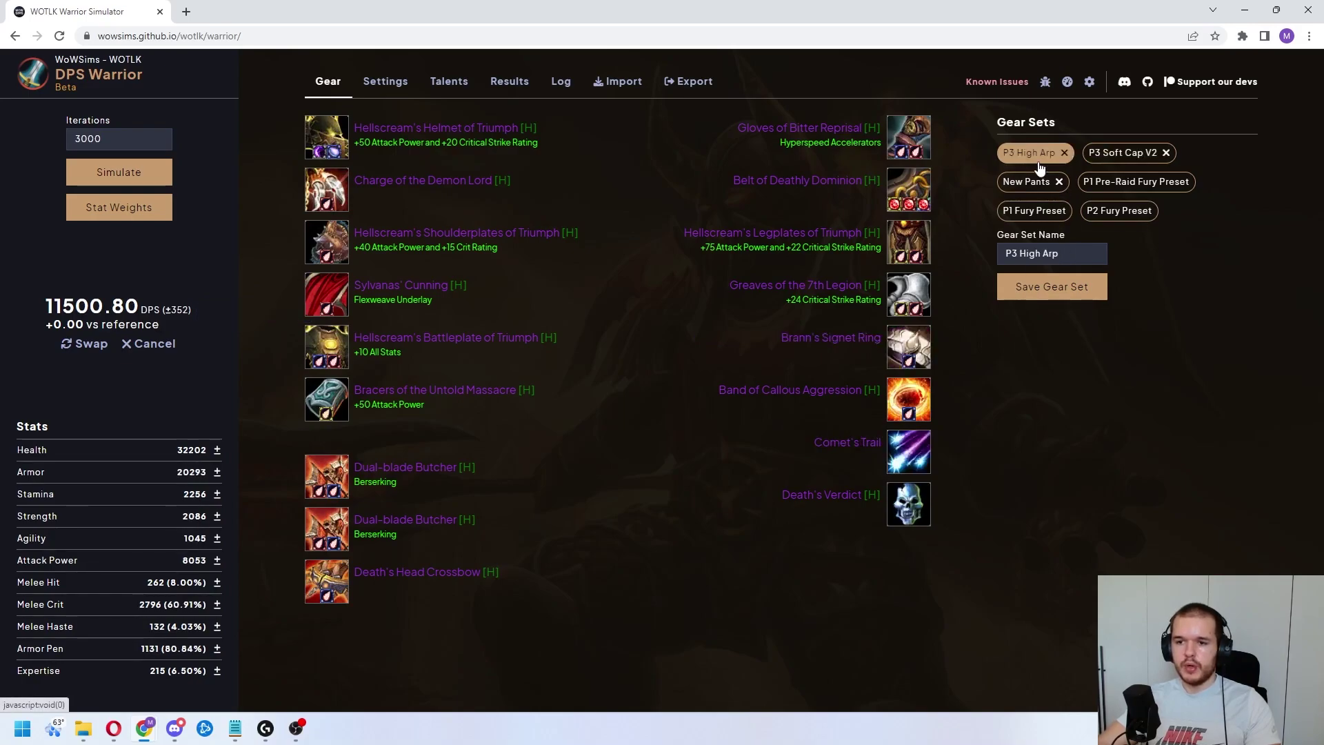
pyautogui.click(146, 183)
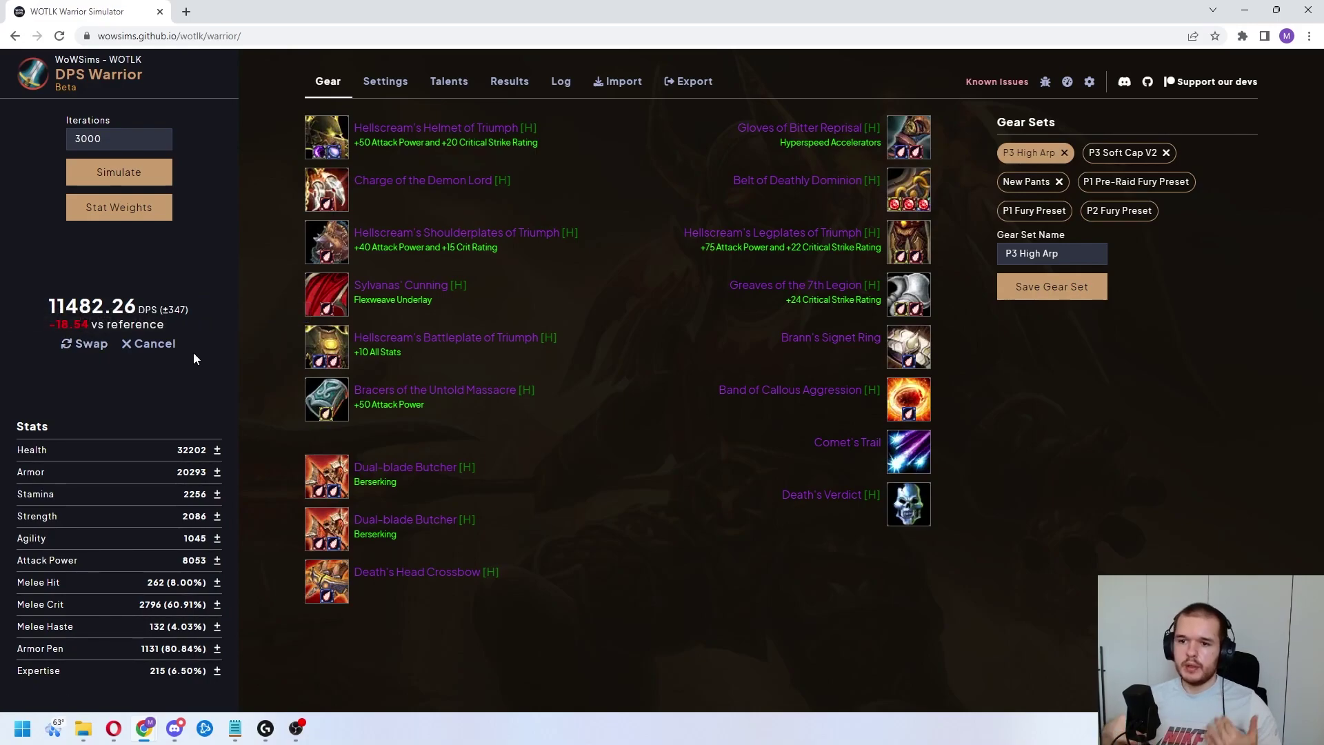
pyautogui.click(153, 344)
pyautogui.click(157, 339)
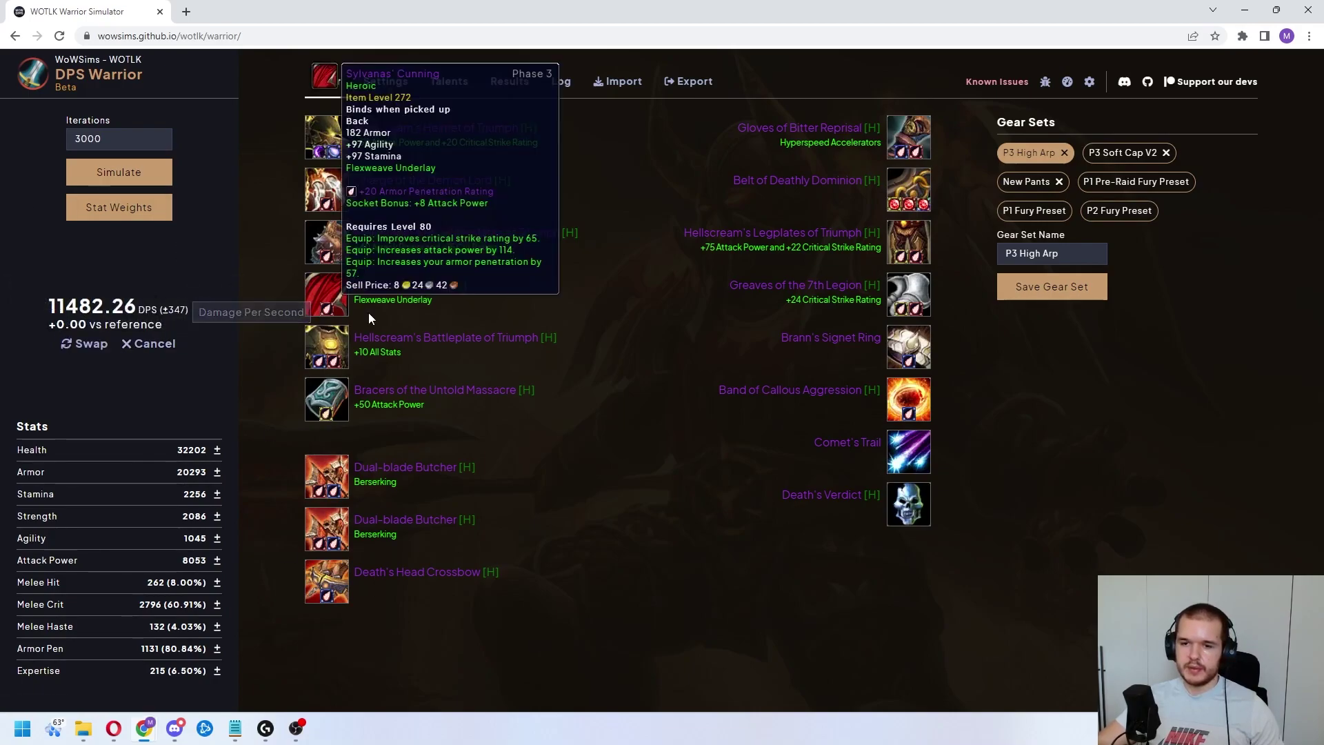
# Step: Re-simulate P3 Soft Cap V2 for 11489.52 DPS, +7.26 over the P3 High Arp reference
pyautogui.click(1121, 153)
pyautogui.click(116, 175)
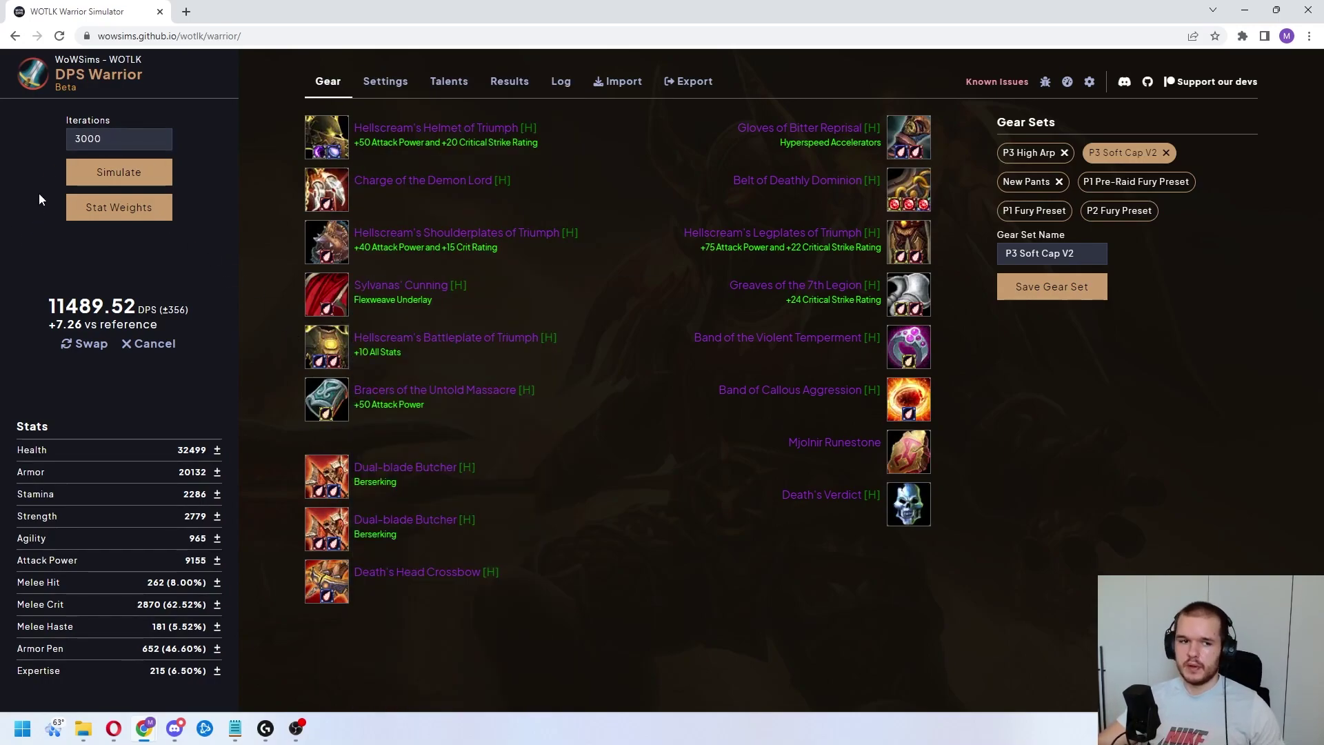
pyautogui.moveTo(110, 139); pyautogui.dragTo(20, 151)
pyautogui.click(51, 209)
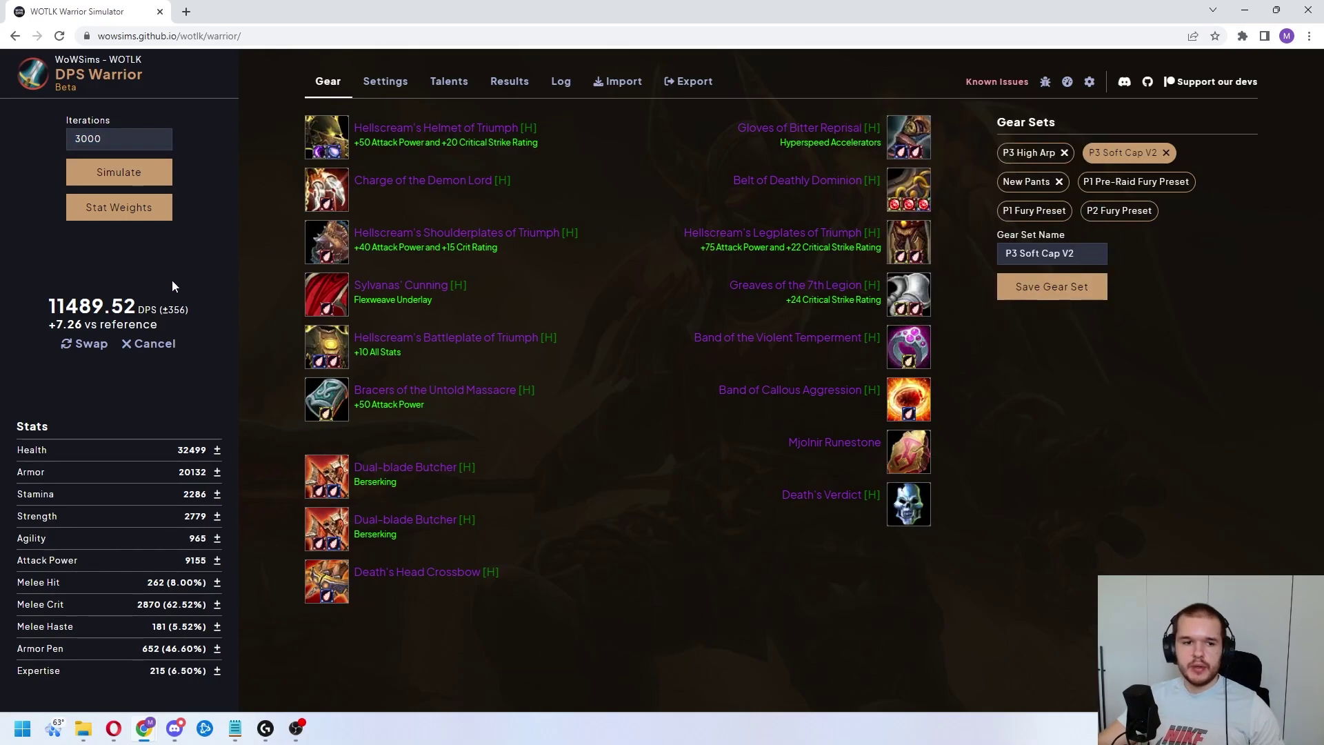
pyautogui.click(390, 88)
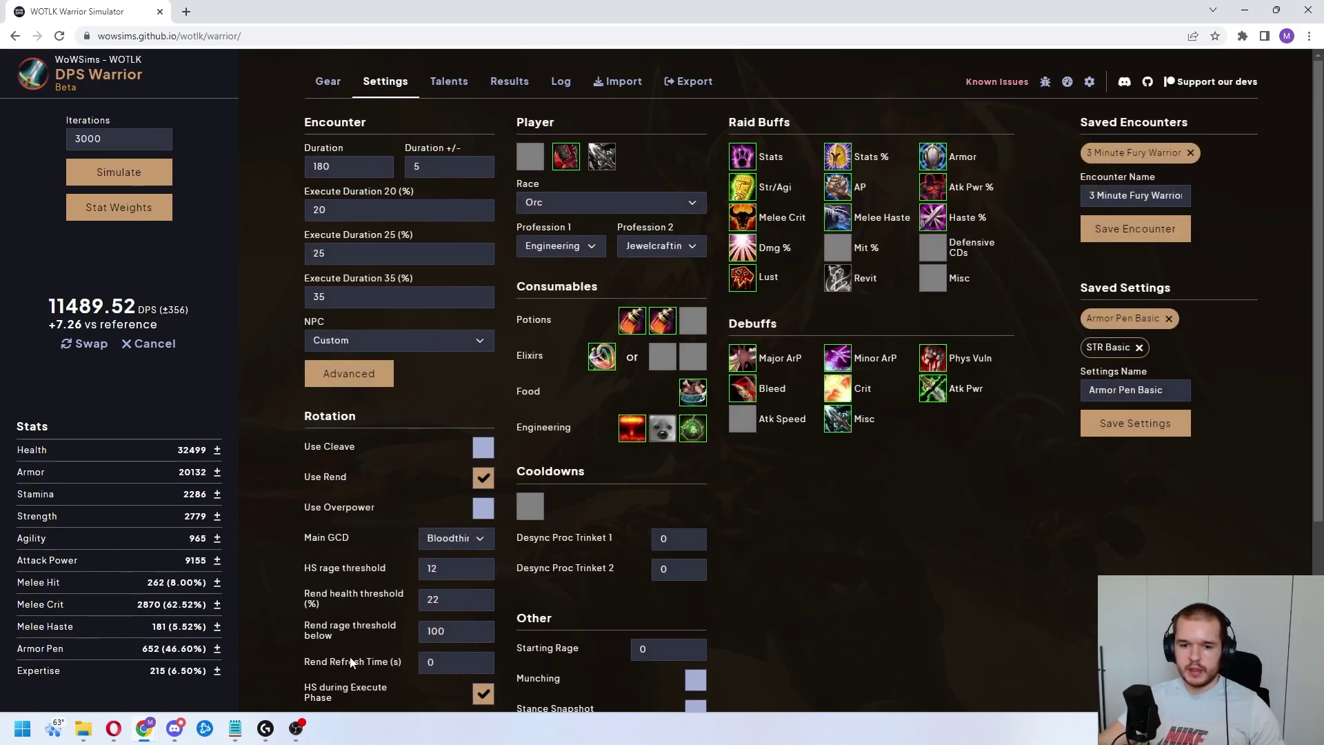
# Step: Set the current result as reference, then simulate with Indestructible Potion as the second potion
pyautogui.click(327, 80)
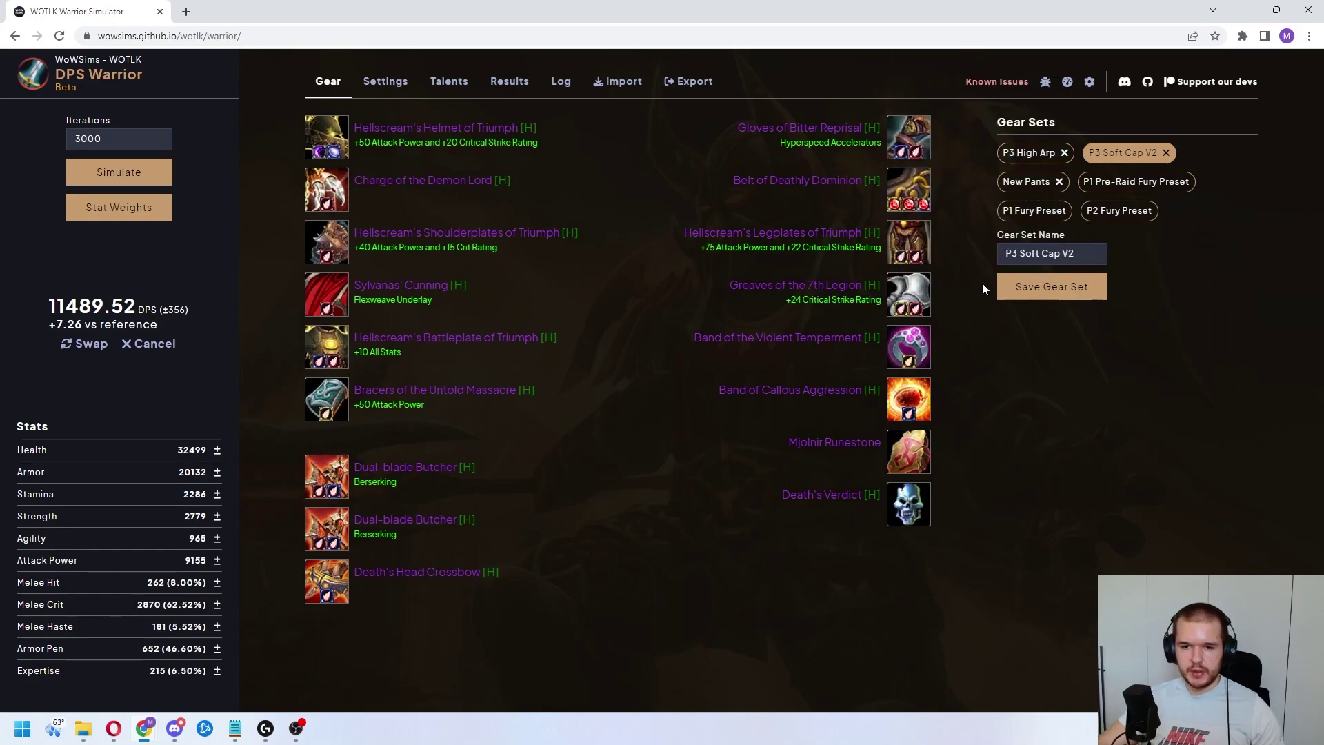
pyautogui.click(138, 308)
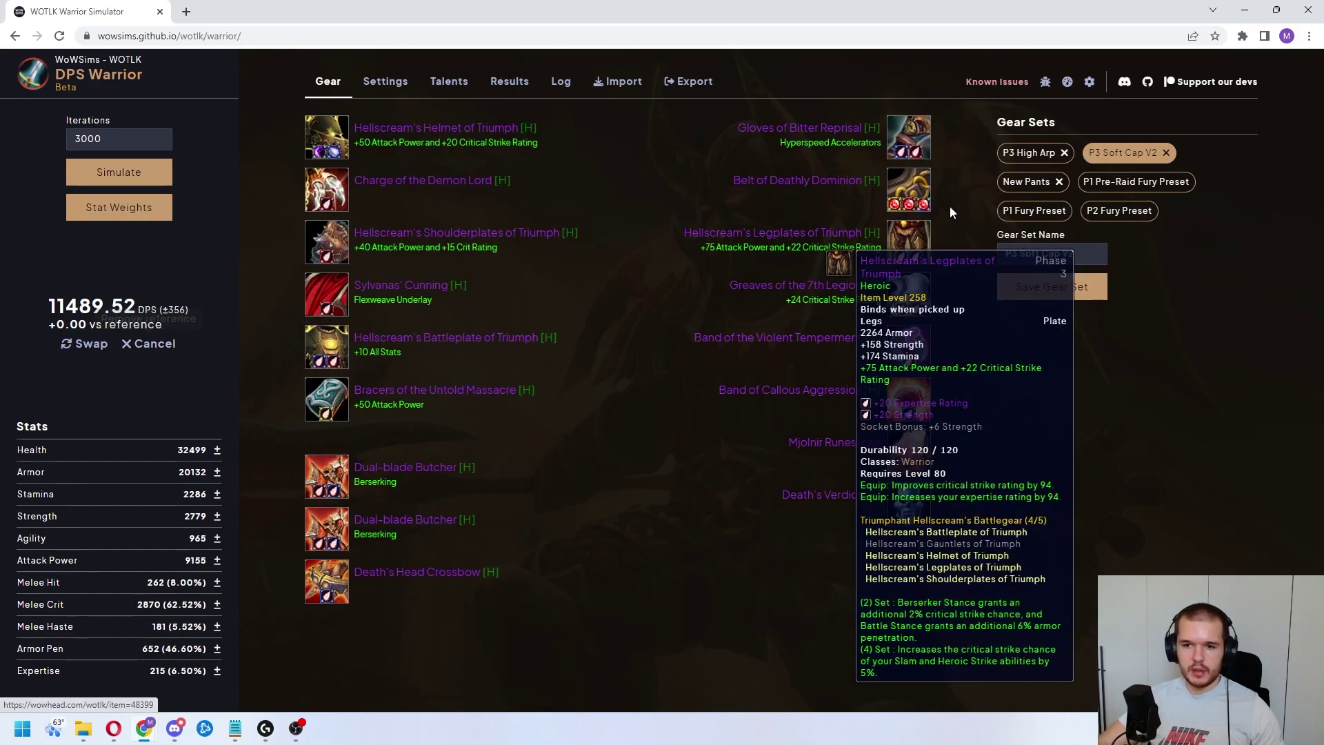
pyautogui.click(386, 81)
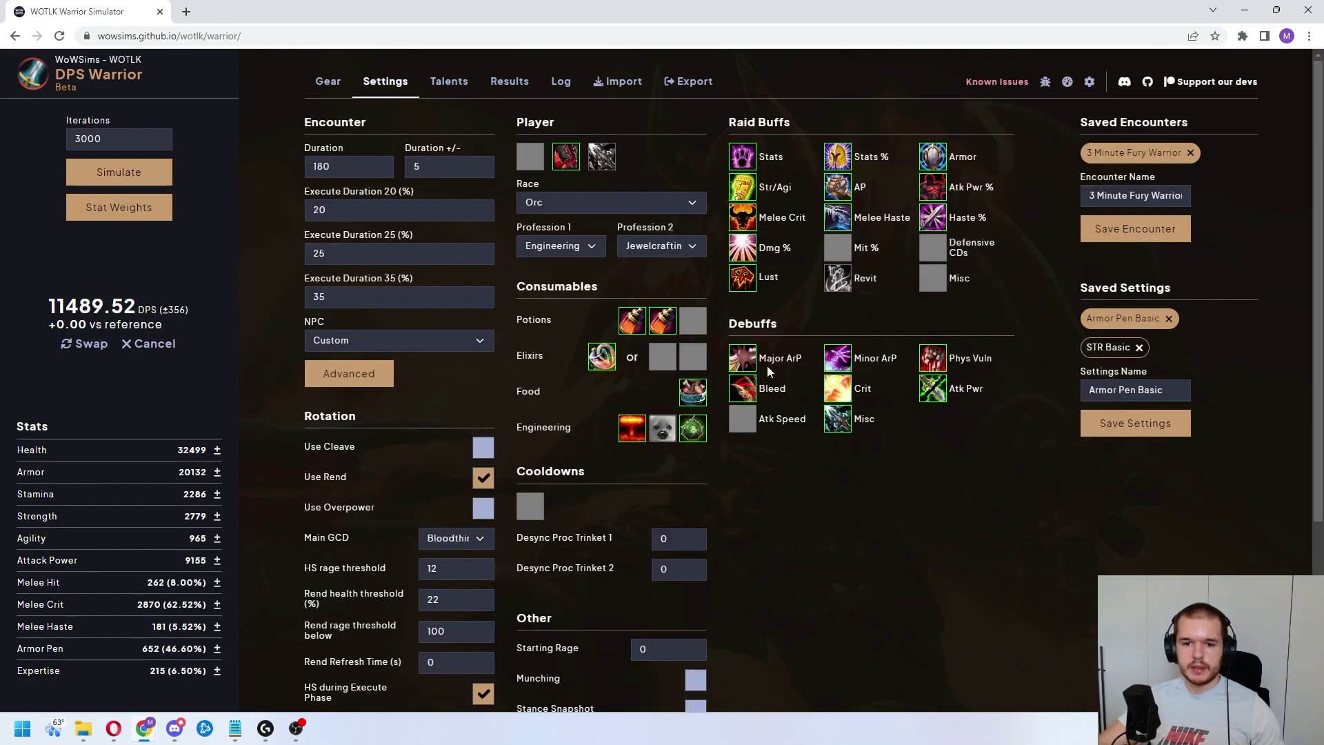
pyautogui.click(662, 320)
pyautogui.click(664, 379)
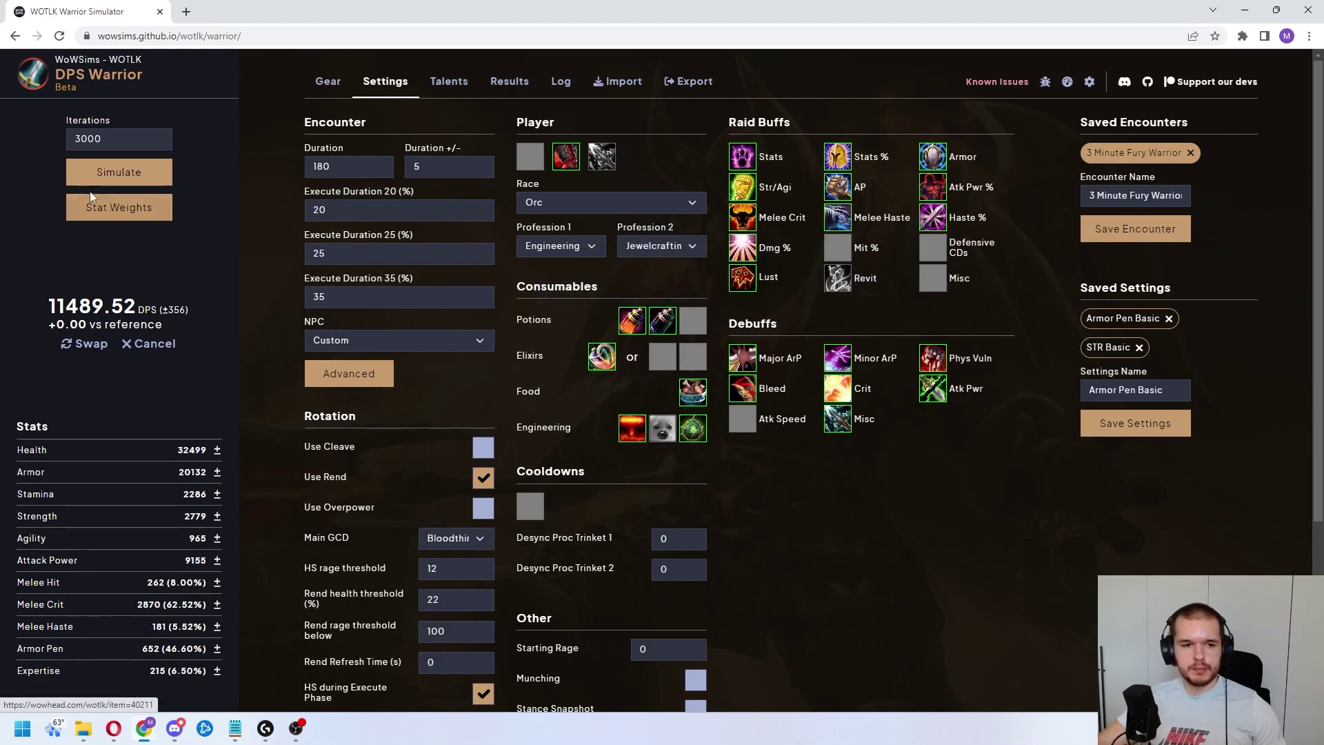
pyautogui.click(119, 173)
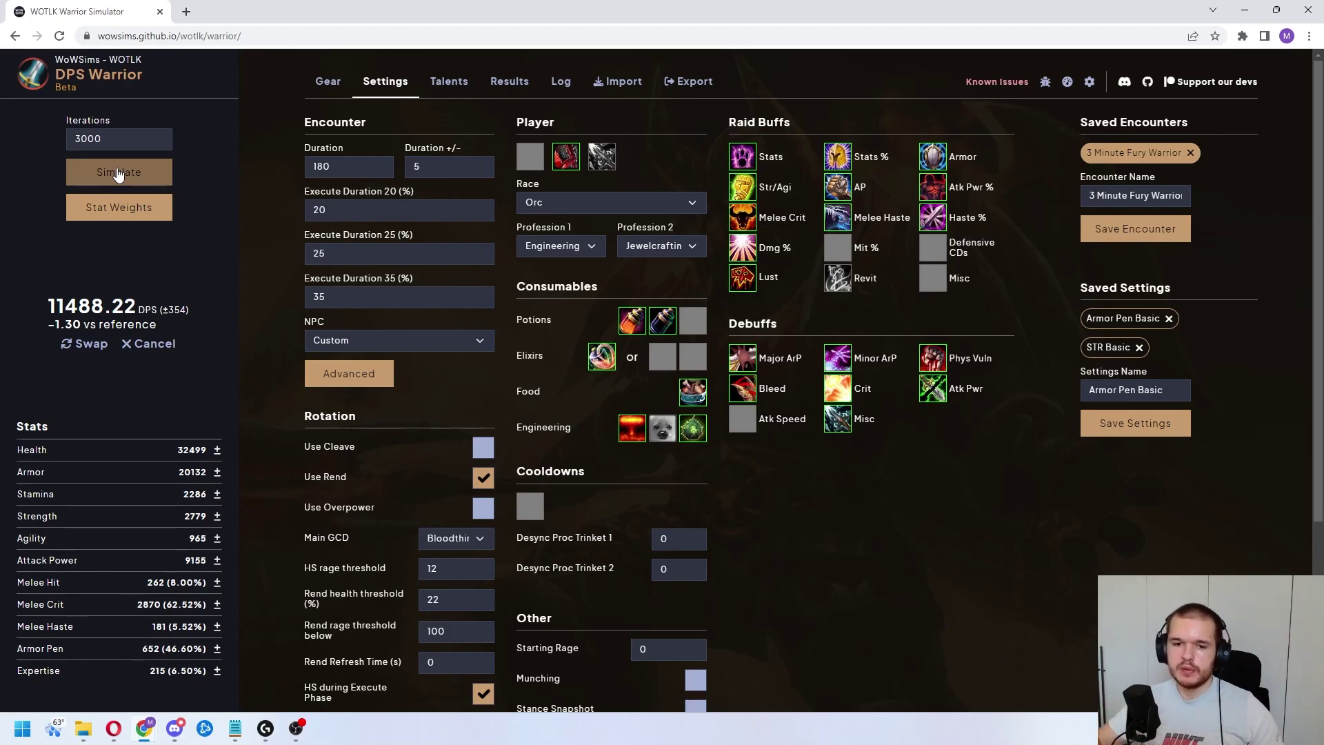
# Step: Restore Speed as second potion, add Commanding Shout, and rerun the simulation (11460.87 DPS)
pyautogui.click(662, 320)
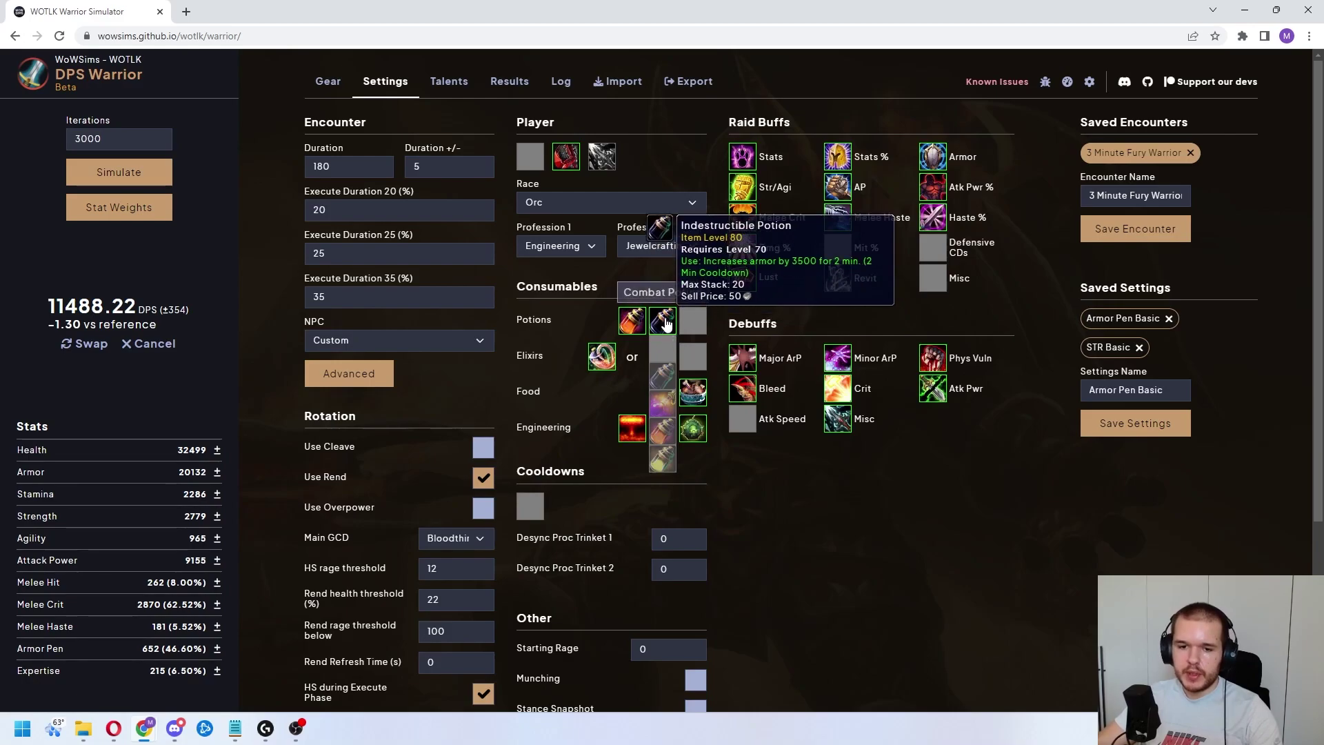
pyautogui.click(629, 271)
pyautogui.click(527, 166)
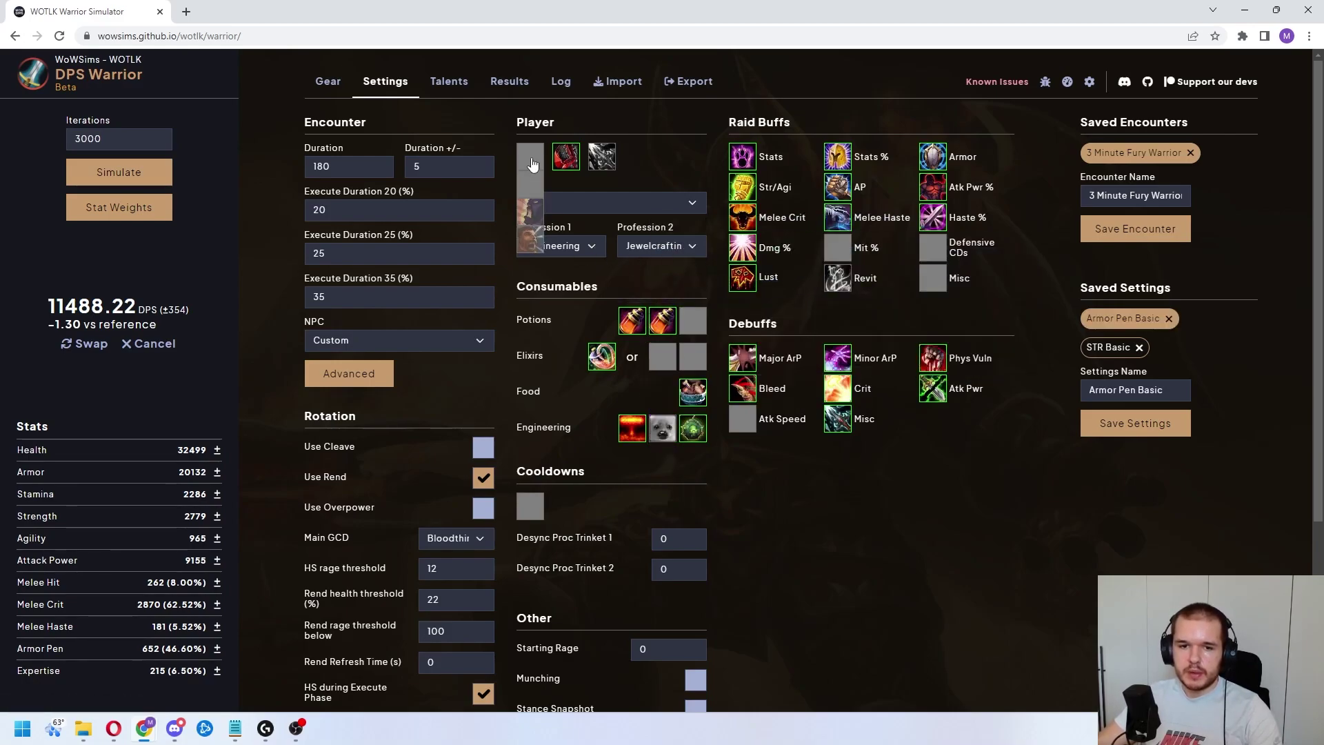
pyautogui.click(536, 247)
pyautogui.click(141, 177)
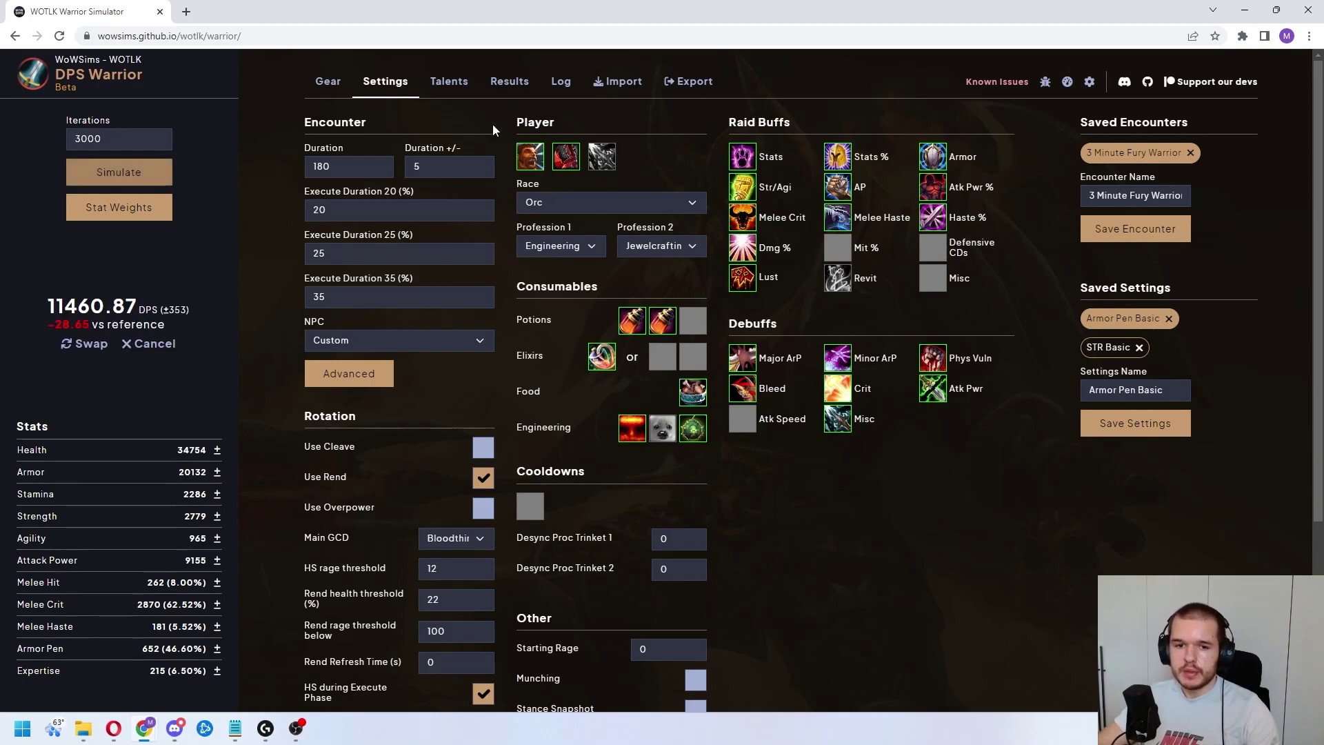
# Step: Remove the Commanding Shout buff from the player buffs again
pyautogui.click(530, 157)
pyautogui.click(530, 186)
pyautogui.click(327, 81)
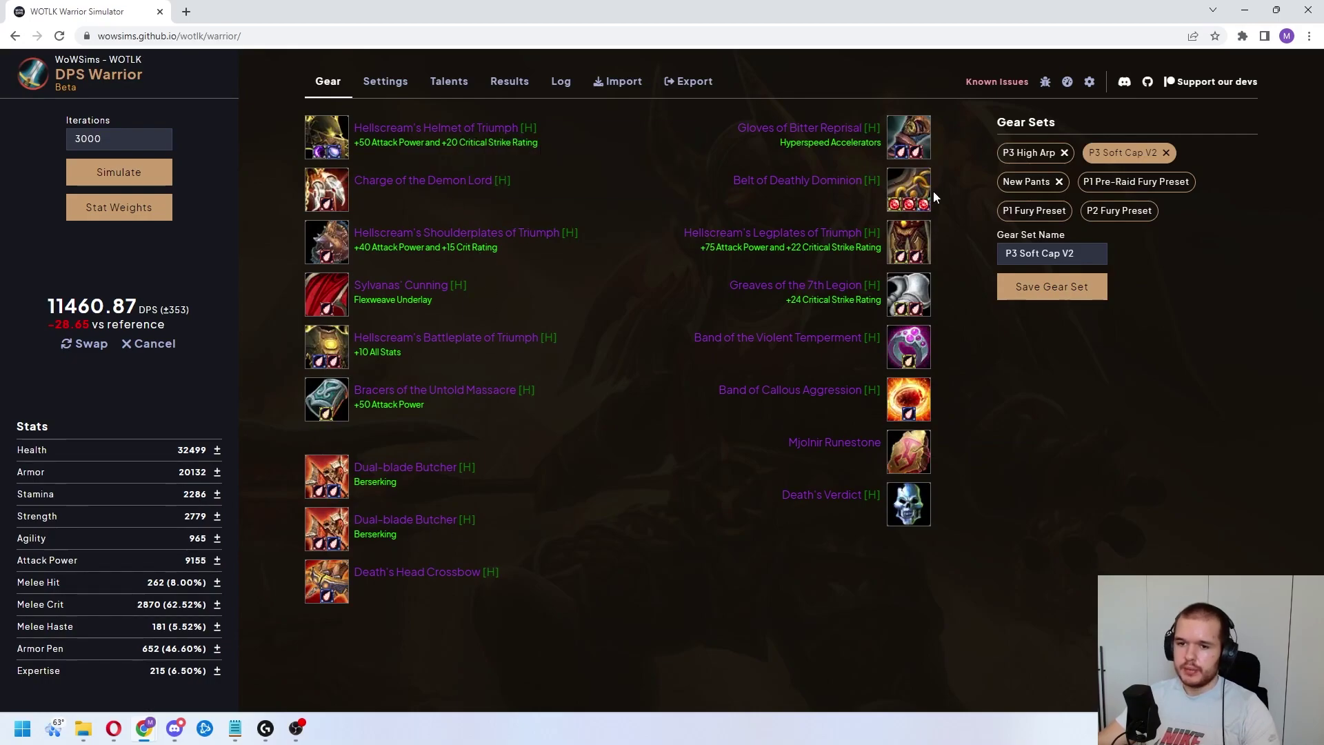
# Step: Choose Import > Addon to bring up the in-game addon import
pyautogui.click(613, 81)
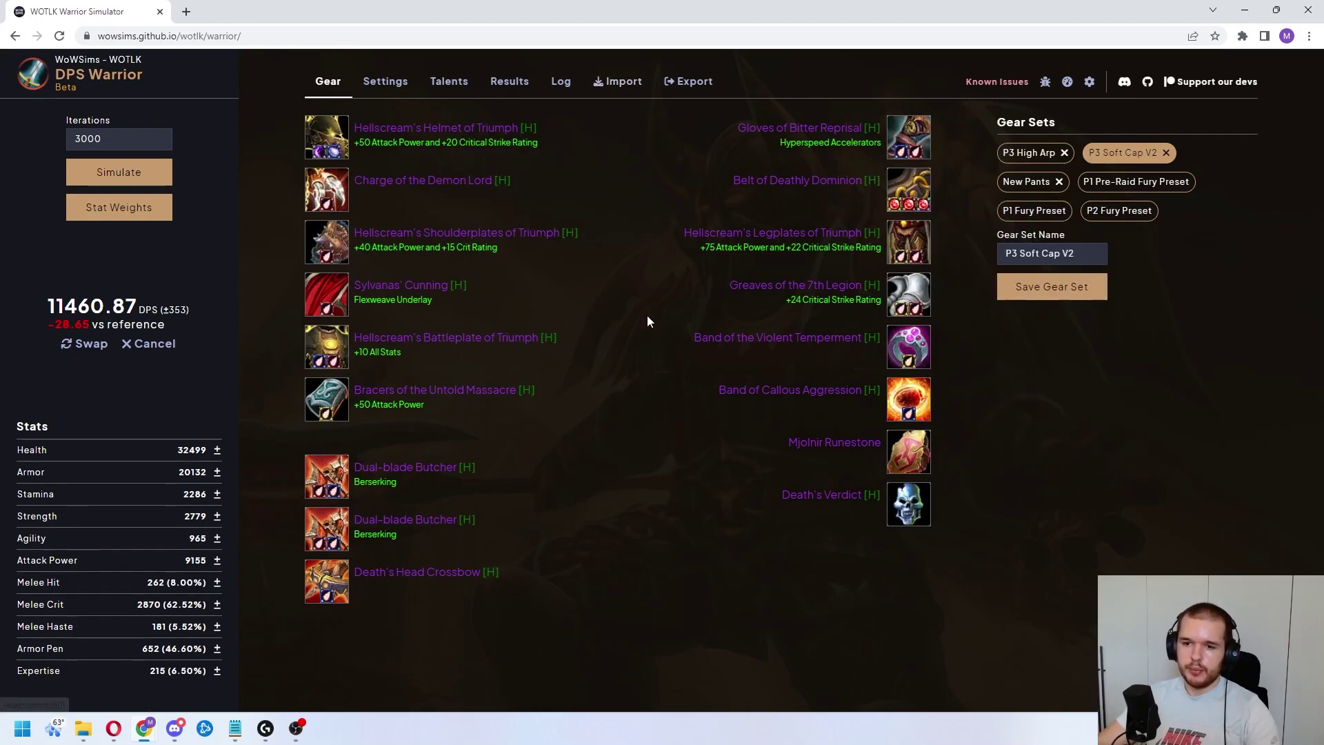
pyautogui.moveTo(612, 97)
pyautogui.click(607, 166)
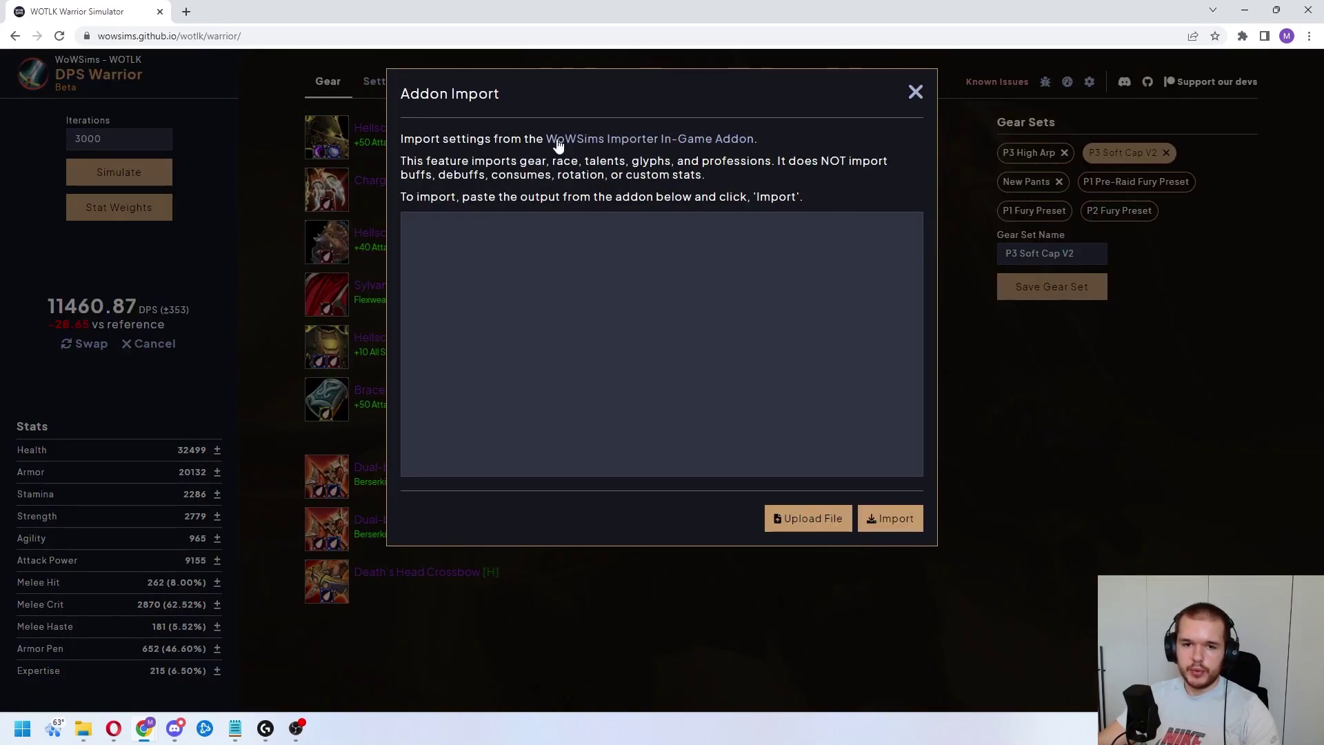
# Step: Follow the WoWSims Importer link to the WowSims Exporter page on CurseForge
pyautogui.moveTo(402, 139); pyautogui.dragTo(671, 154)
pyautogui.click(697, 177)
pyautogui.click(709, 139)
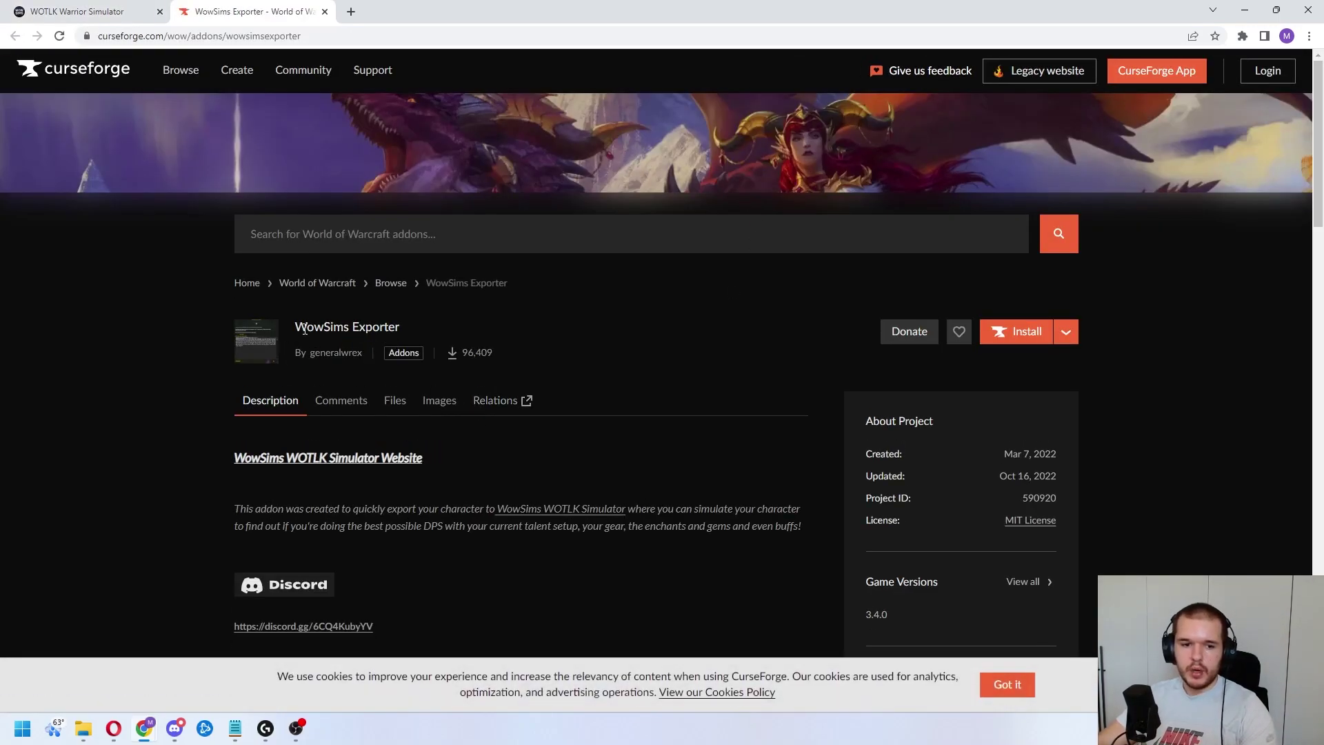
pyautogui.moveTo(304, 330); pyautogui.dragTo(432, 334)
pyautogui.click(432, 334)
pyautogui.moveTo(307, 330); pyautogui.dragTo(428, 333)
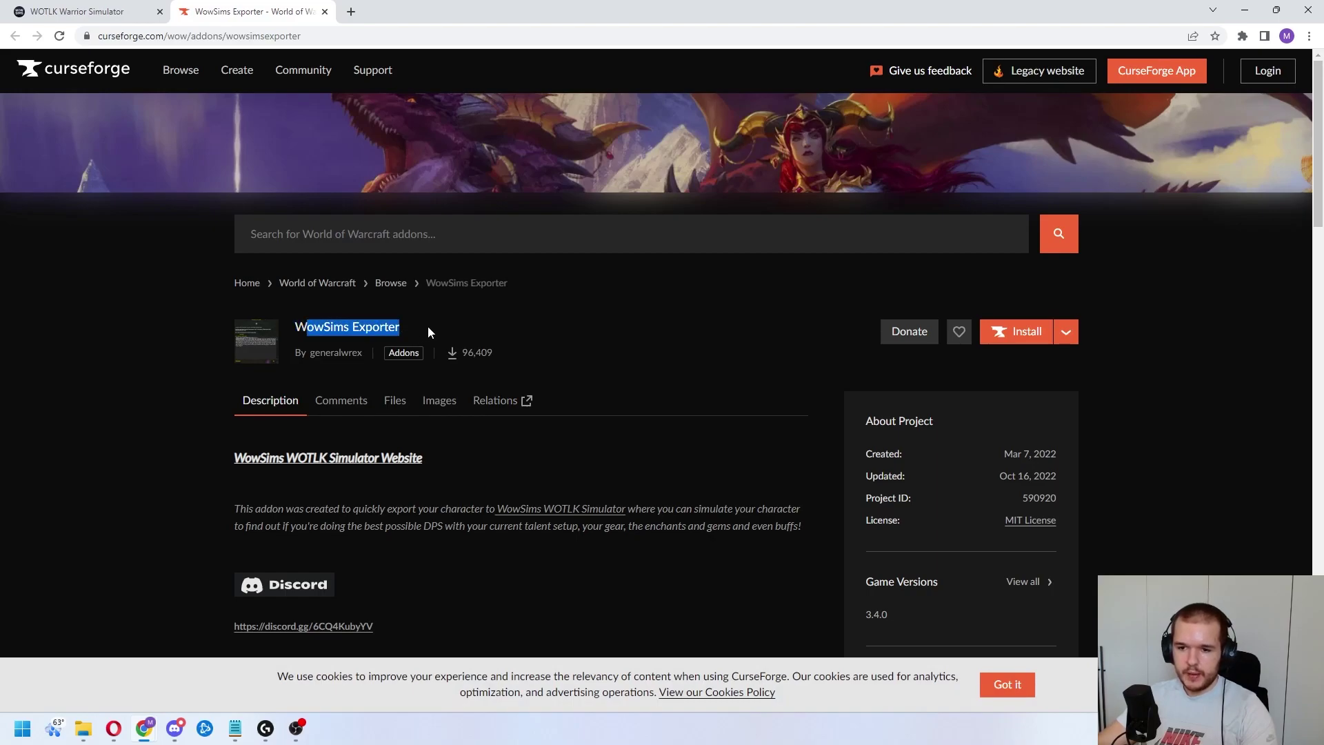
pyautogui.click(428, 332)
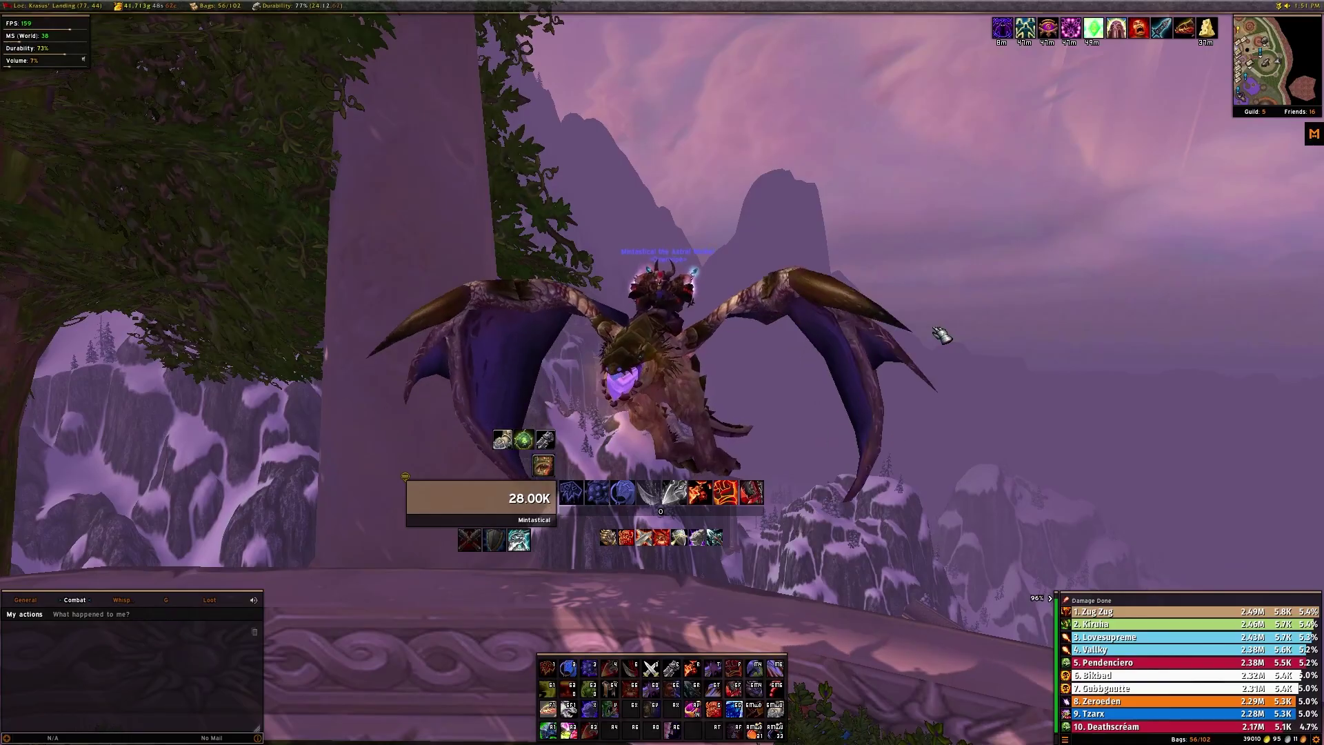
# Step: Open the WowSimsExporter window via the game menu's Interface > AddOns options
pyautogui.press('Escape')
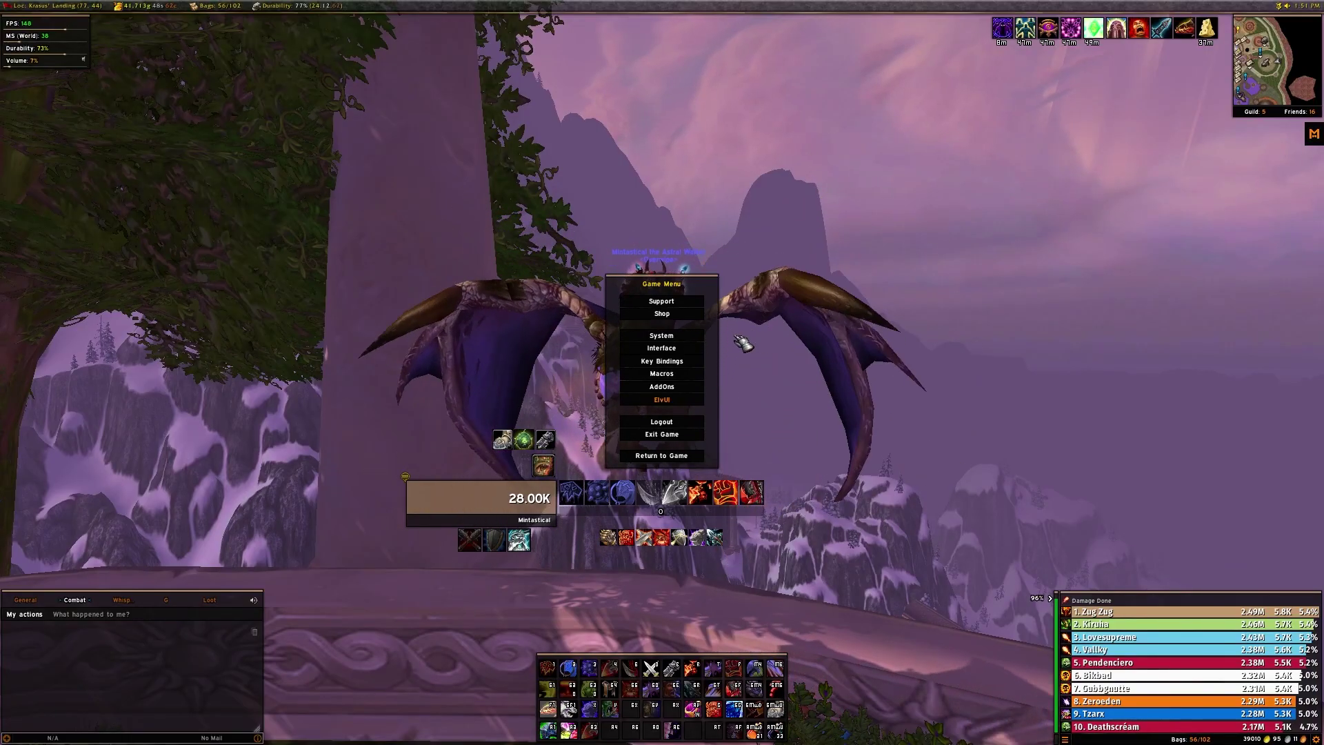
pyautogui.click(661, 347)
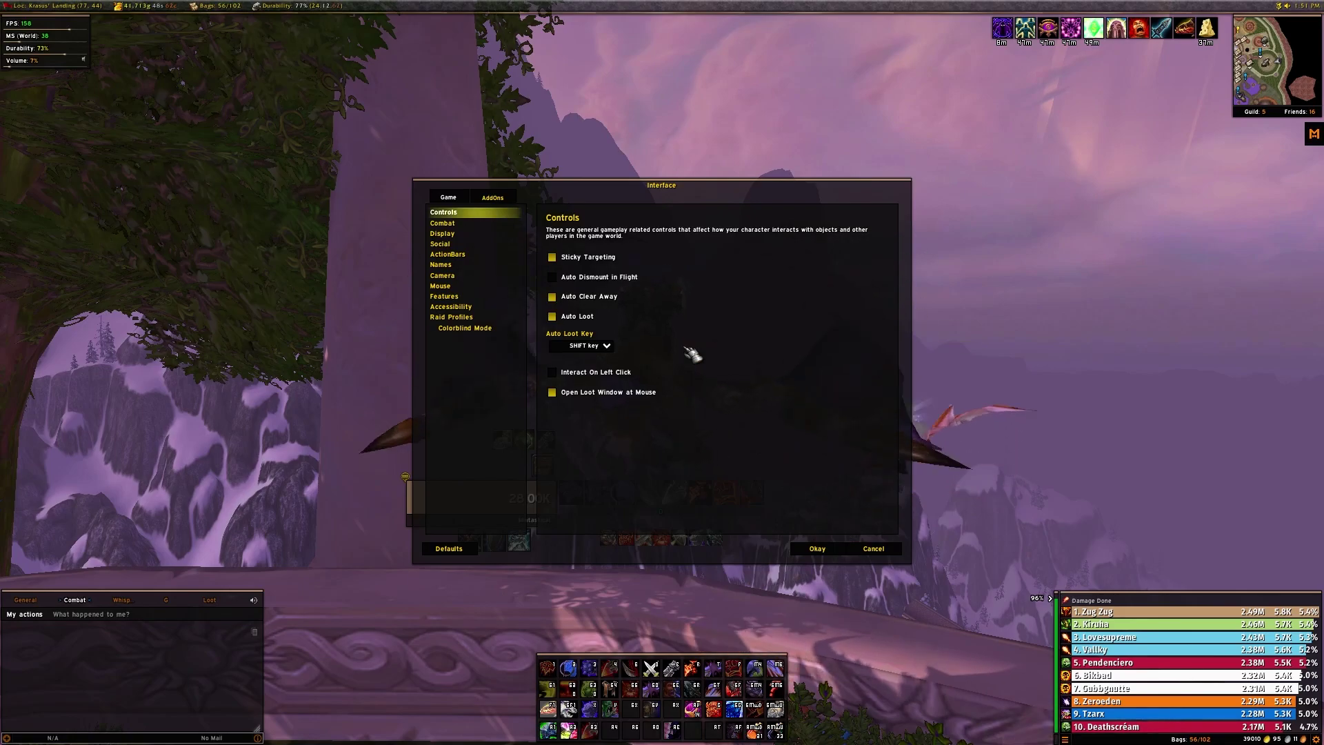
pyautogui.click(492, 198)
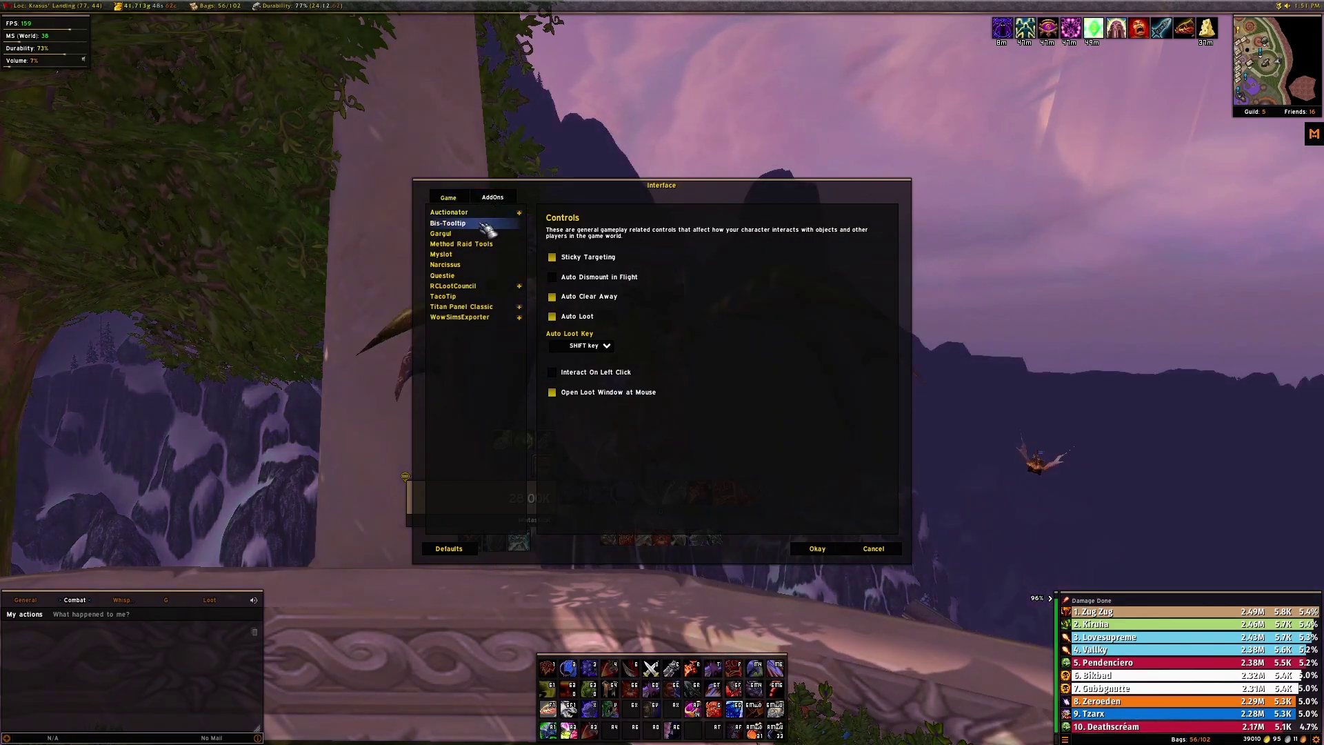
pyautogui.click(491, 318)
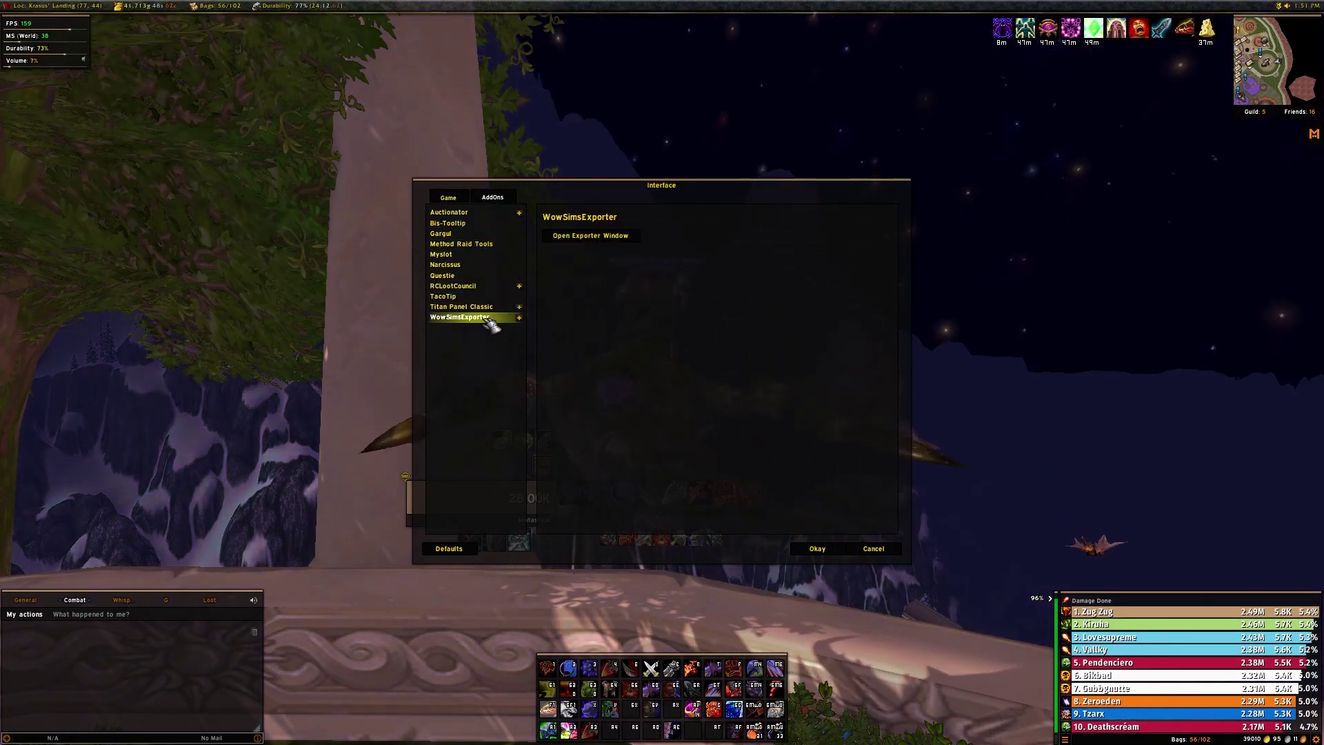
pyautogui.click(607, 238)
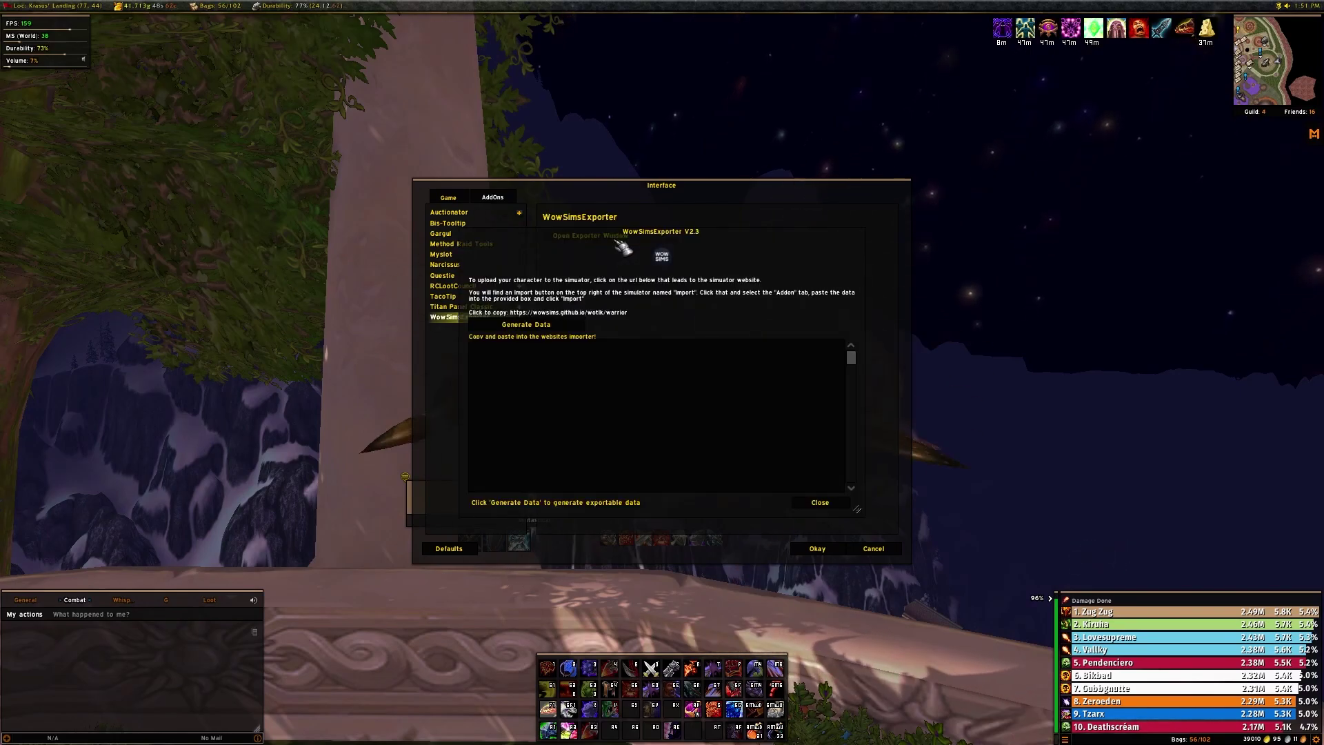
# Step: Generate the character's export JSON, select it, and return to the browser simulator
pyautogui.click(567, 328)
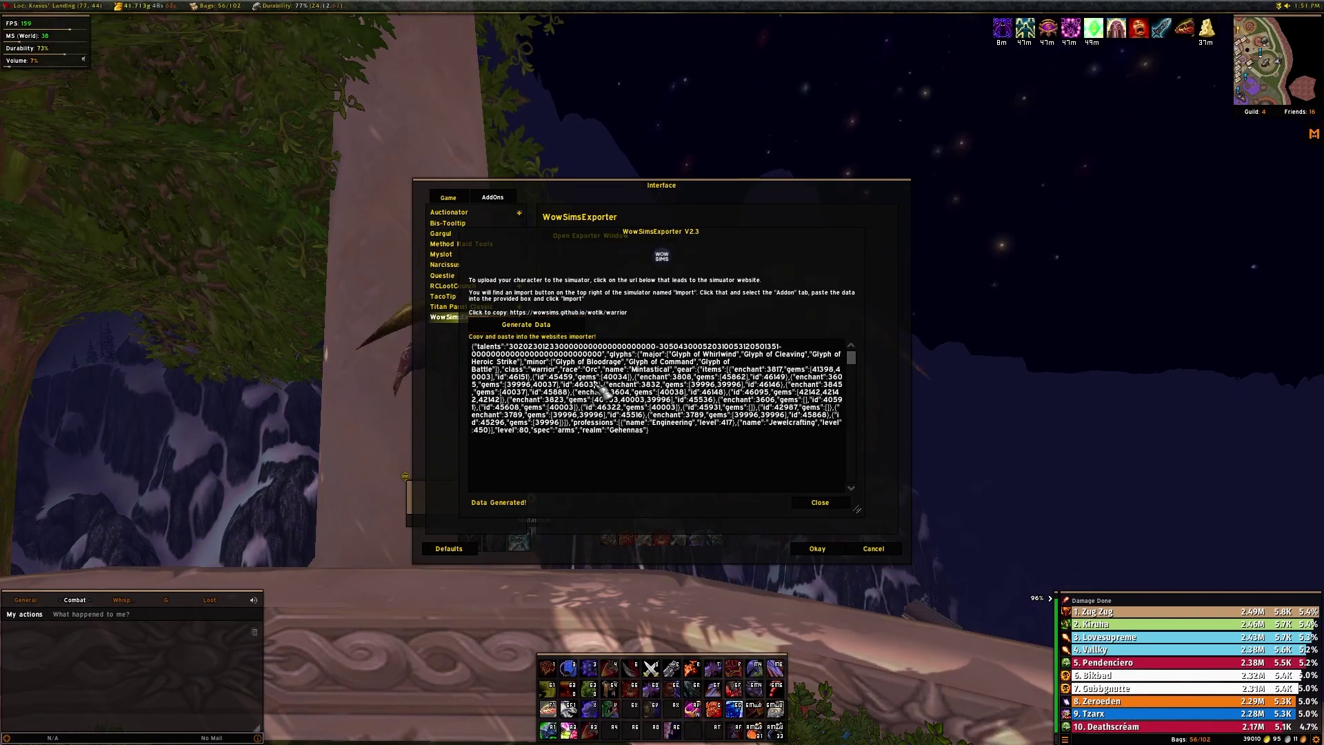
pyautogui.click(601, 389)
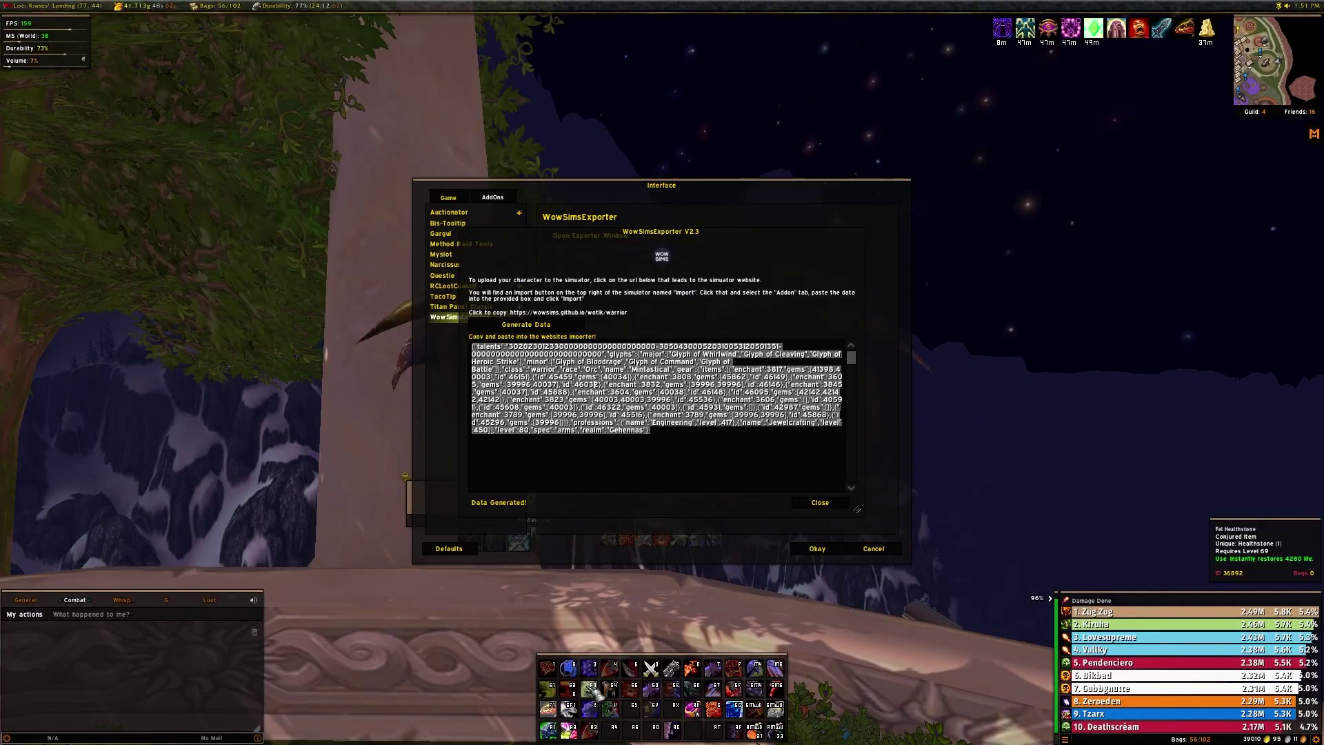
pyautogui.hotkey('alt', 'Tab')
pyautogui.click(672, 83)
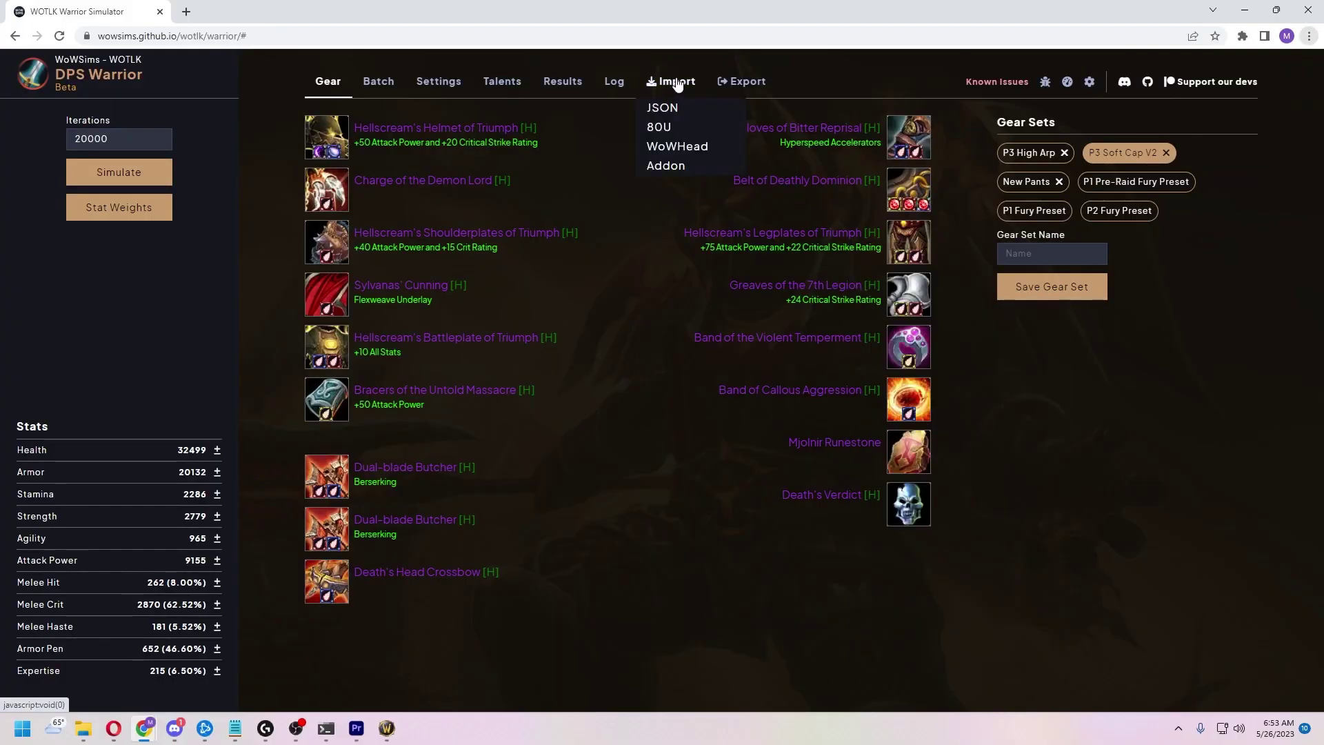
# Step: Import the character JSON exported from the game addon via Import > Addon and confirm the success alert
pyautogui.click(669, 165)
pyautogui.click(630, 269)
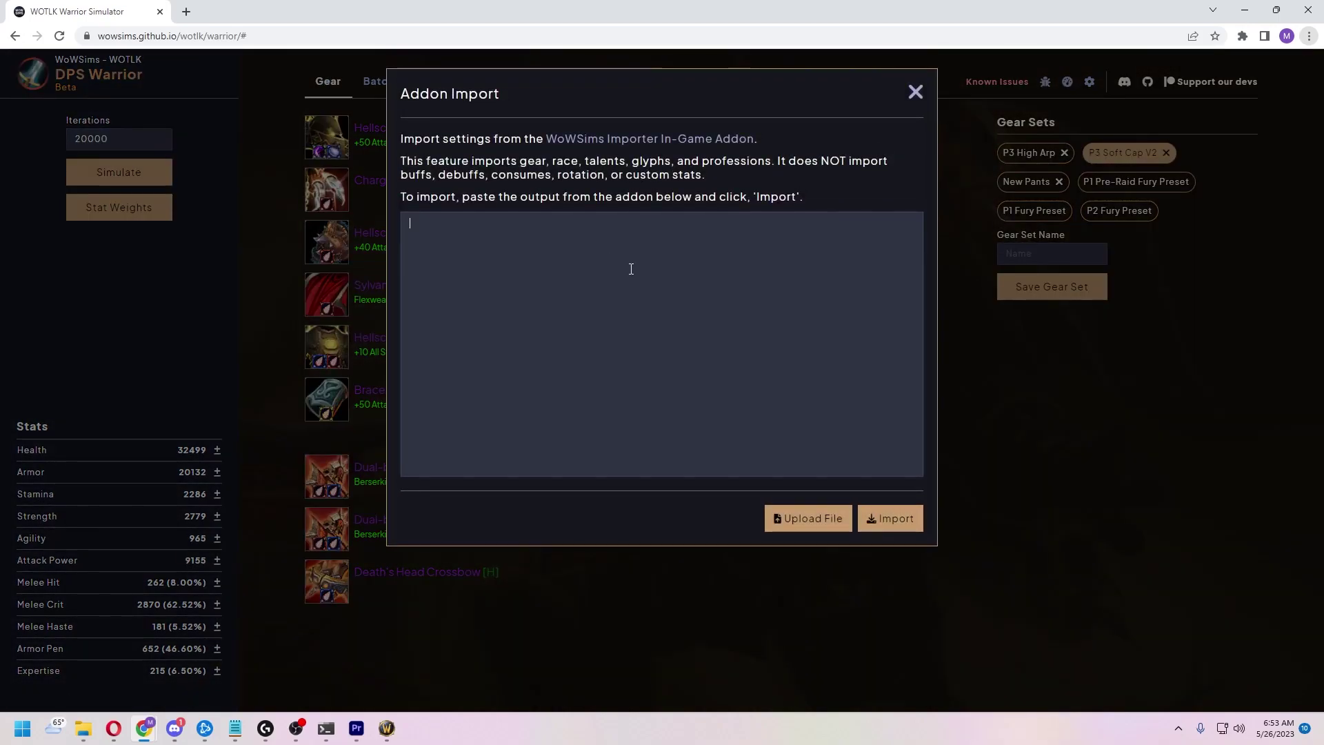
pyautogui.hotkey('ctrl', 'v')
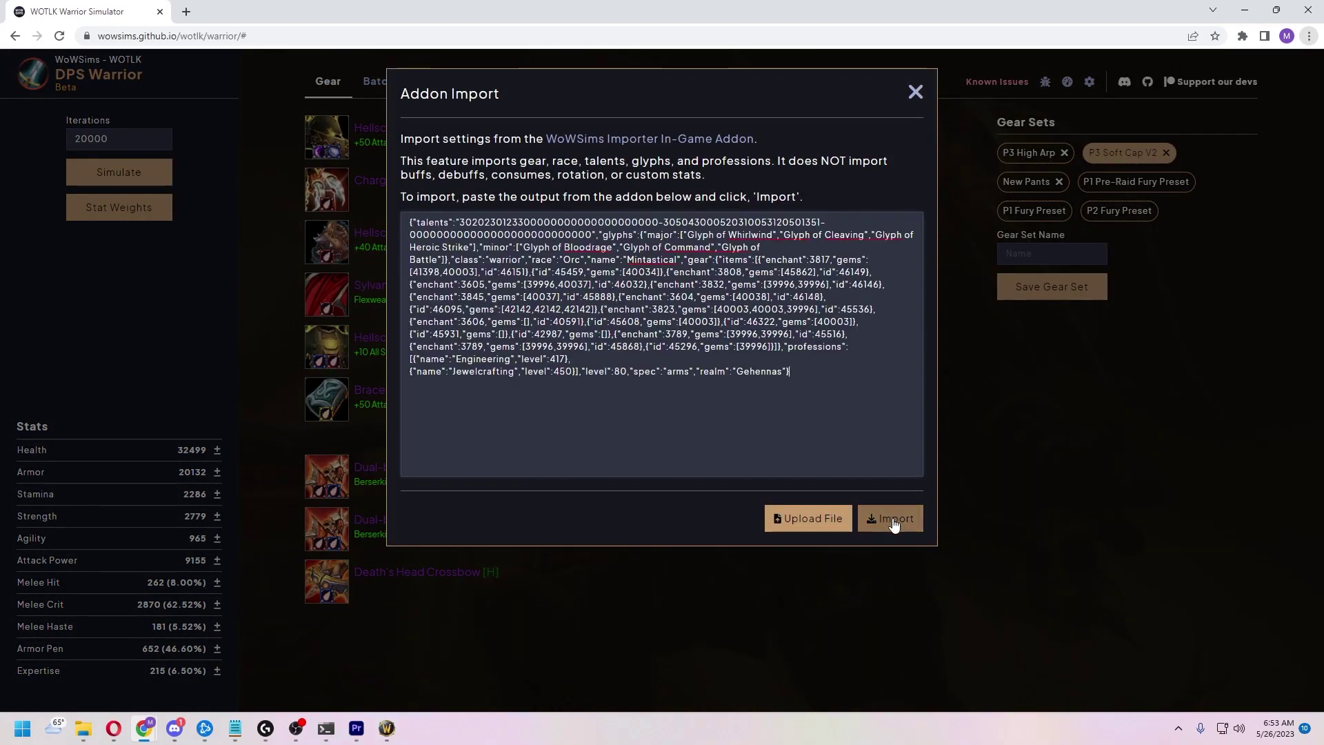
pyautogui.click(894, 522)
pyautogui.click(787, 115)
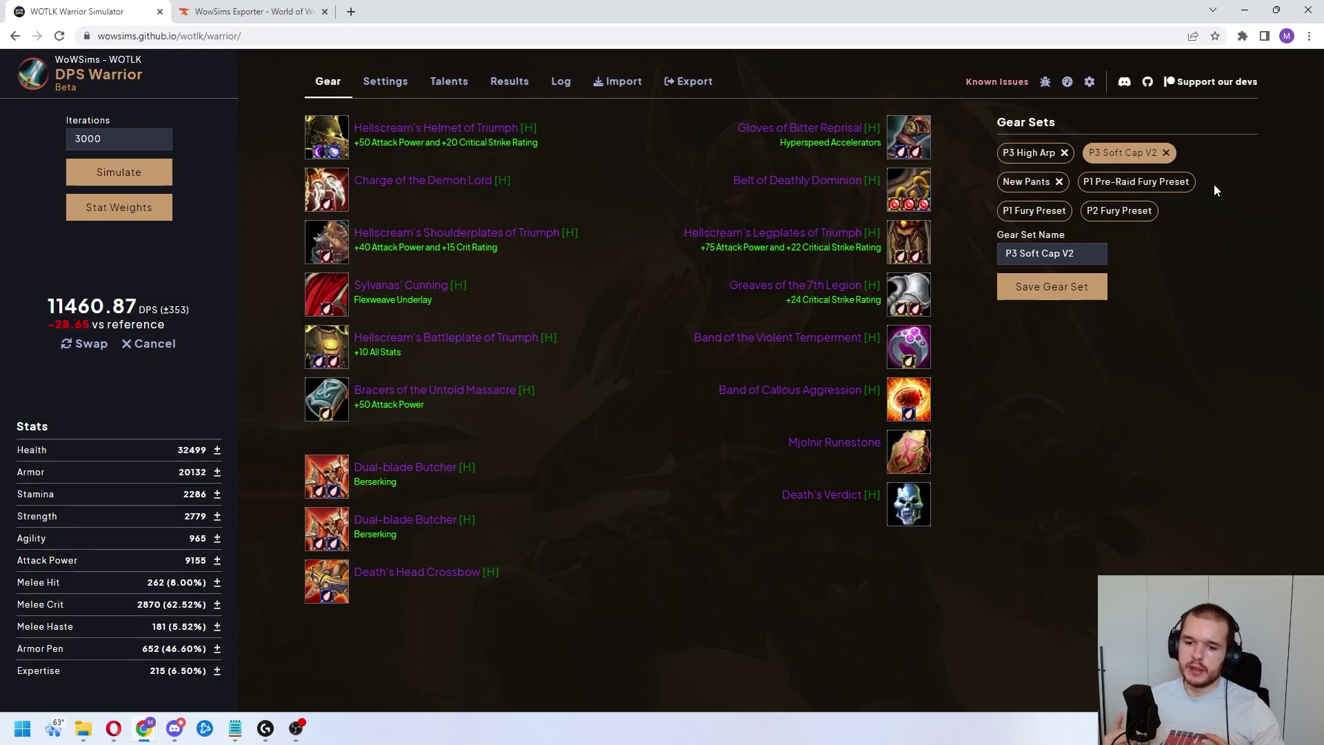
# Step: Look over the talents, results and encounter settings, then return to the gear list
pyautogui.click(449, 82)
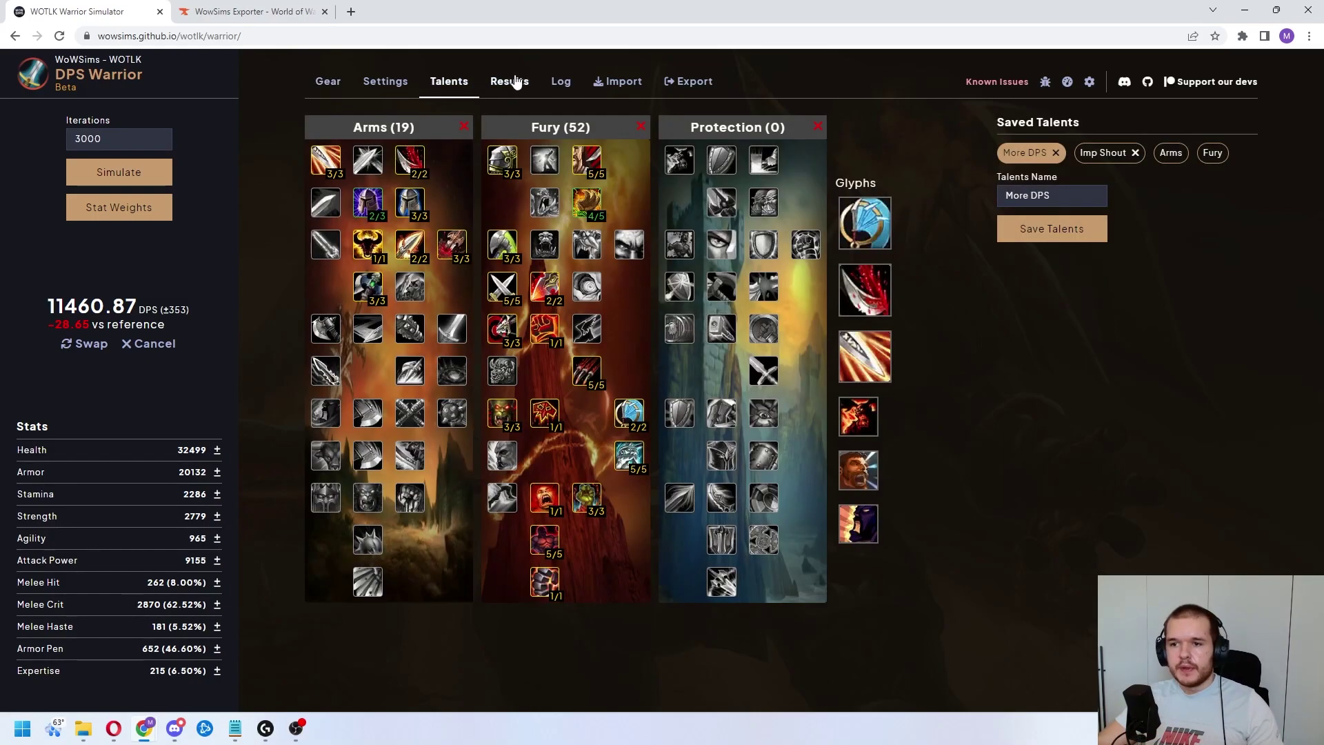
pyautogui.click(509, 82)
pyautogui.click(386, 83)
pyautogui.click(328, 81)
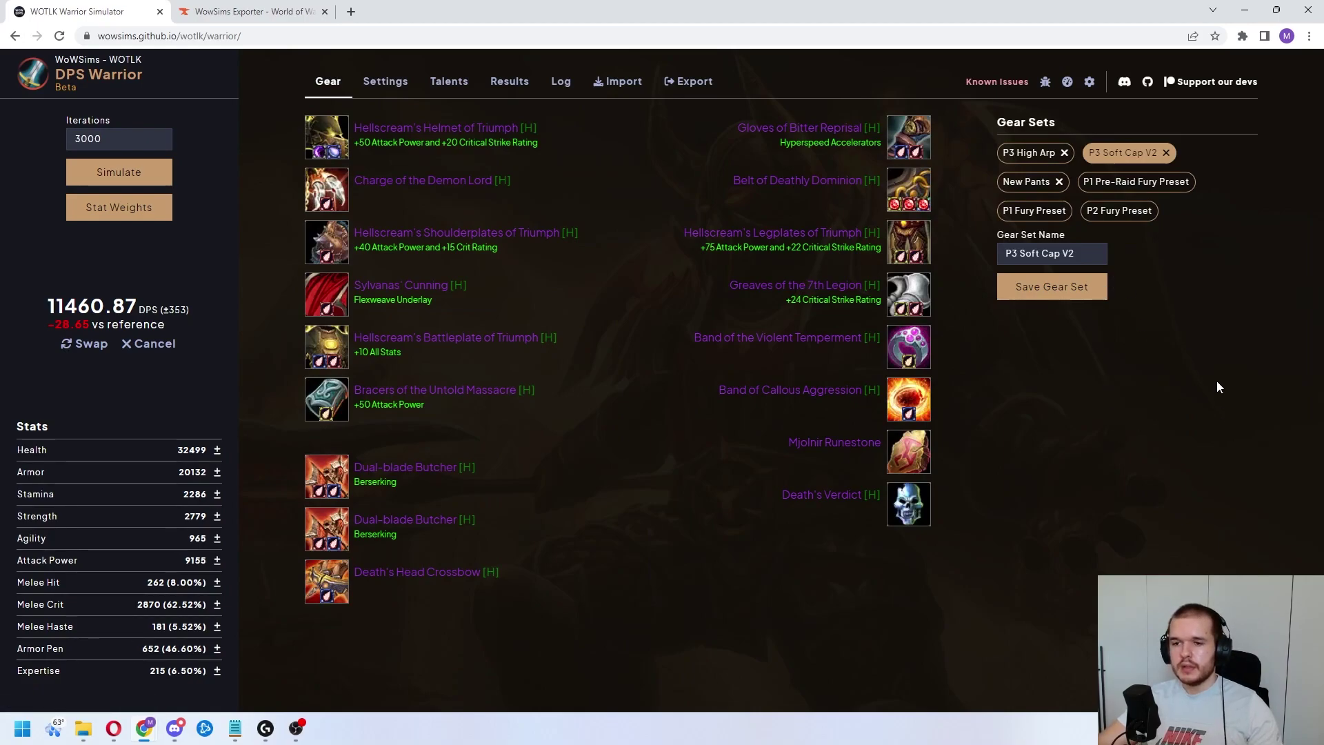
# Step: Raise iterations to 20000 and save the new 11494.56 DPS result as the reference
pyautogui.doubleClick(88, 139)
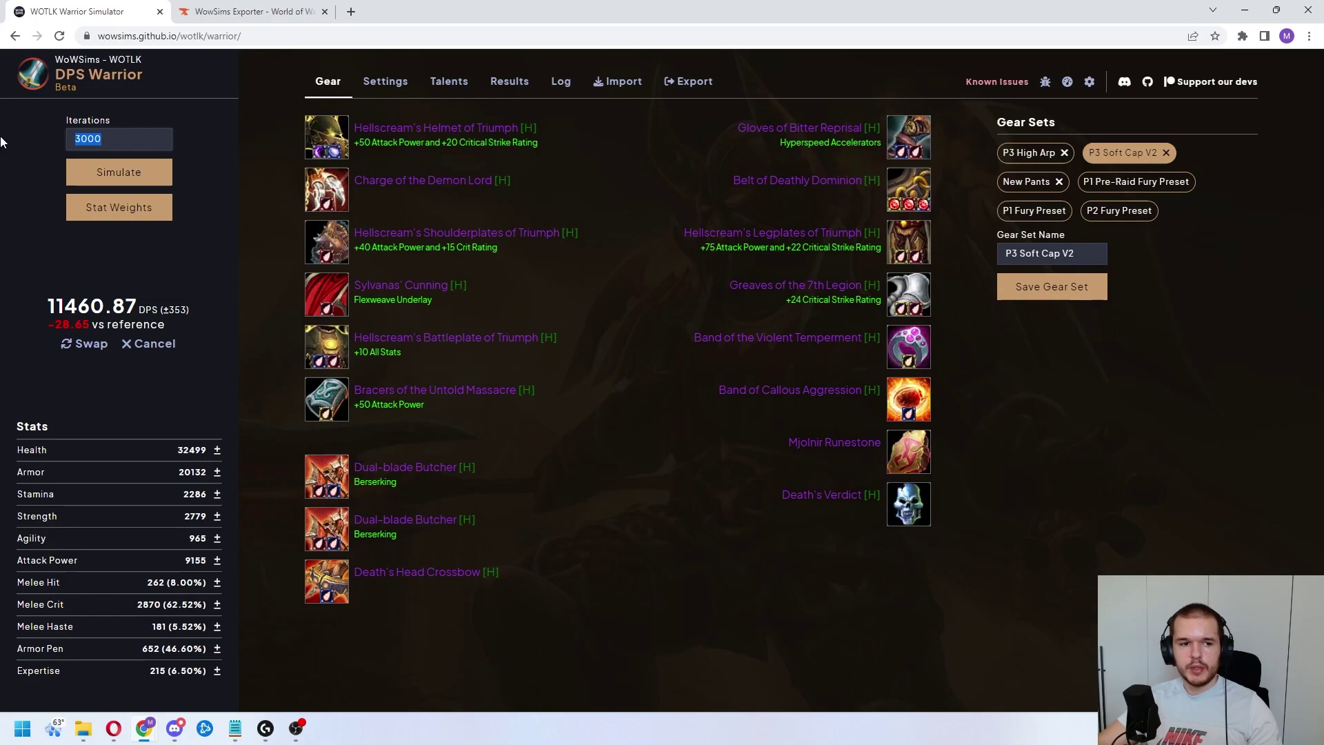
pyautogui.write('10000')
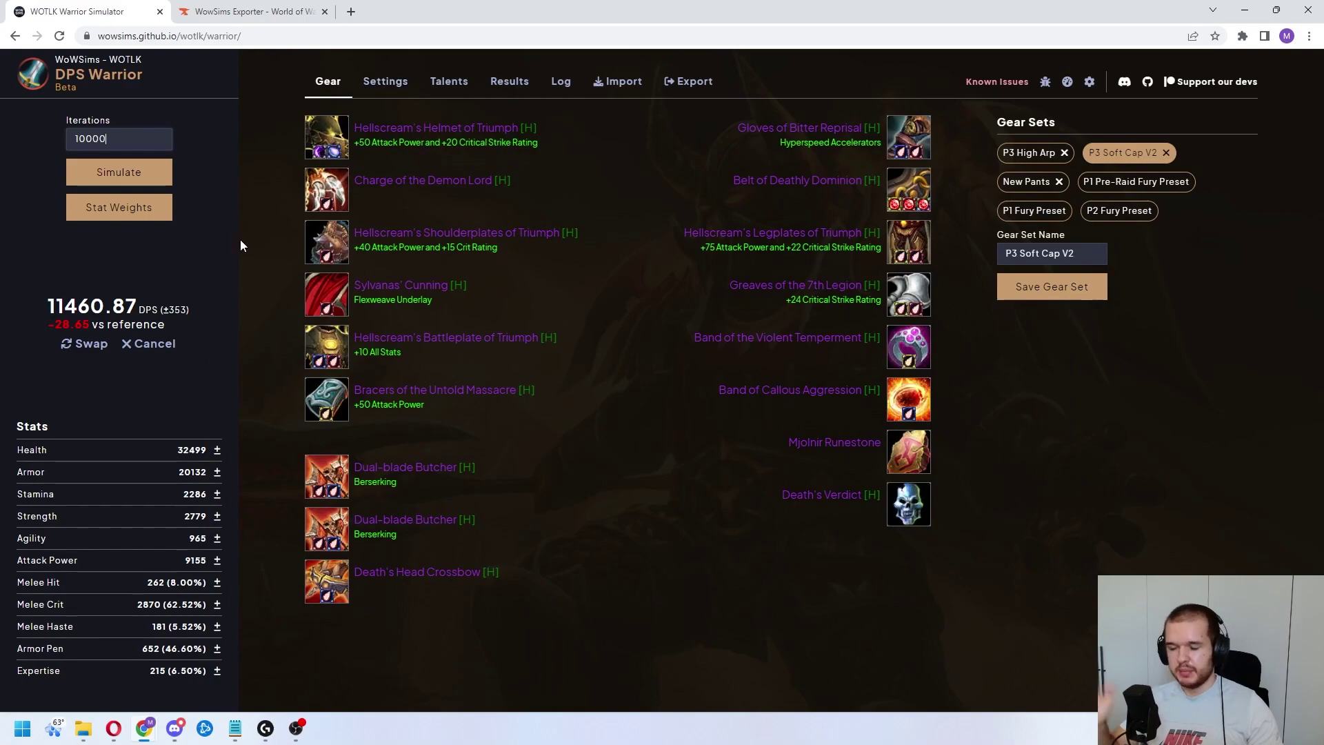
pyautogui.doubleClick(144, 145)
pyautogui.write('20000')
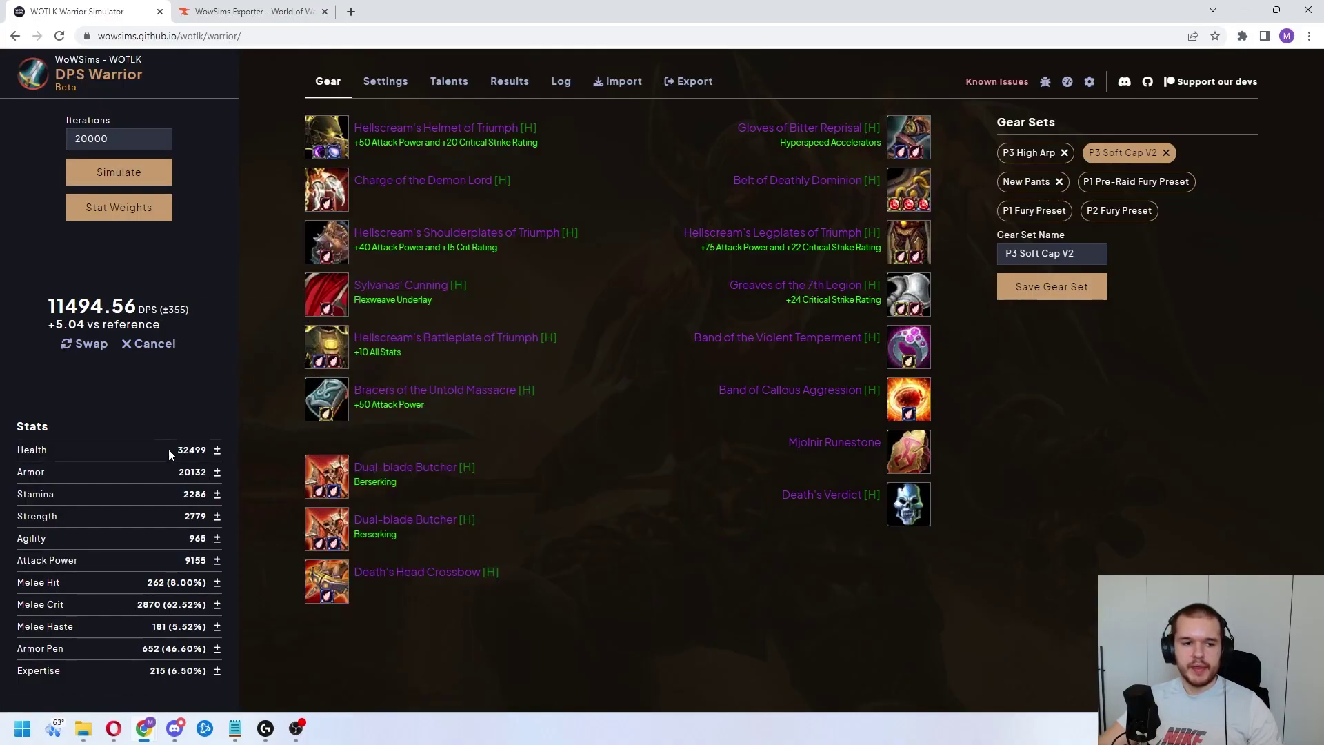
pyautogui.click(151, 344)
pyautogui.click(151, 338)
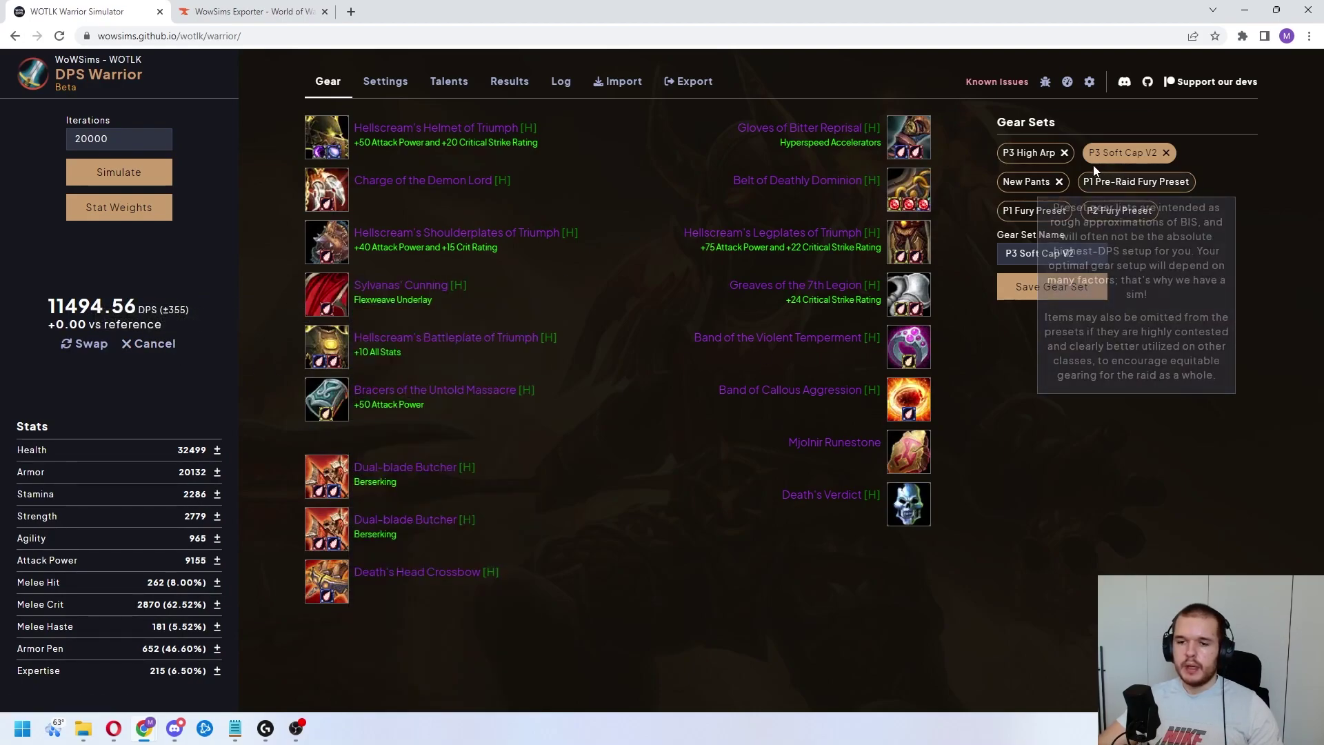
# Step: Turn on experimental features in the simulator options, then go to the Batch page
pyautogui.click(1091, 82)
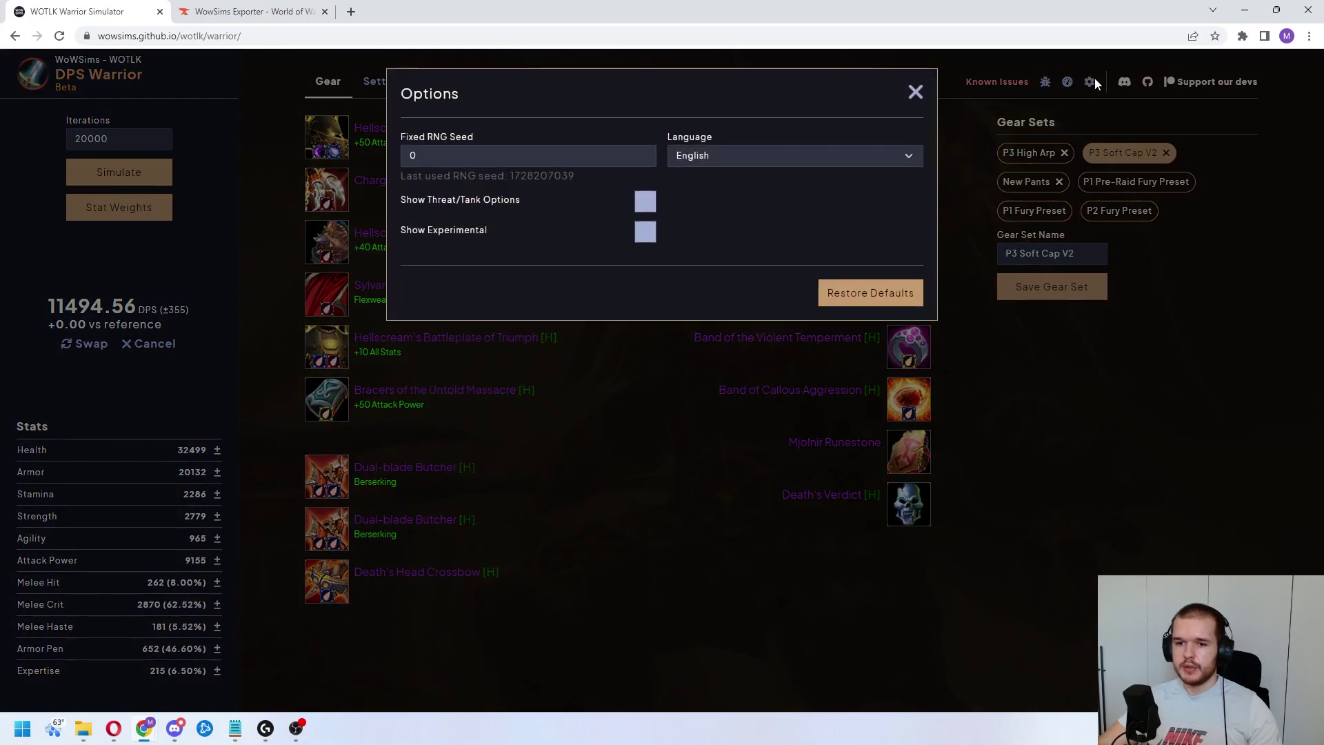
pyautogui.click(646, 232)
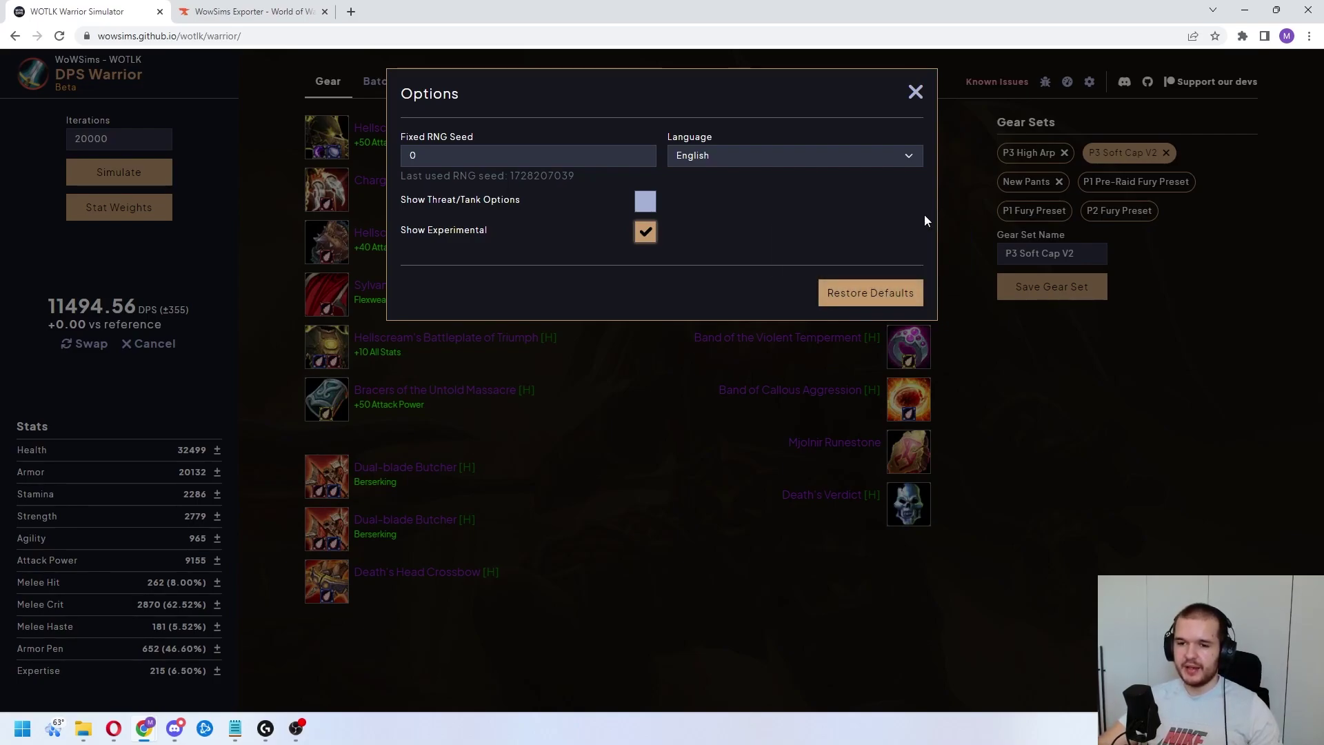
pyautogui.click(916, 92)
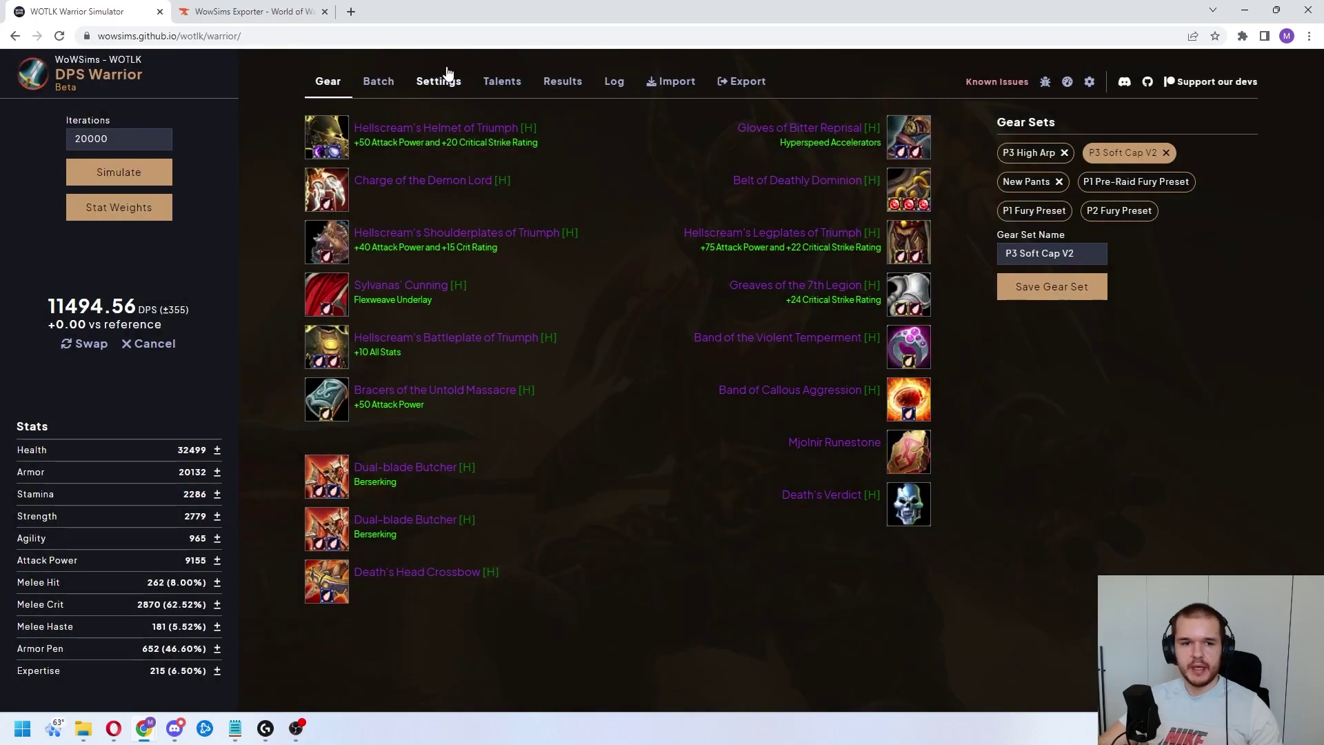
pyautogui.click(375, 91)
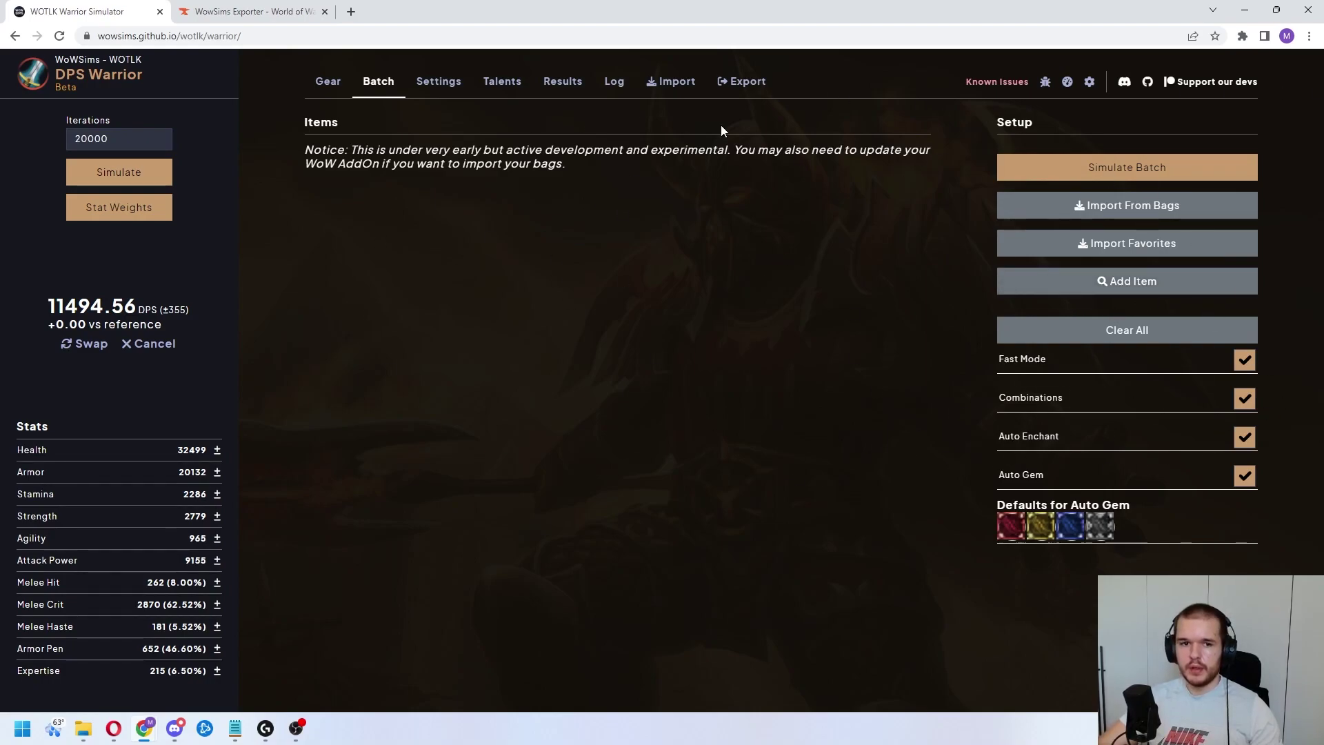
# Step: On the Settings page, try Slam as Main GCD, then set it back to Bloodthirst
pyautogui.click(441, 82)
pyautogui.scroll(-3, 796, 523)
pyautogui.scroll(-1, 796, 515)
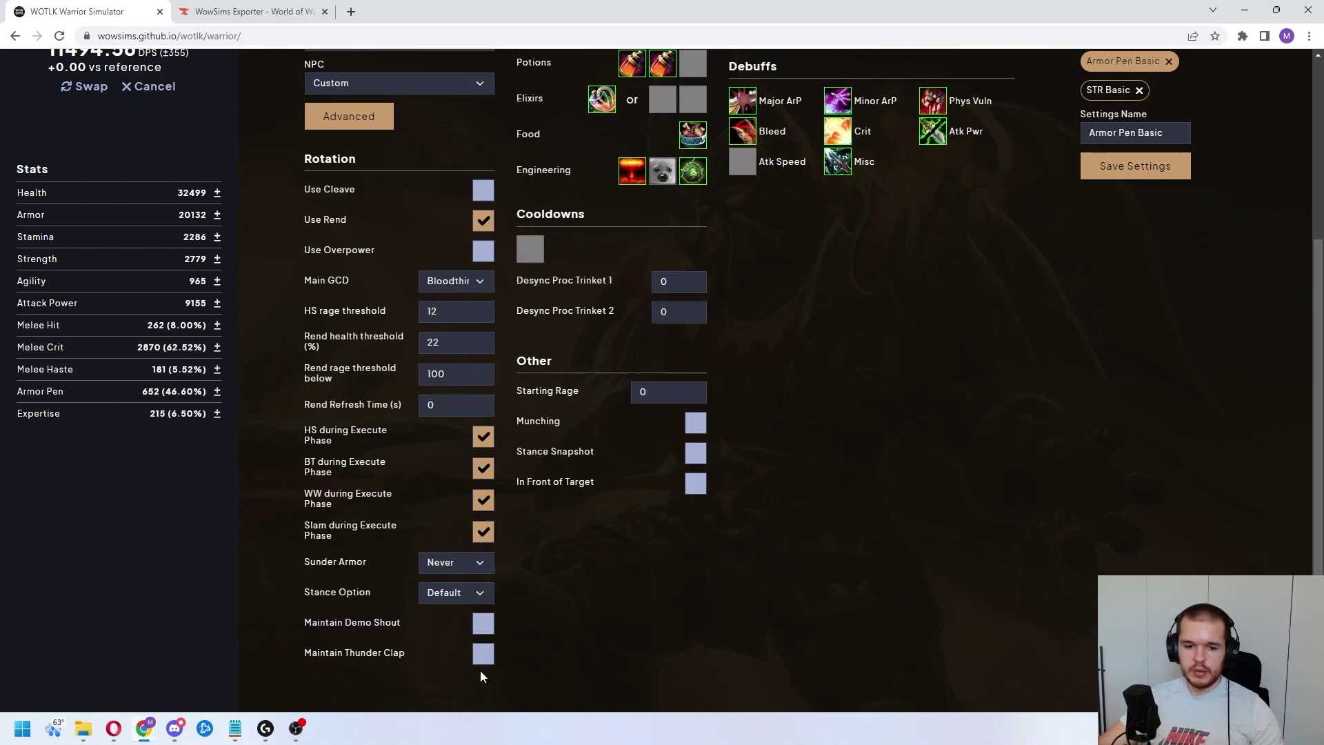
pyautogui.click(461, 285)
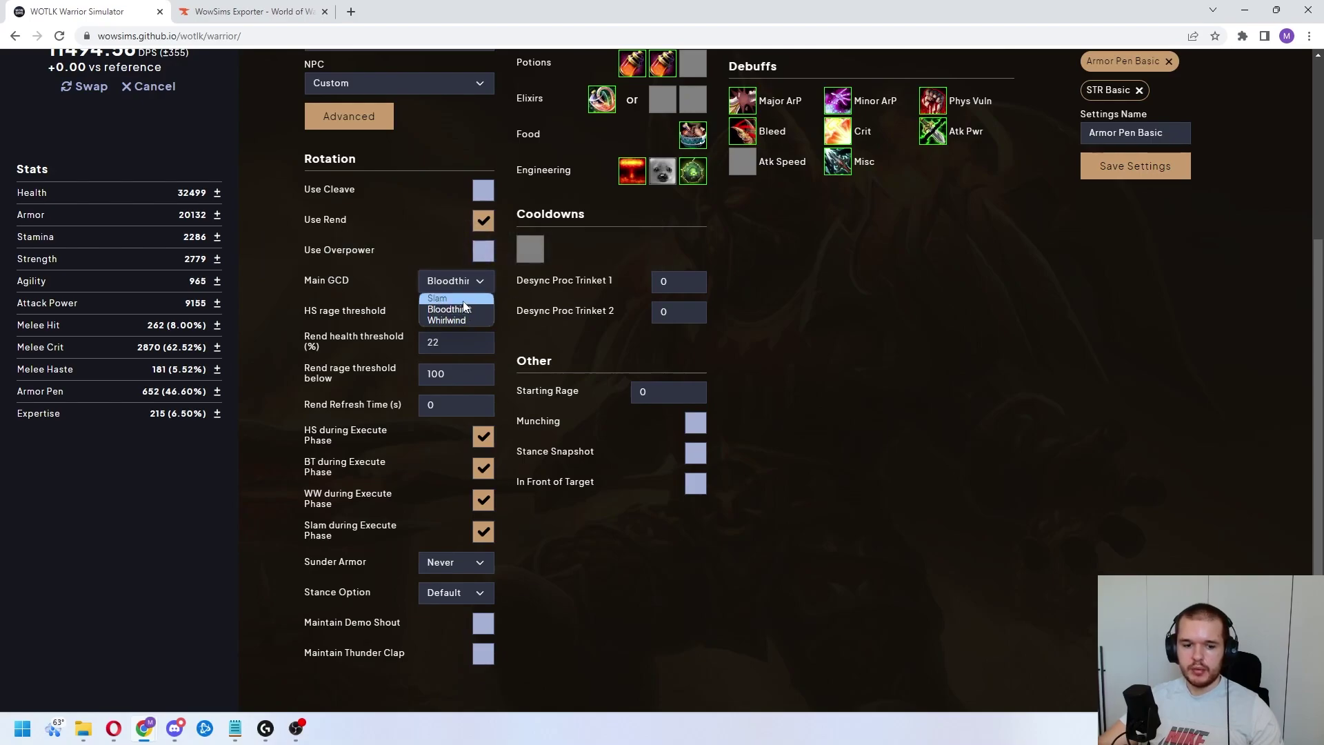
pyautogui.click(462, 299)
pyautogui.click(466, 284)
pyautogui.click(456, 309)
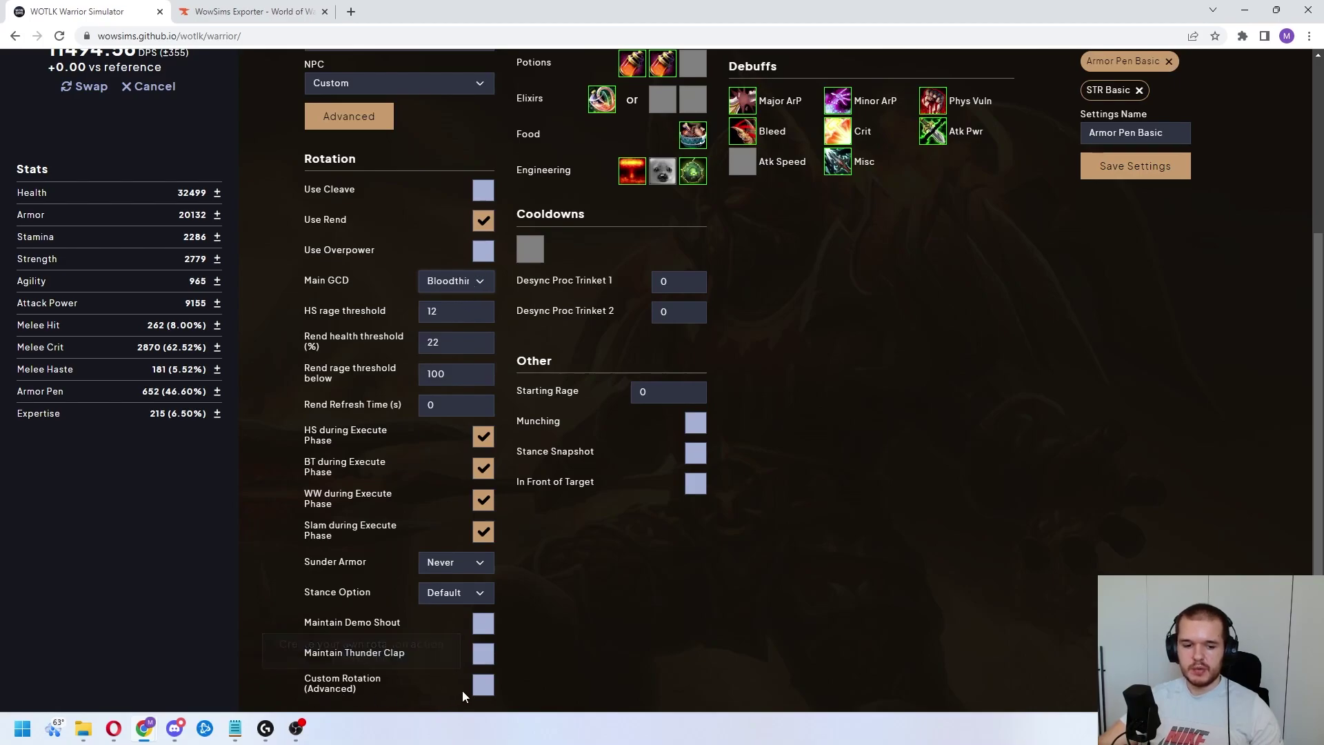
# Step: Enable Custom Rotation (Advanced) and add five Spell Priority entries
pyautogui.click(483, 685)
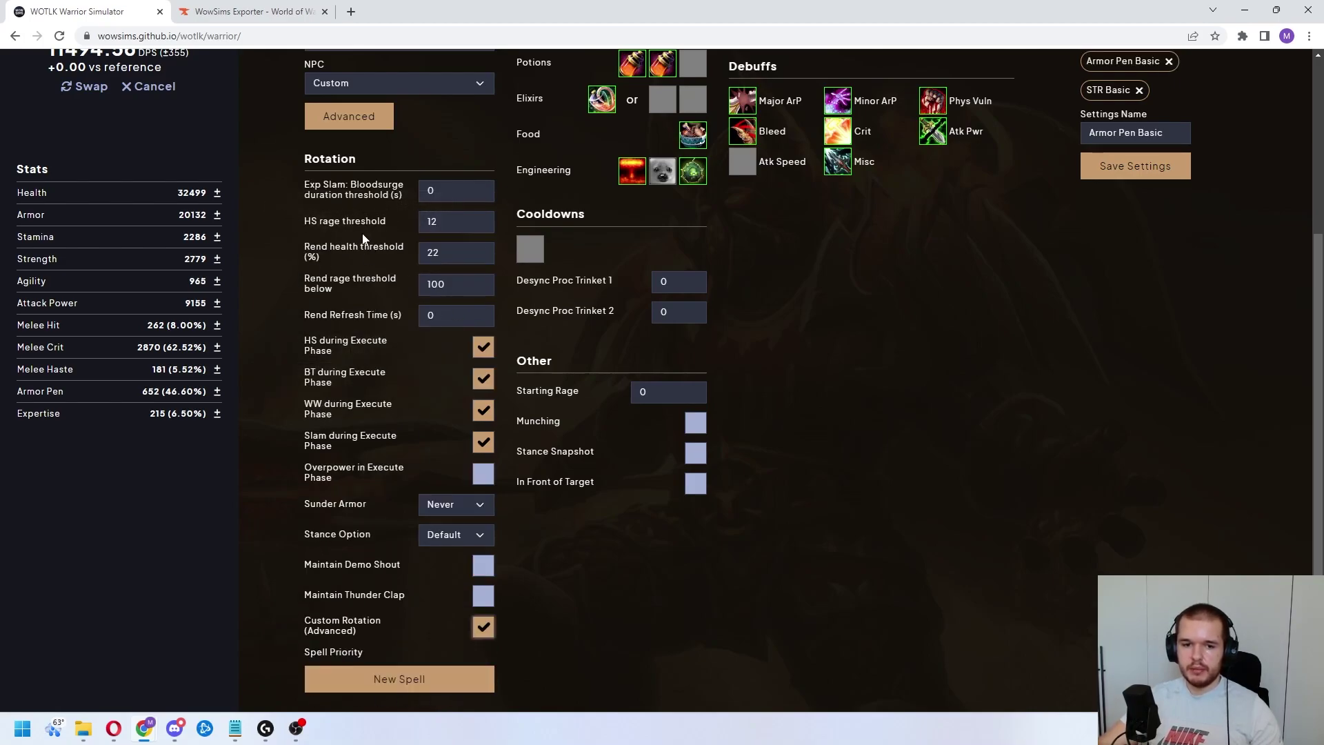
pyautogui.scroll(-1, 407, 332)
pyautogui.click(435, 652)
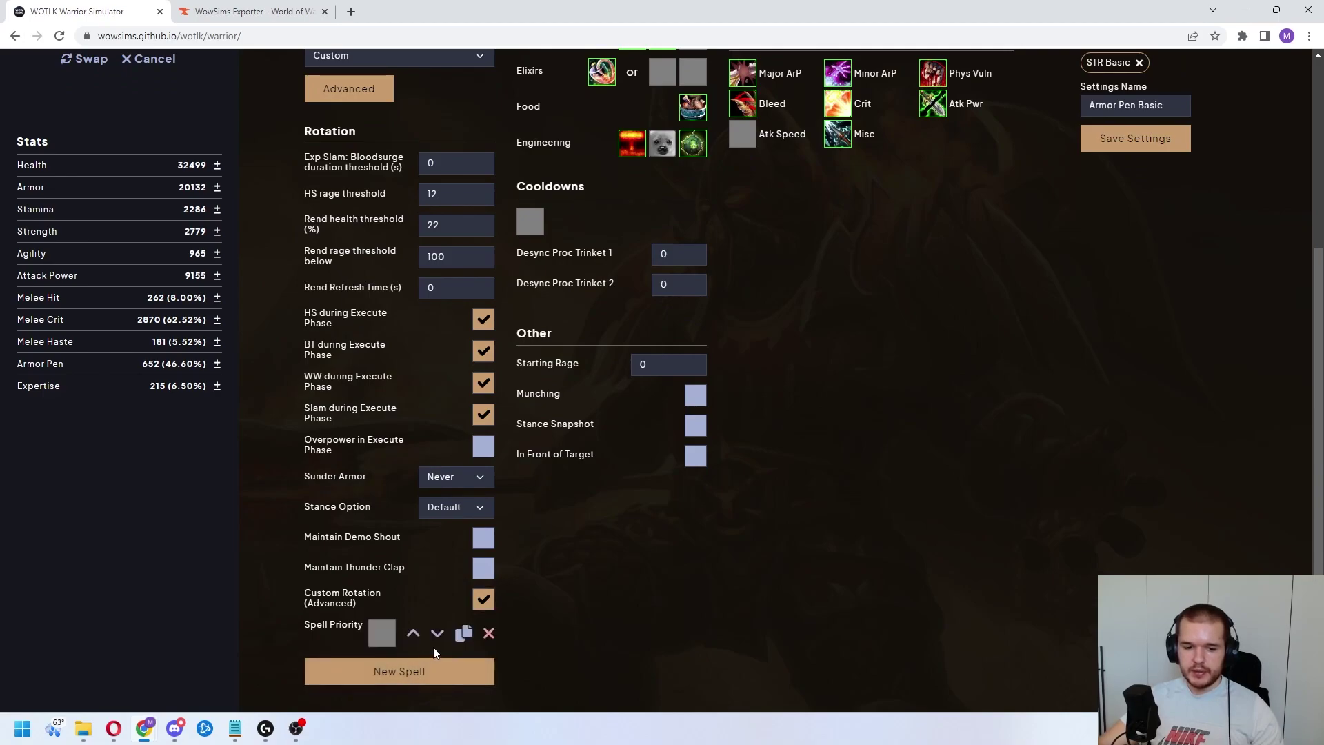
pyautogui.click(441, 645)
pyautogui.click(428, 692)
pyautogui.scroll(-1, 455, 669)
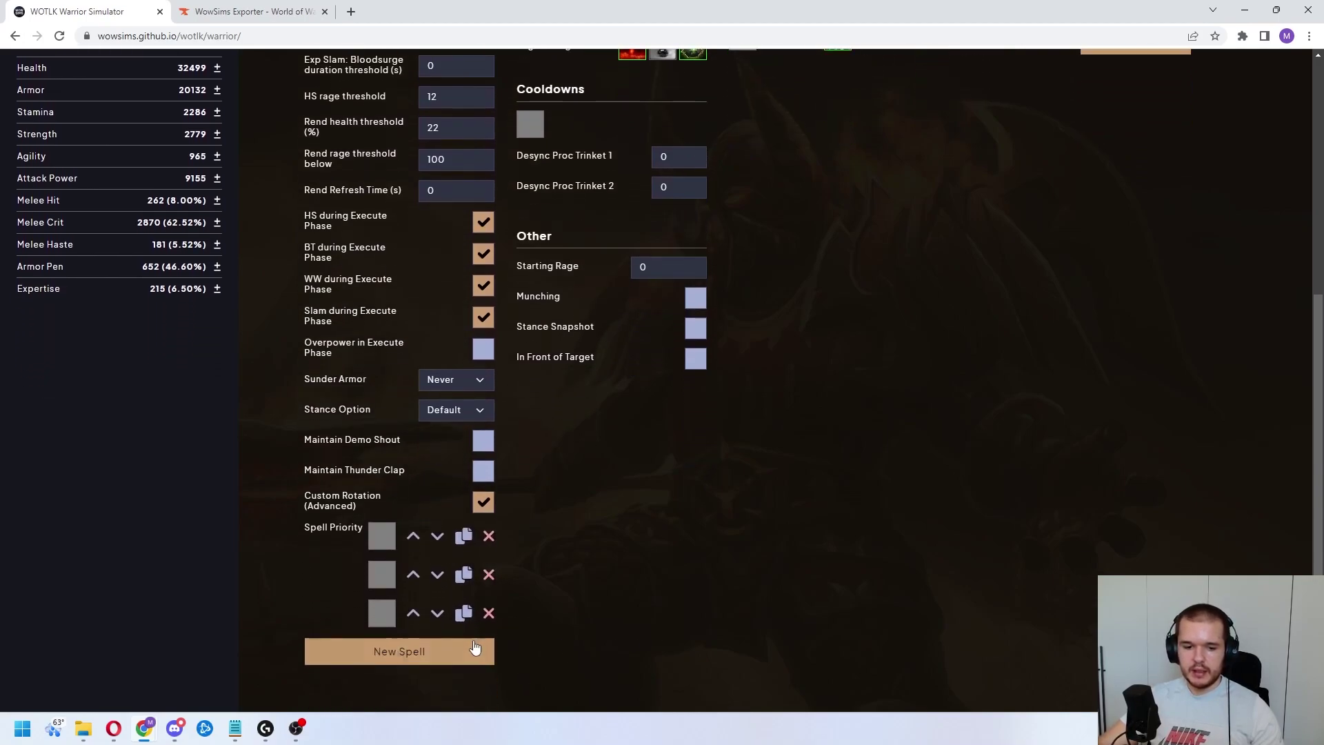
pyautogui.click(475, 647)
pyautogui.click(411, 689)
# Step: Assign a spell to each of the five priority slots, with Bloodthirst first
pyautogui.click(382, 536)
pyautogui.click(427, 576)
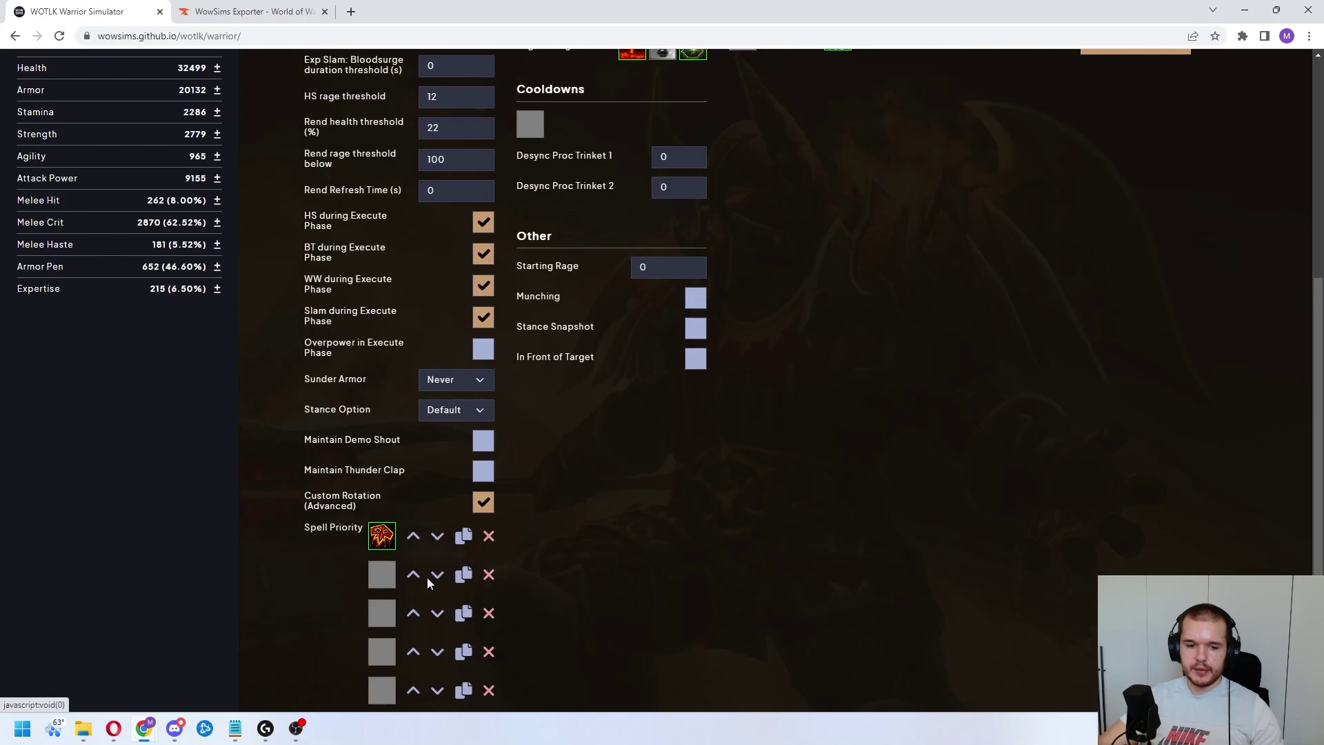
pyautogui.click(382, 575)
pyautogui.click(410, 602)
pyautogui.click(382, 613)
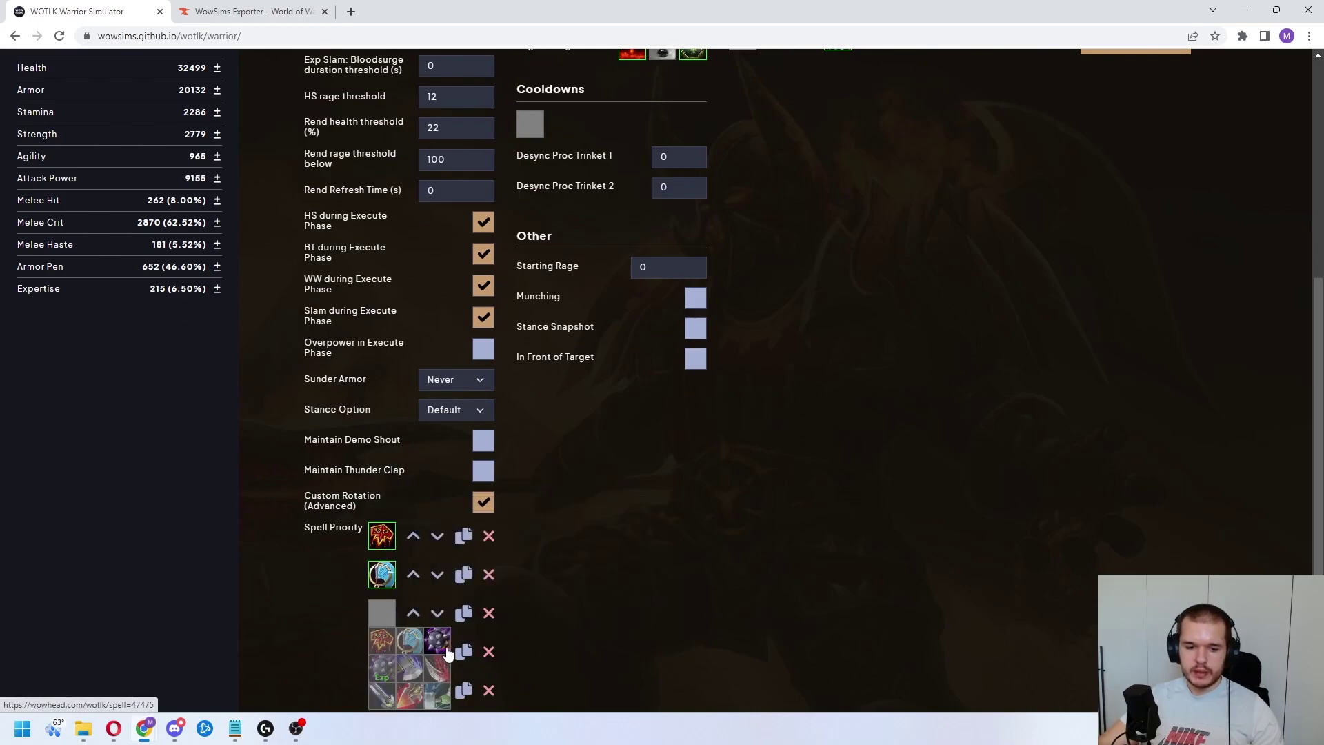
pyautogui.click(449, 652)
pyautogui.scroll(-1, 442, 627)
pyautogui.click(383, 574)
pyautogui.click(437, 629)
pyautogui.click(382, 613)
pyautogui.click(410, 696)
# Step: Recheck the first slot's spell, then try reordering the second and third spells and restore them
pyautogui.click(381, 459)
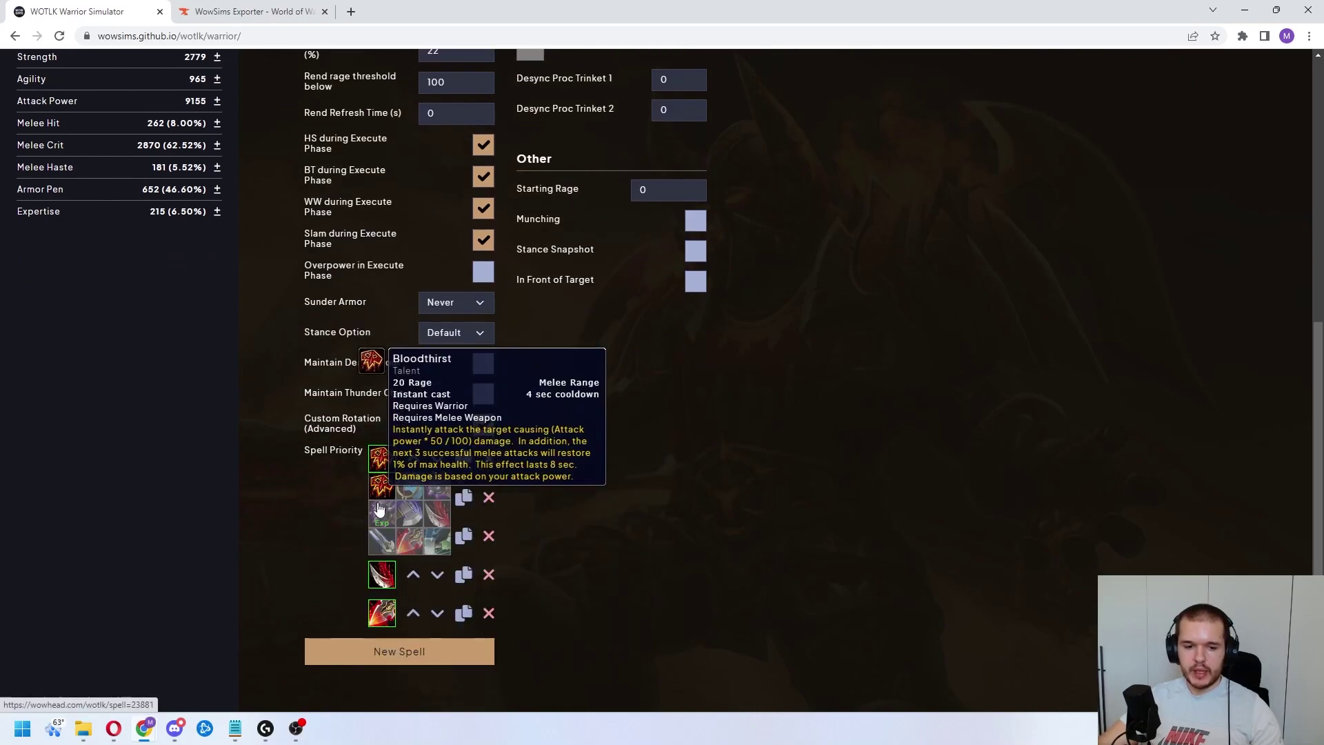
pyautogui.click(378, 509)
pyautogui.click(412, 537)
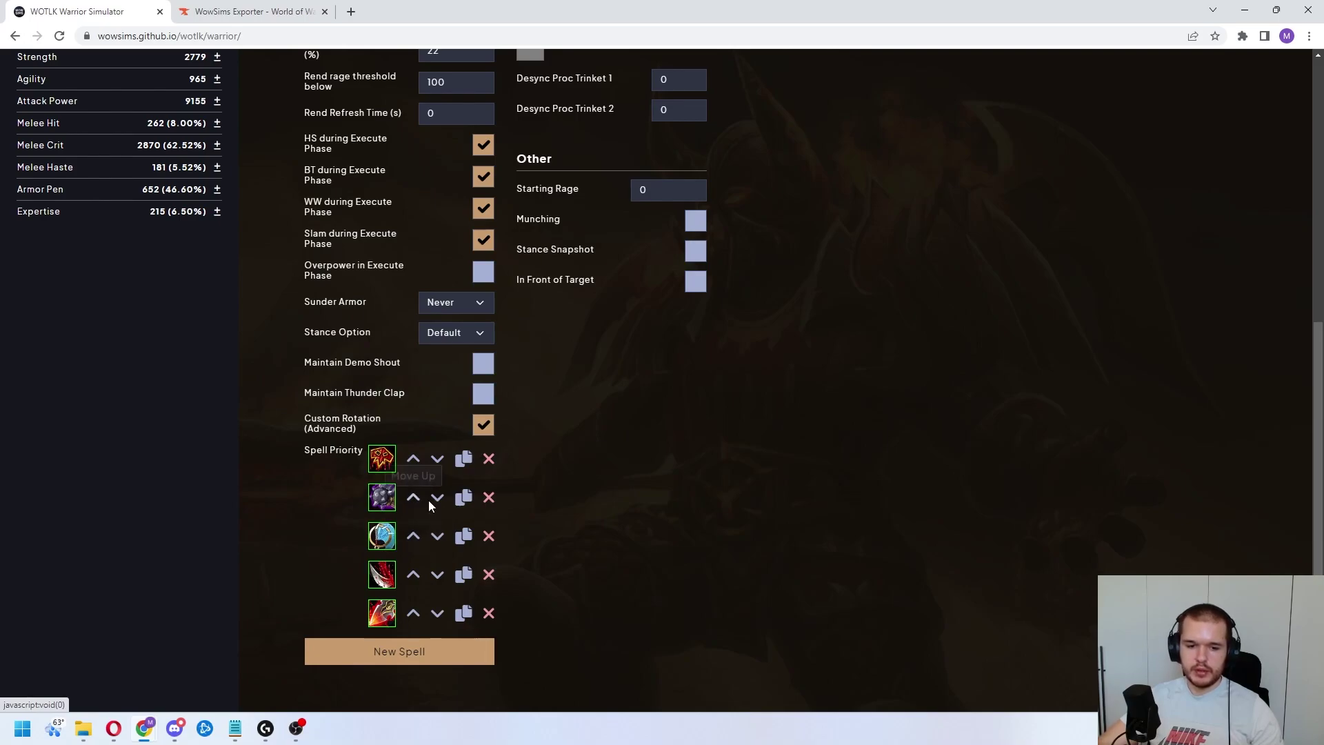
pyautogui.click(437, 497)
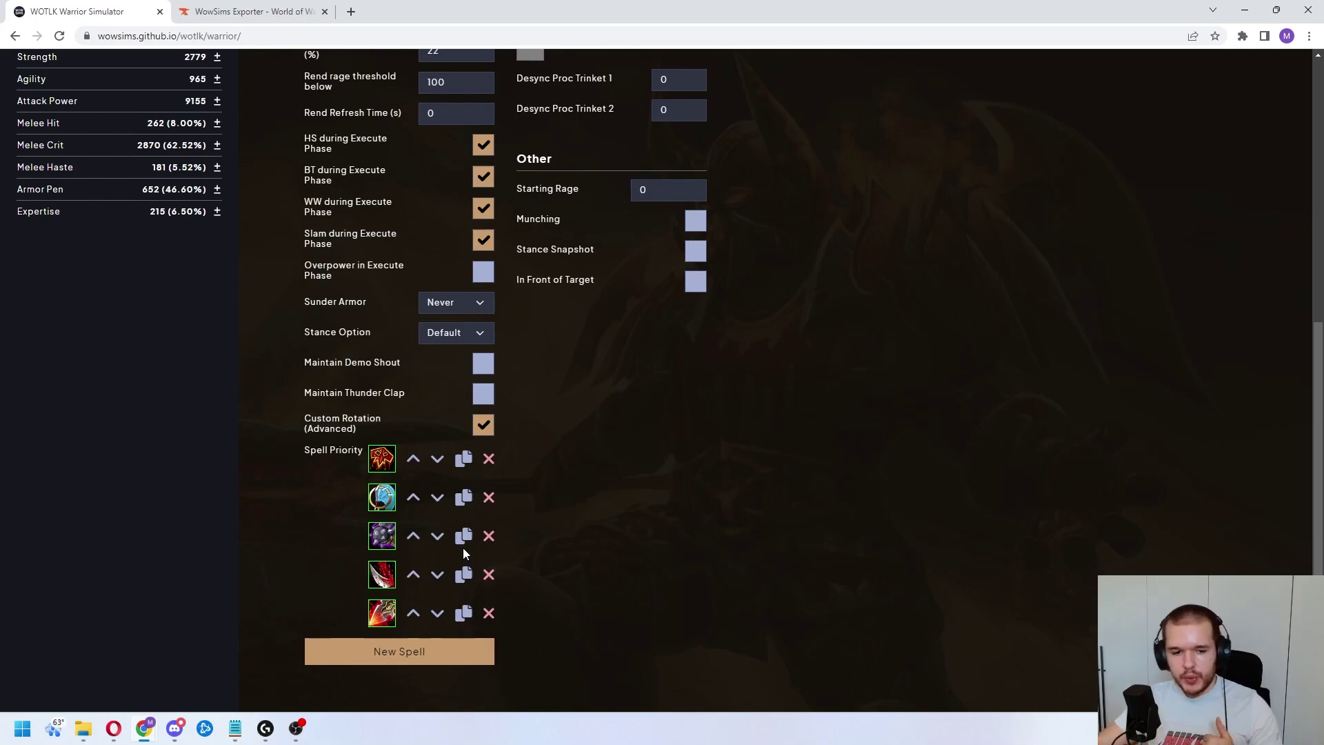
pyautogui.scroll(7, 615, 538)
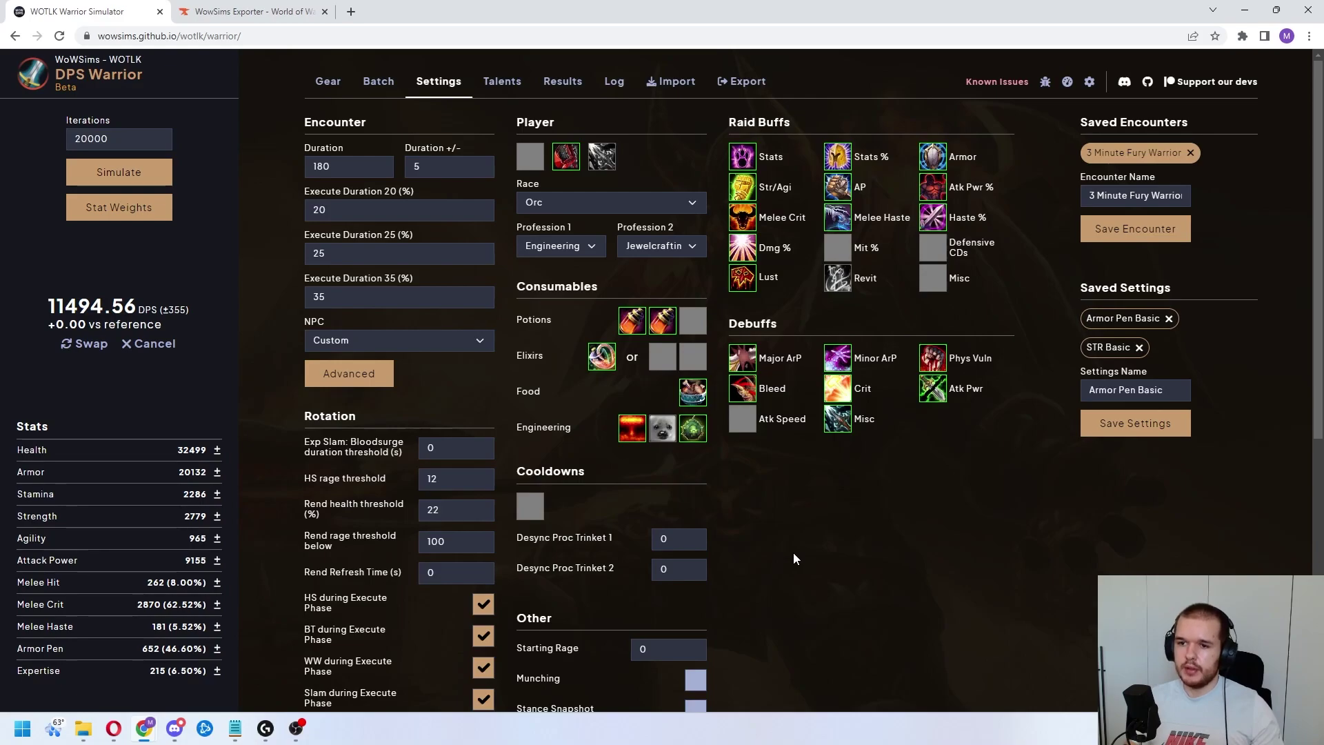
pyautogui.scroll(-7, 793, 552)
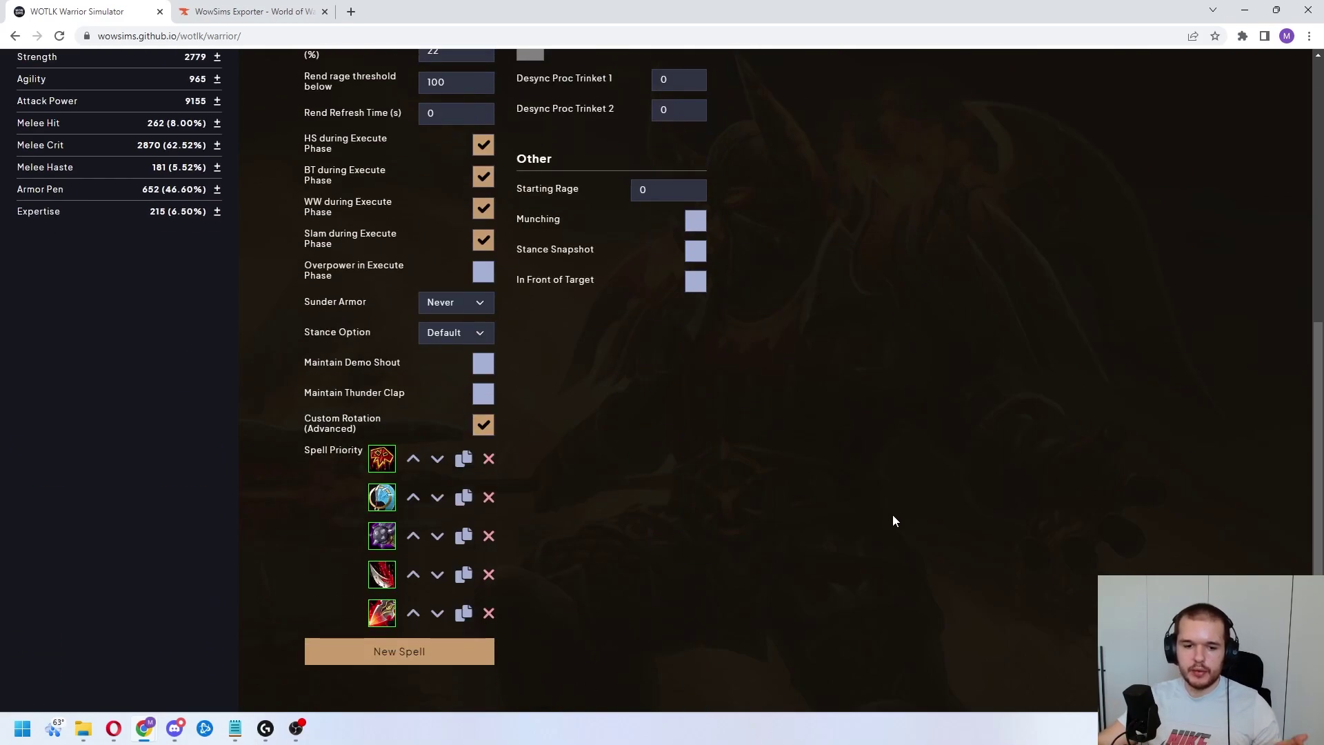
pyautogui.scroll(7, 496, 509)
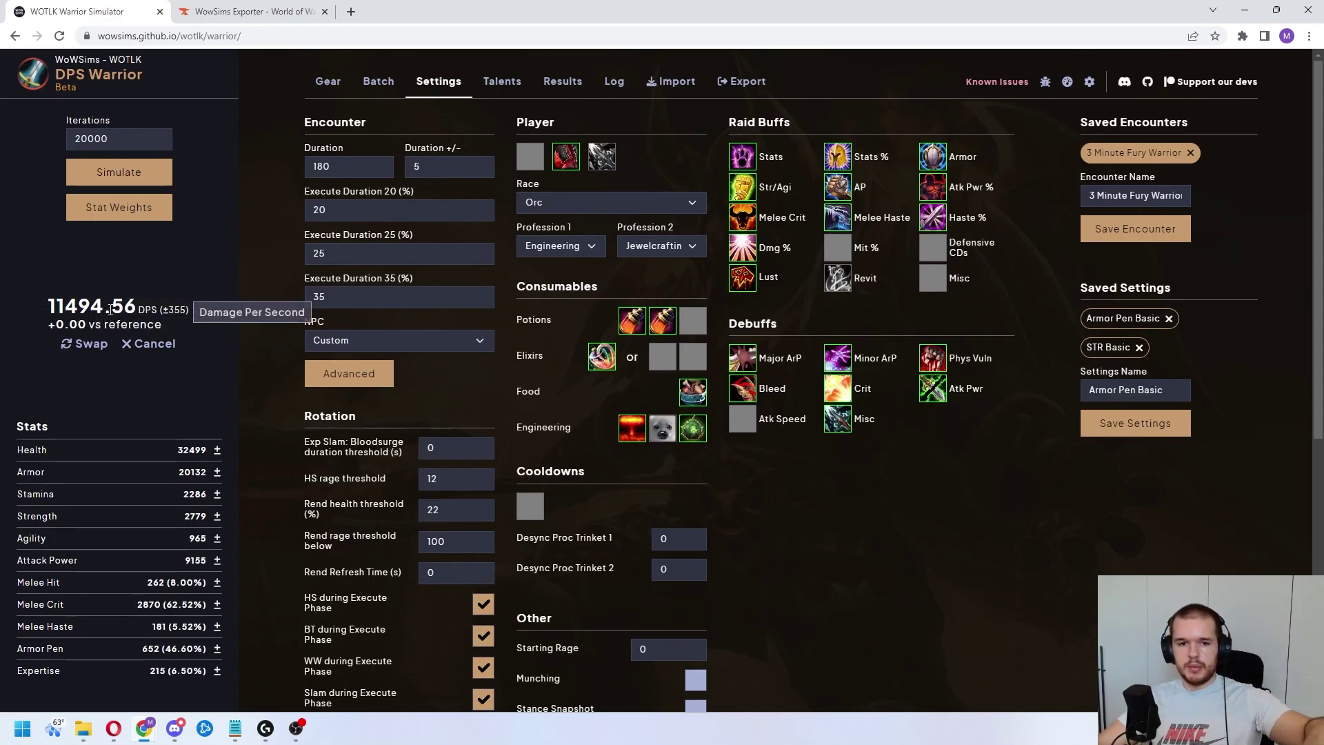
pyautogui.scroll(-7, 438, 503)
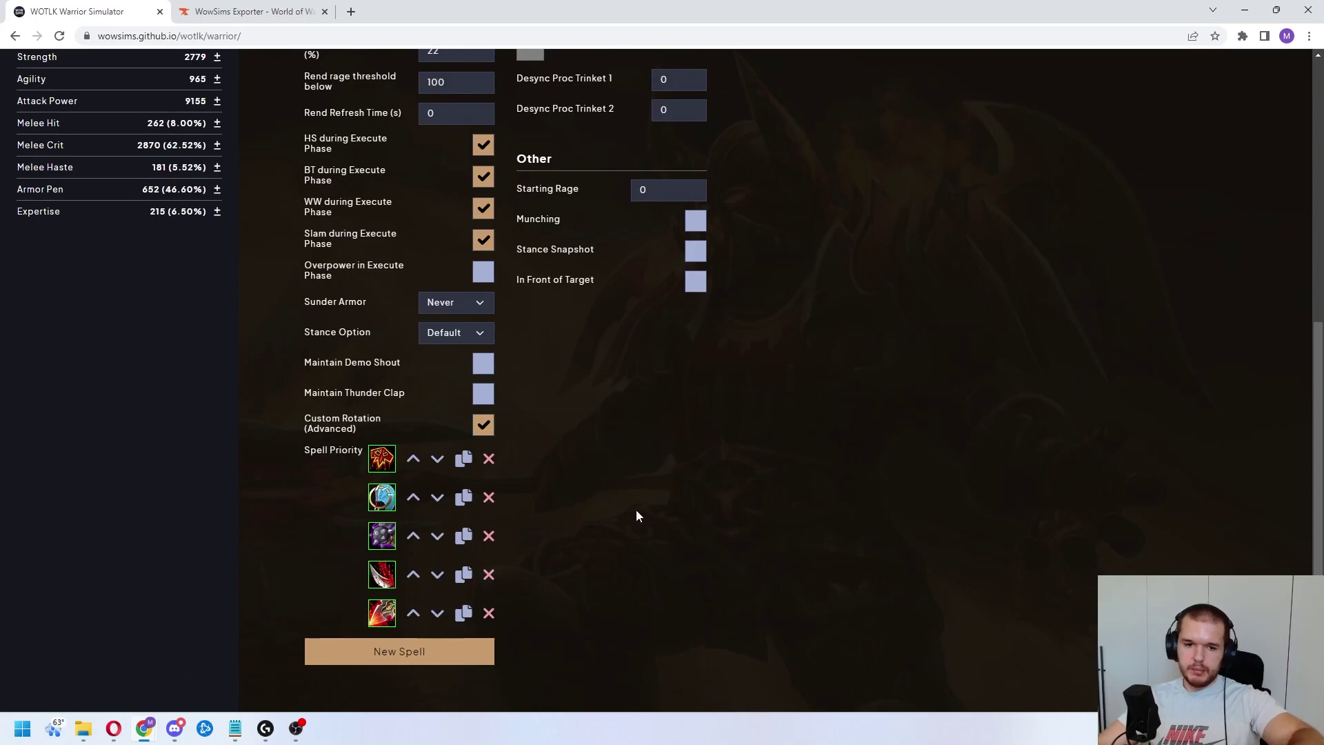
pyautogui.scroll(2, 631, 552)
pyautogui.scroll(-2, 626, 603)
pyautogui.scroll(3, 759, 556)
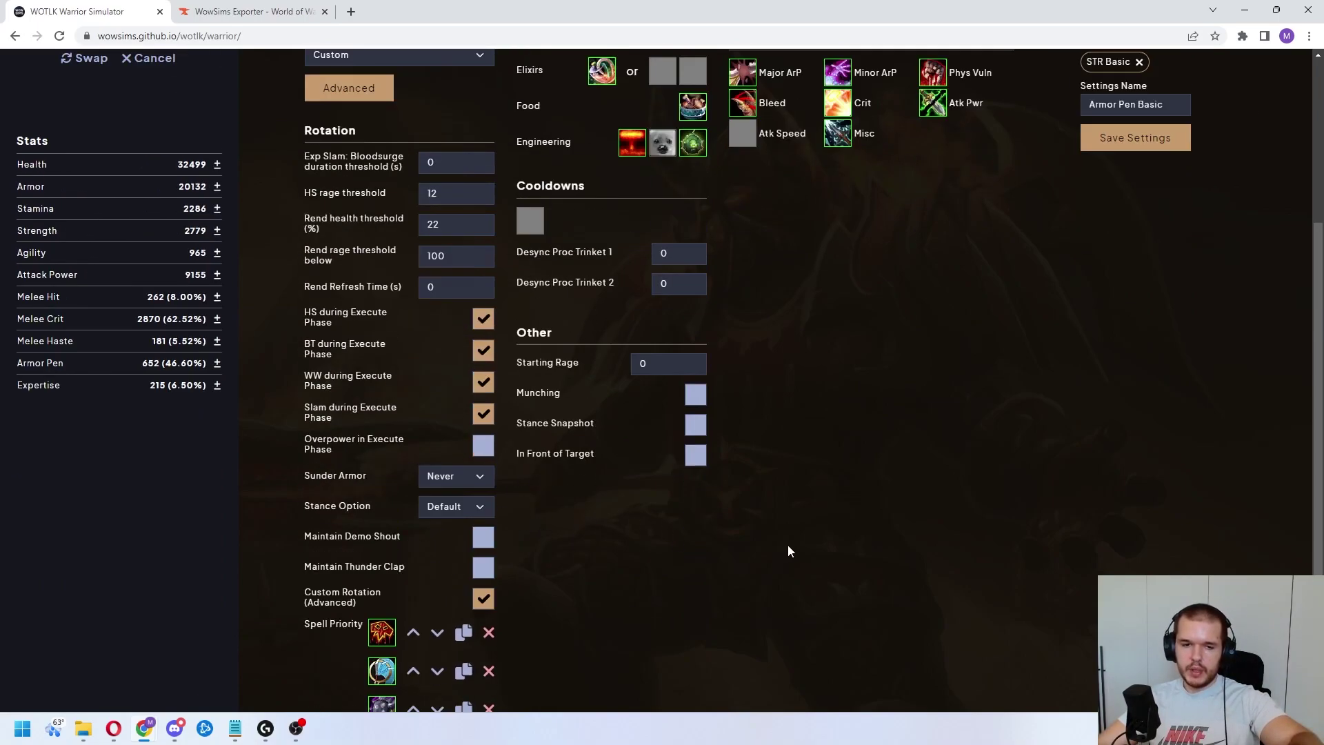
pyautogui.scroll(4, 789, 550)
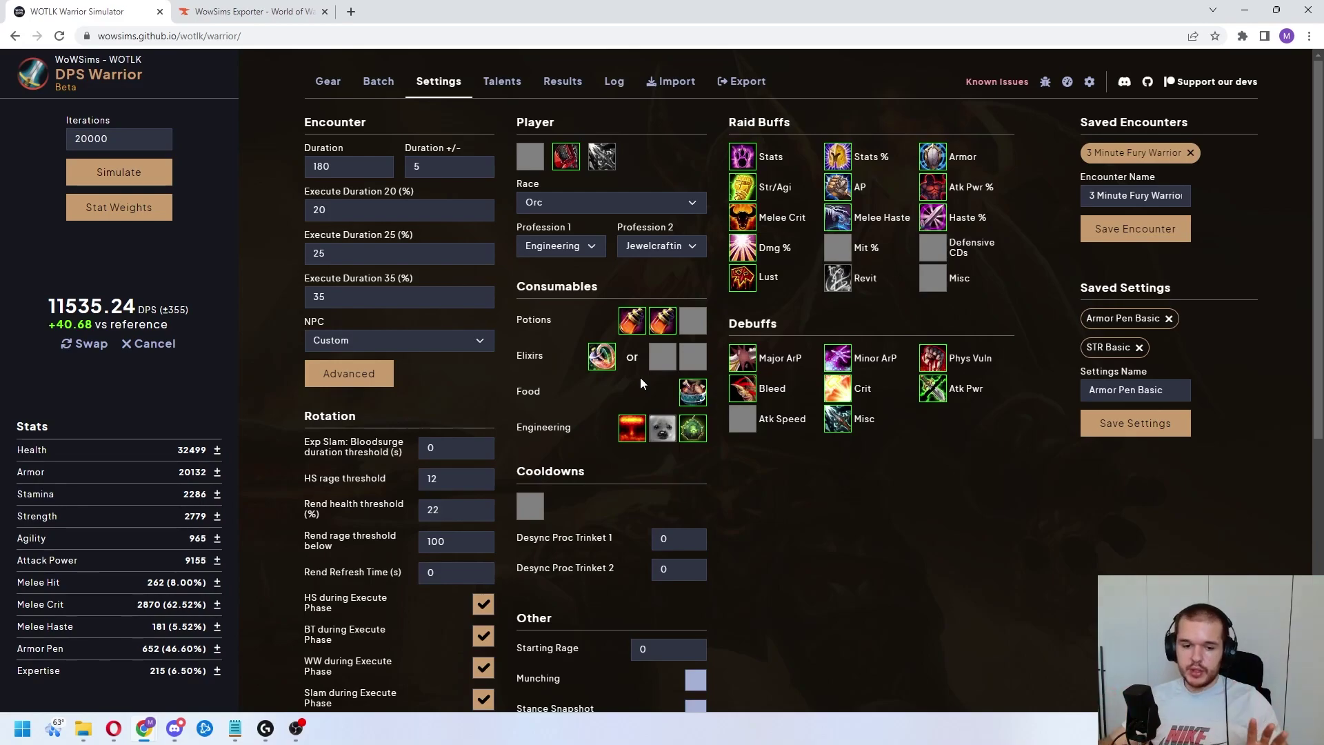
# Step: Scroll through the Settings page to review the custom rotation after the 11535.24 DPS rerun
pyautogui.scroll(-3, 850, 529)
pyautogui.scroll(-4, 851, 529)
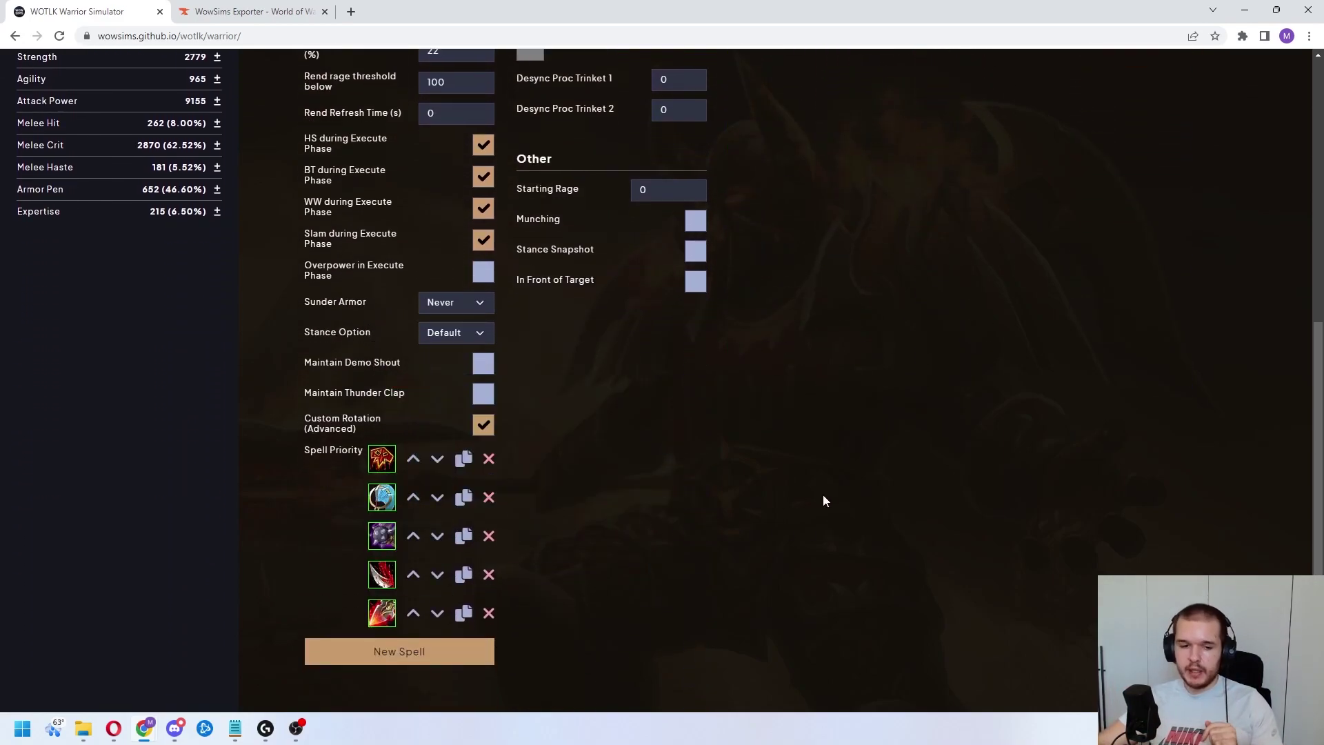
pyautogui.scroll(7, 822, 501)
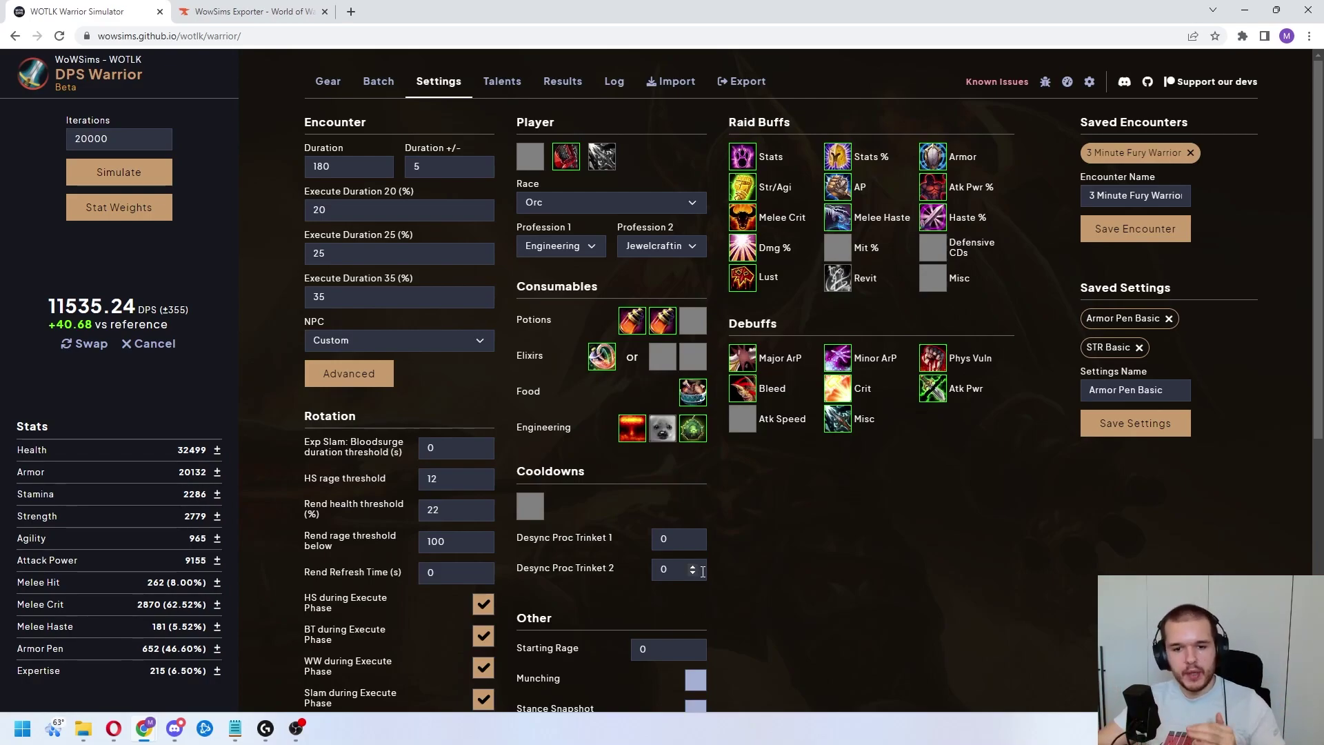
pyautogui.scroll(-5, 792, 511)
pyautogui.scroll(-2, 793, 514)
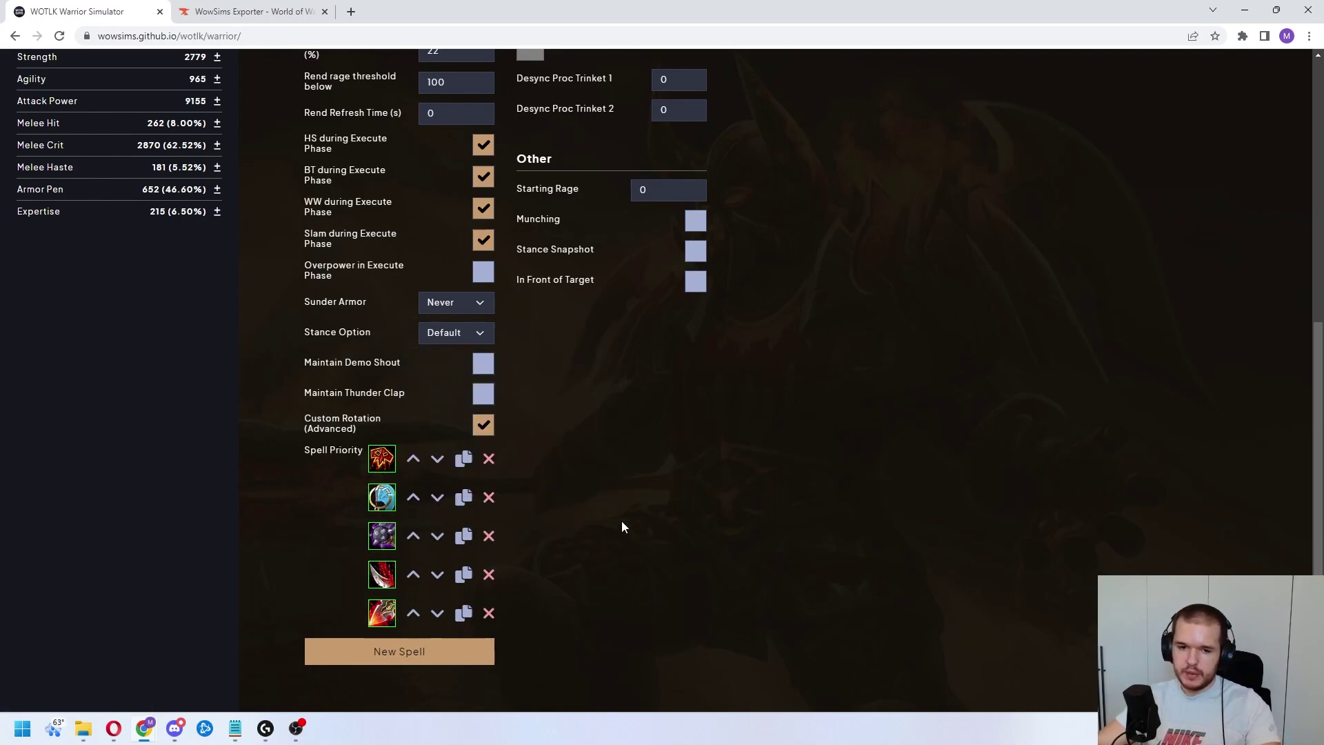
pyautogui.scroll(7, 622, 522)
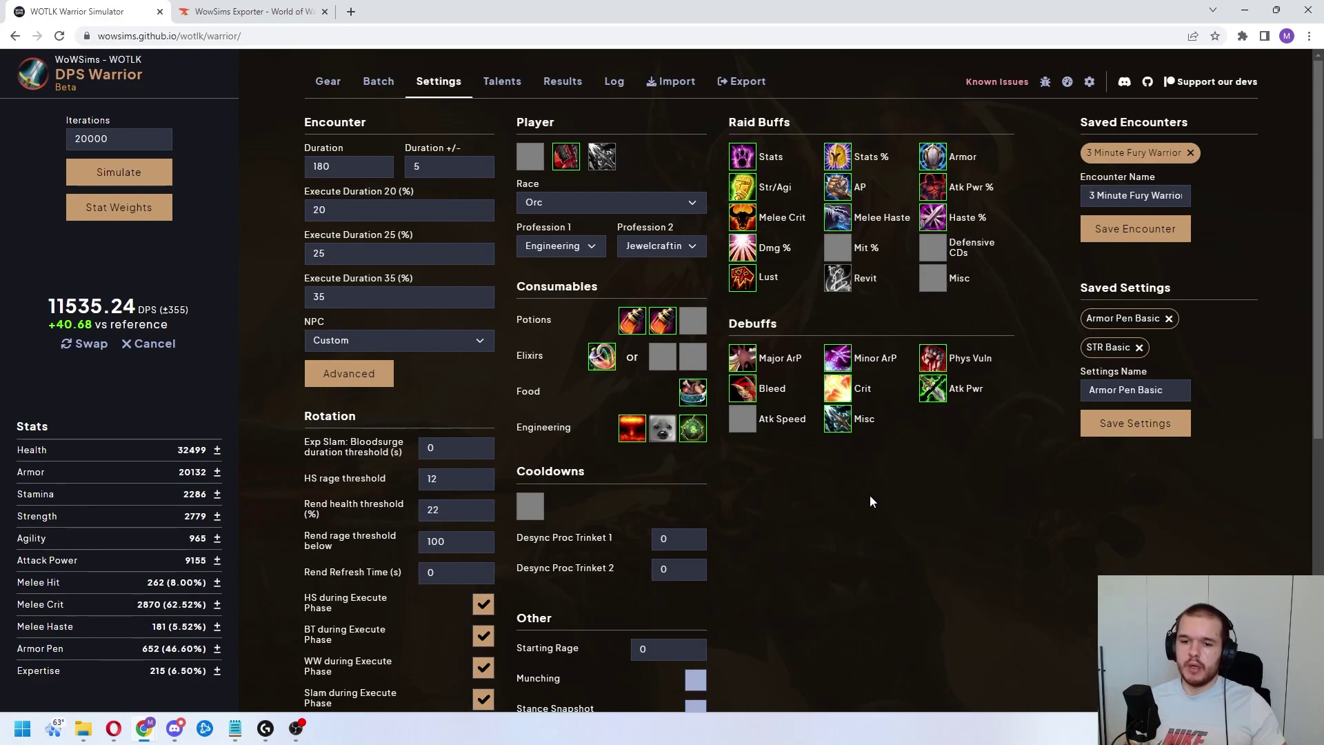
pyautogui.scroll(-7, 869, 482)
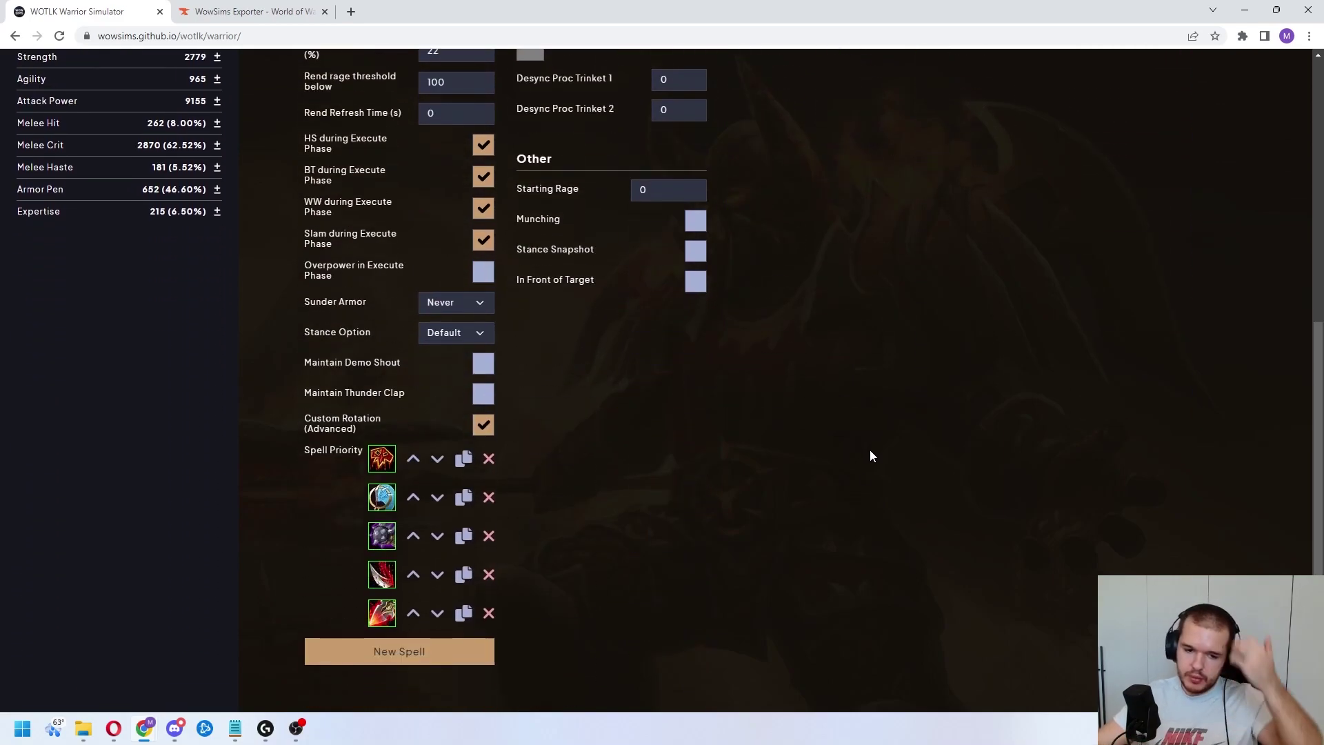
pyautogui.scroll(6, 862, 455)
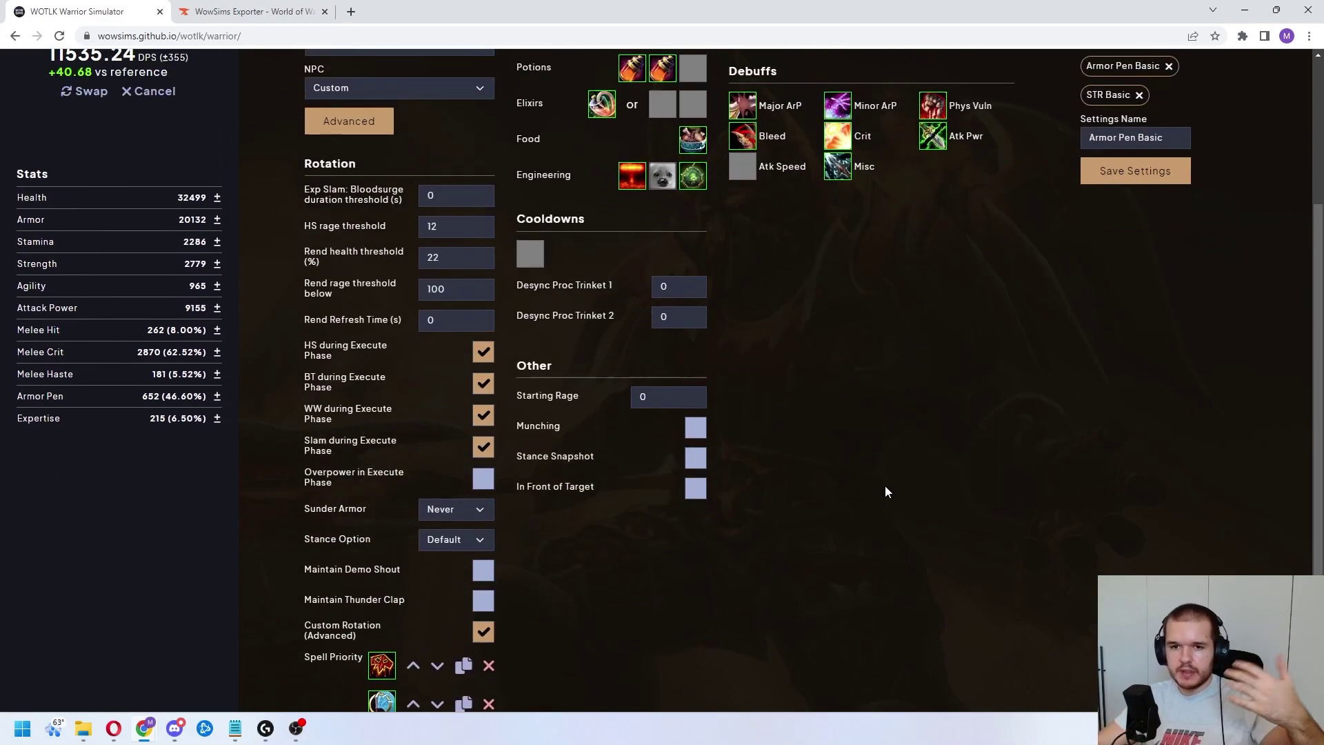
pyautogui.scroll(1, 889, 490)
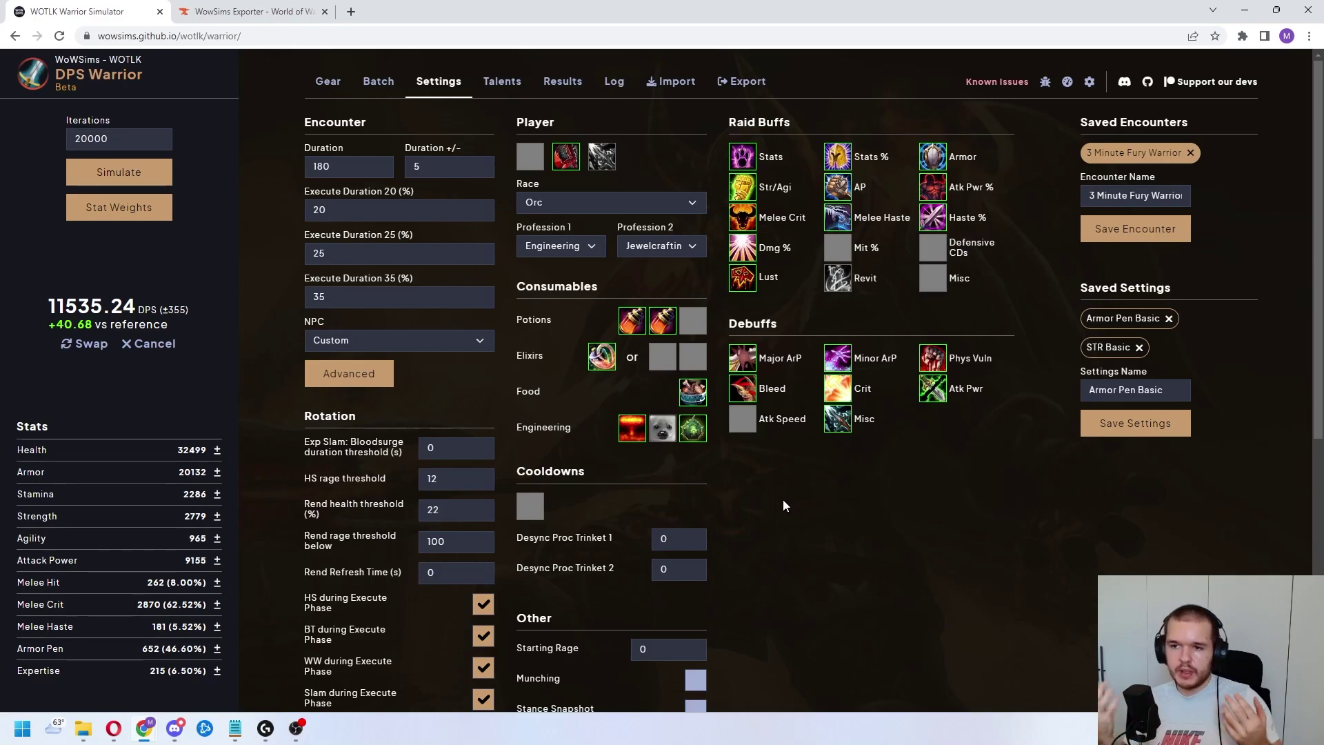
pyautogui.click(747, 80)
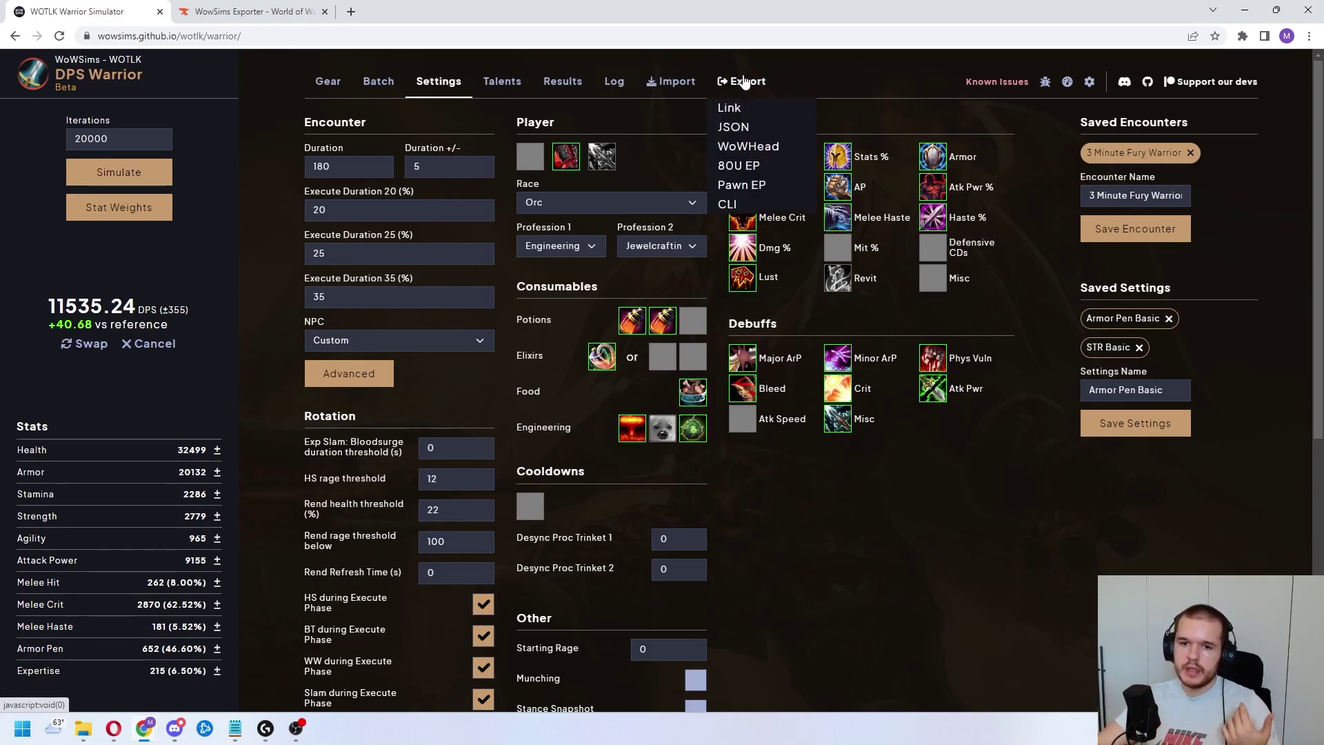
pyautogui.click(776, 126)
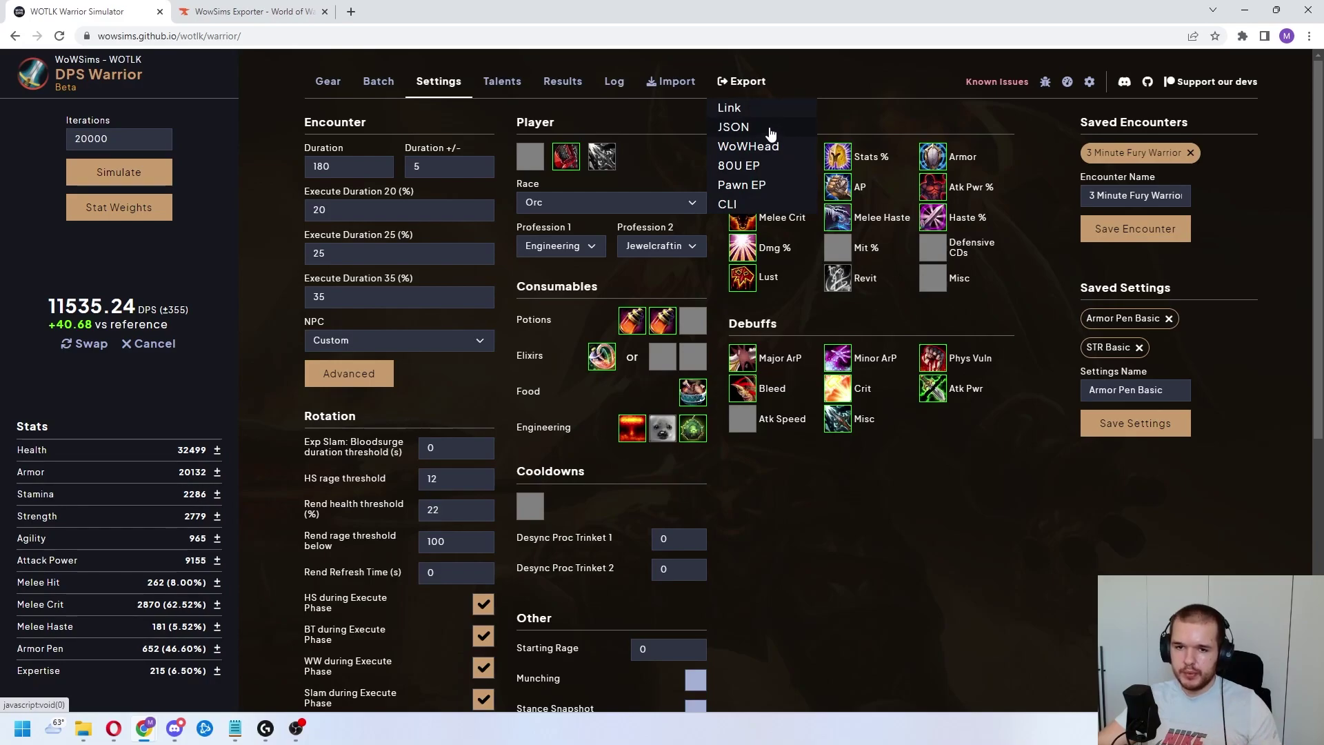
pyautogui.scroll(-8, 716, 238)
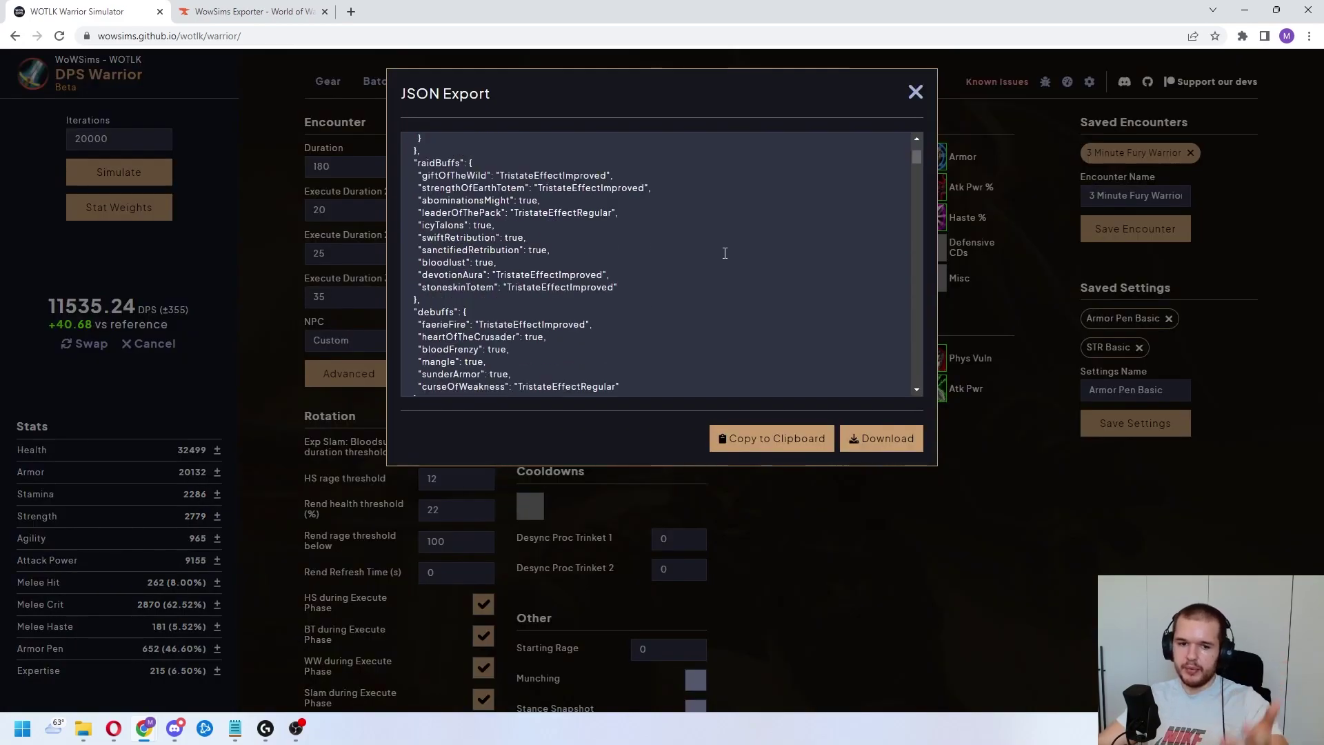
pyautogui.scroll(10, 756, 237)
pyautogui.click(870, 443)
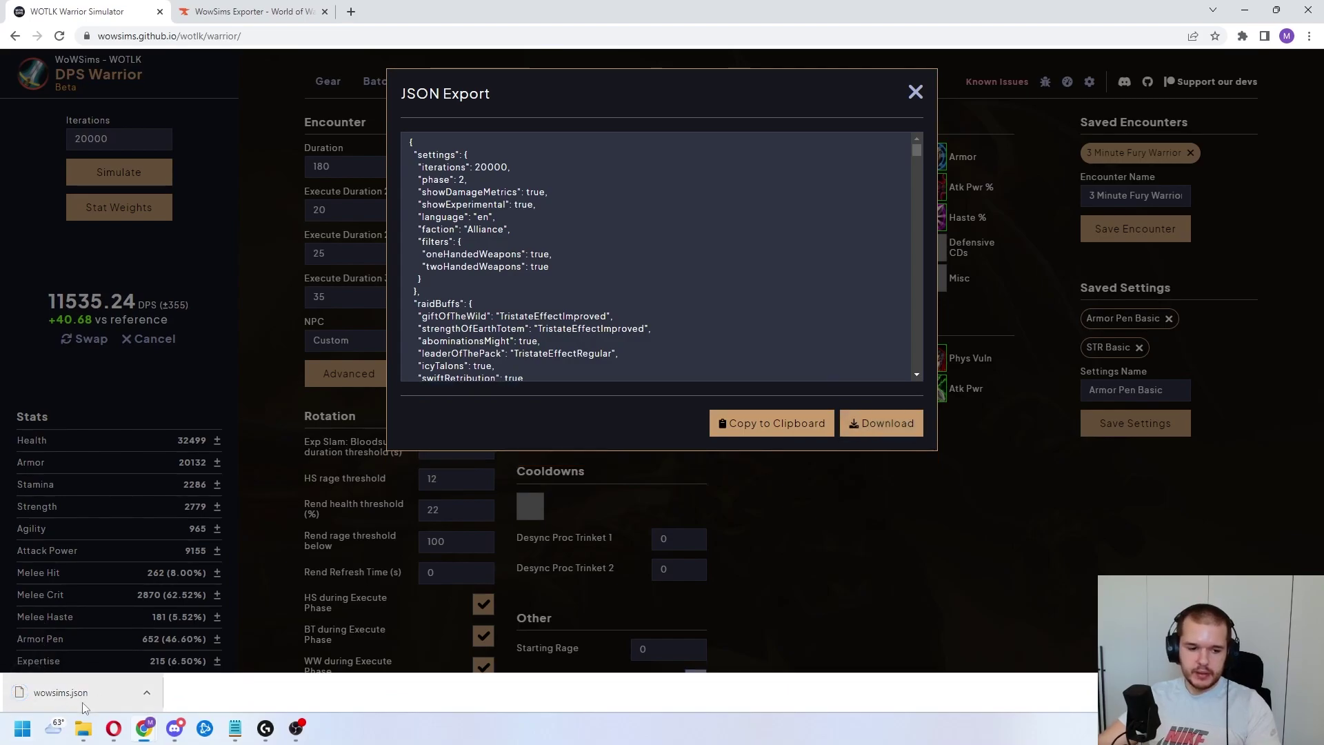
pyautogui.click(916, 92)
pyautogui.click(664, 93)
pyautogui.click(669, 107)
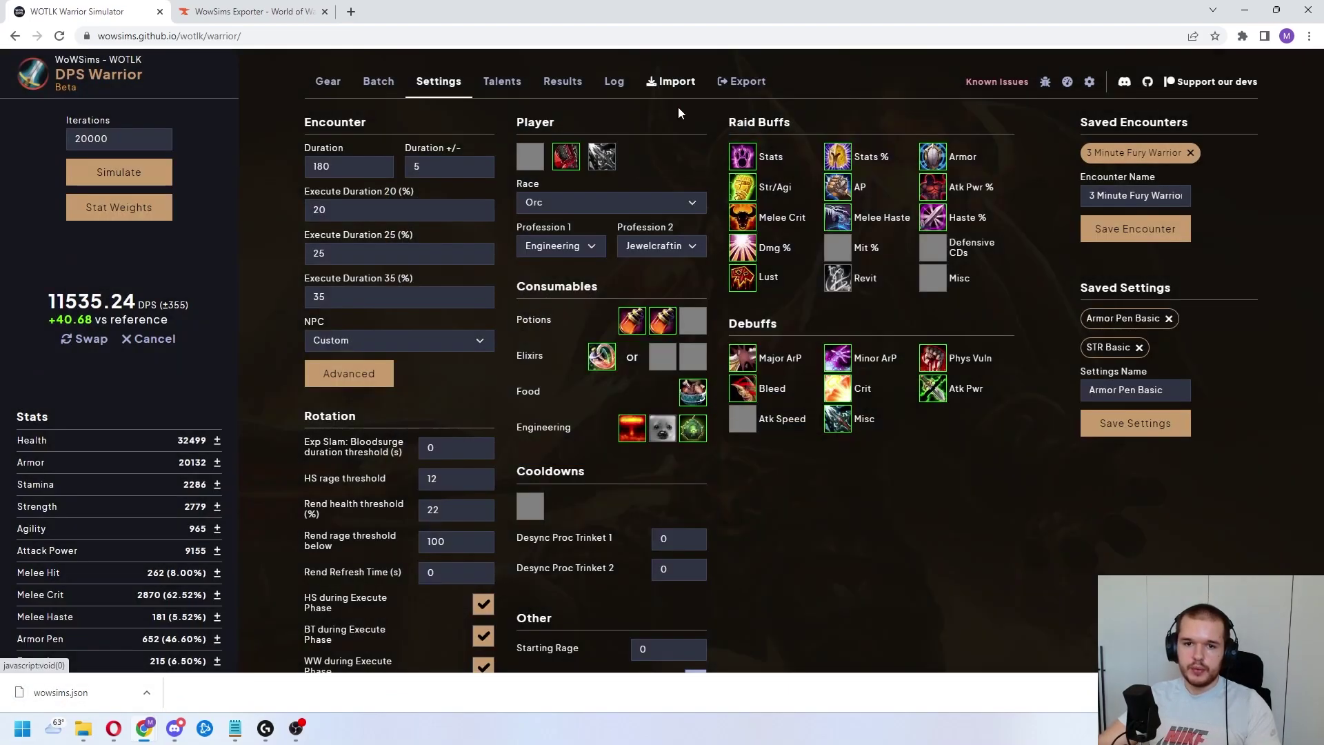
pyautogui.click(821, 468)
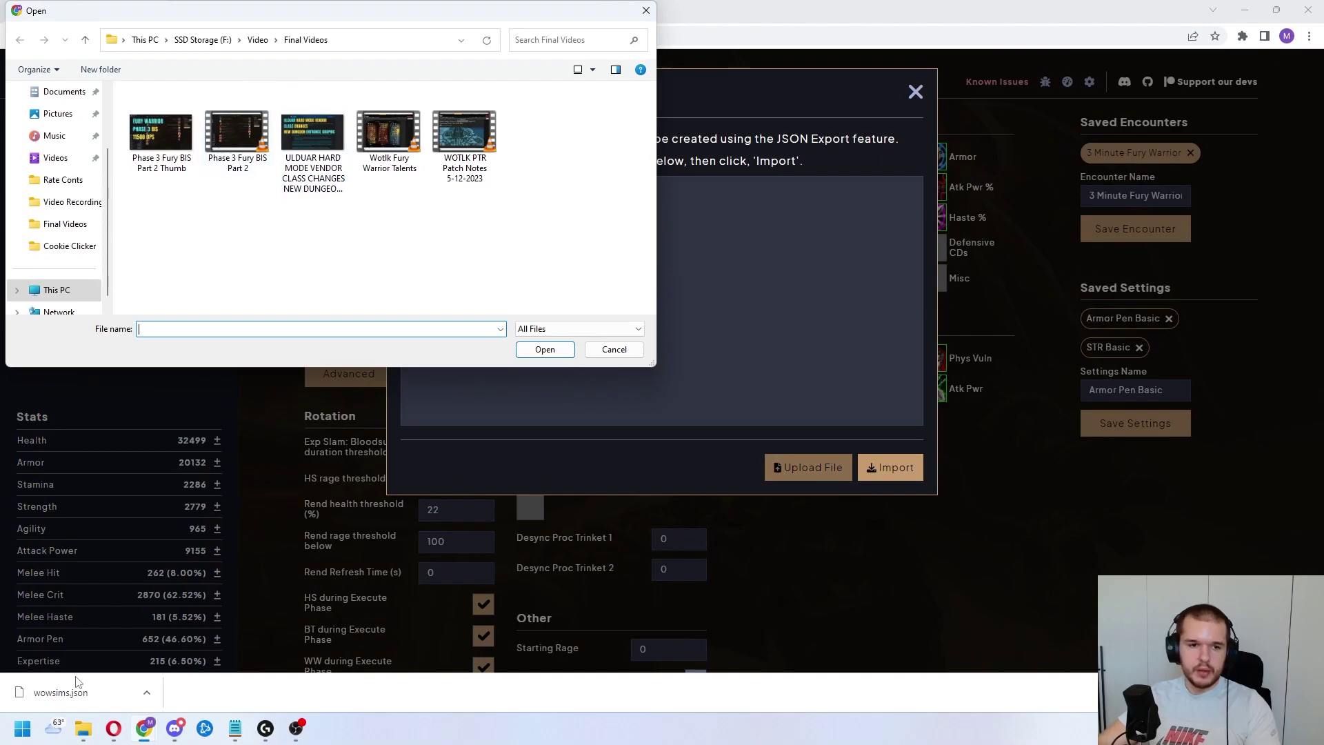
pyautogui.click(614, 350)
pyautogui.moveTo(69, 693); pyautogui.dragTo(669, 486)
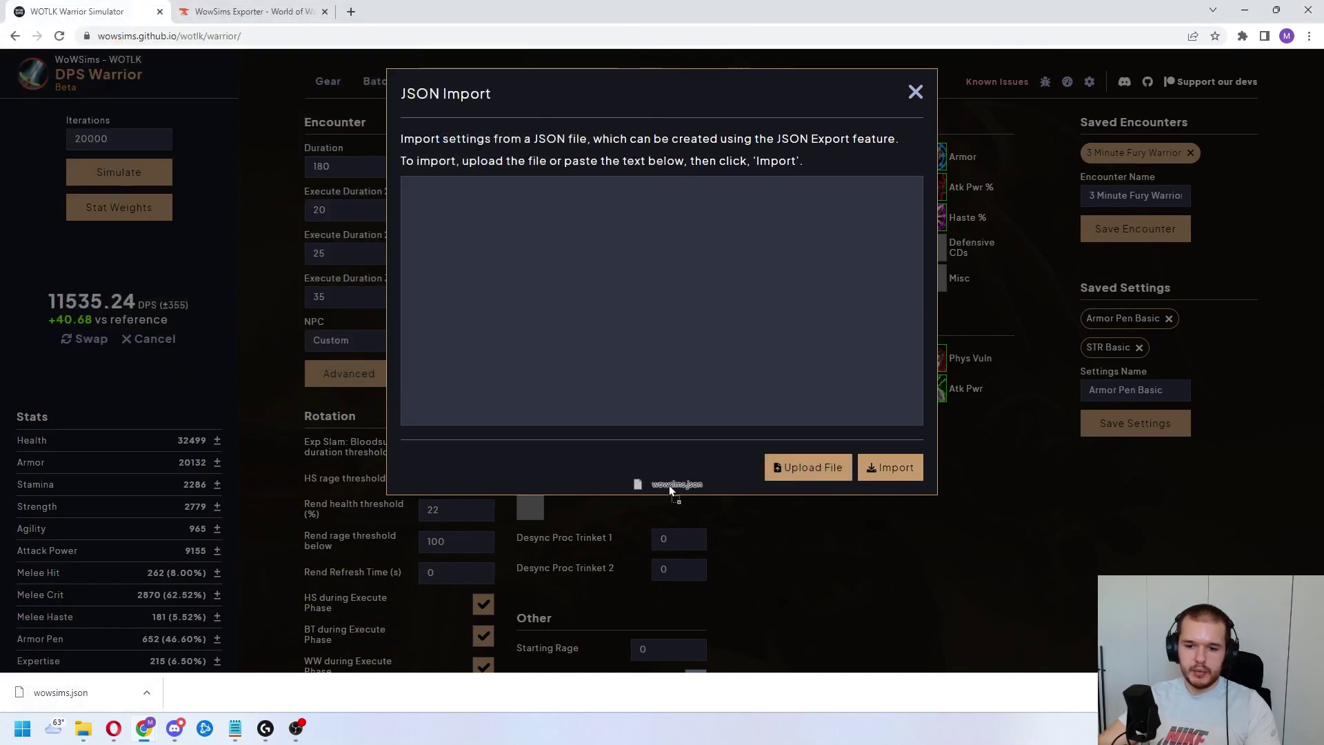
pyautogui.click(916, 93)
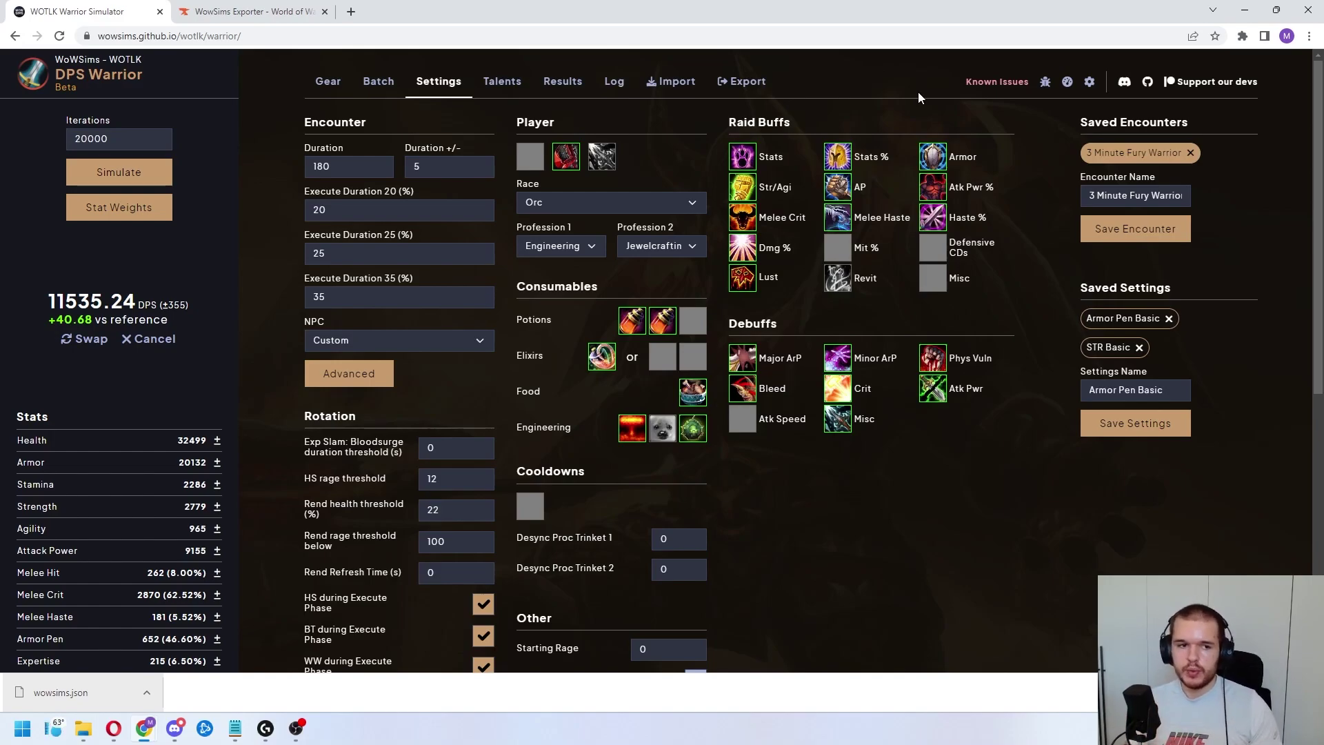
# Step: Open the stat weights calculator and close it again
pyautogui.click(132, 209)
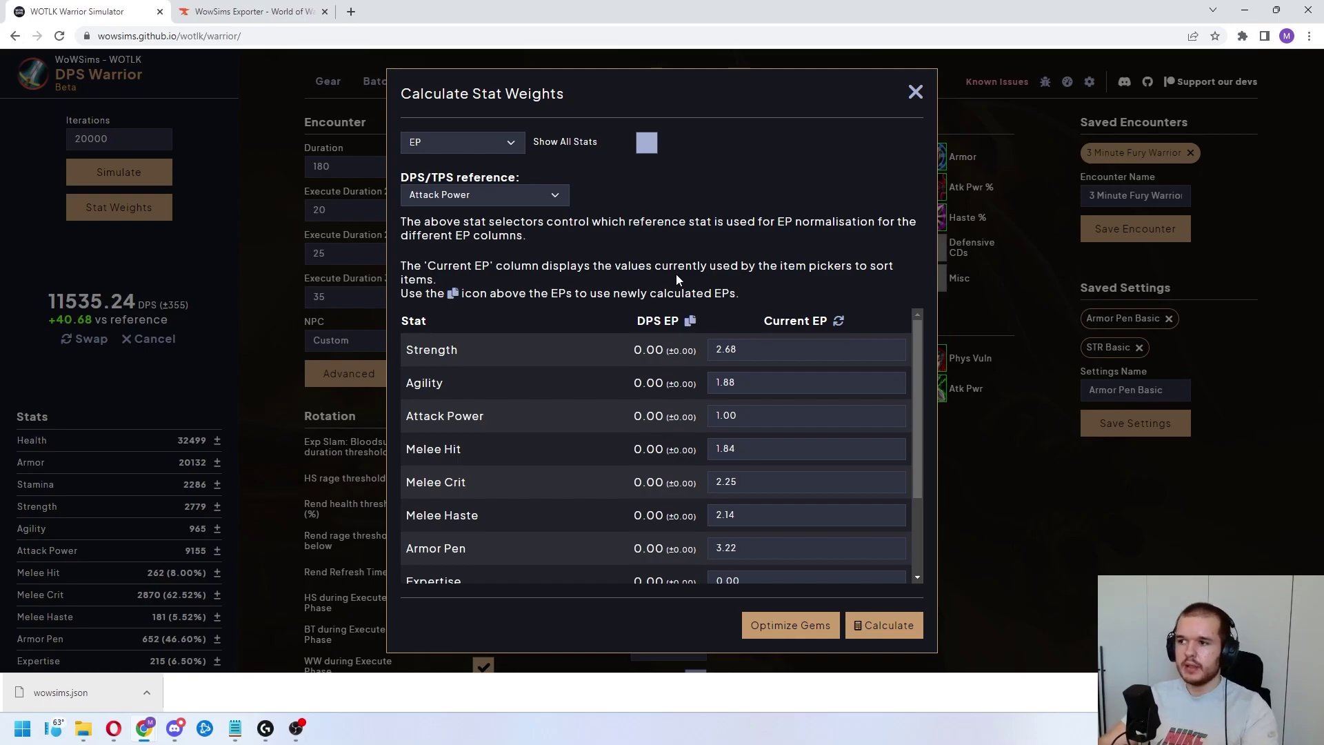
pyautogui.click(915, 92)
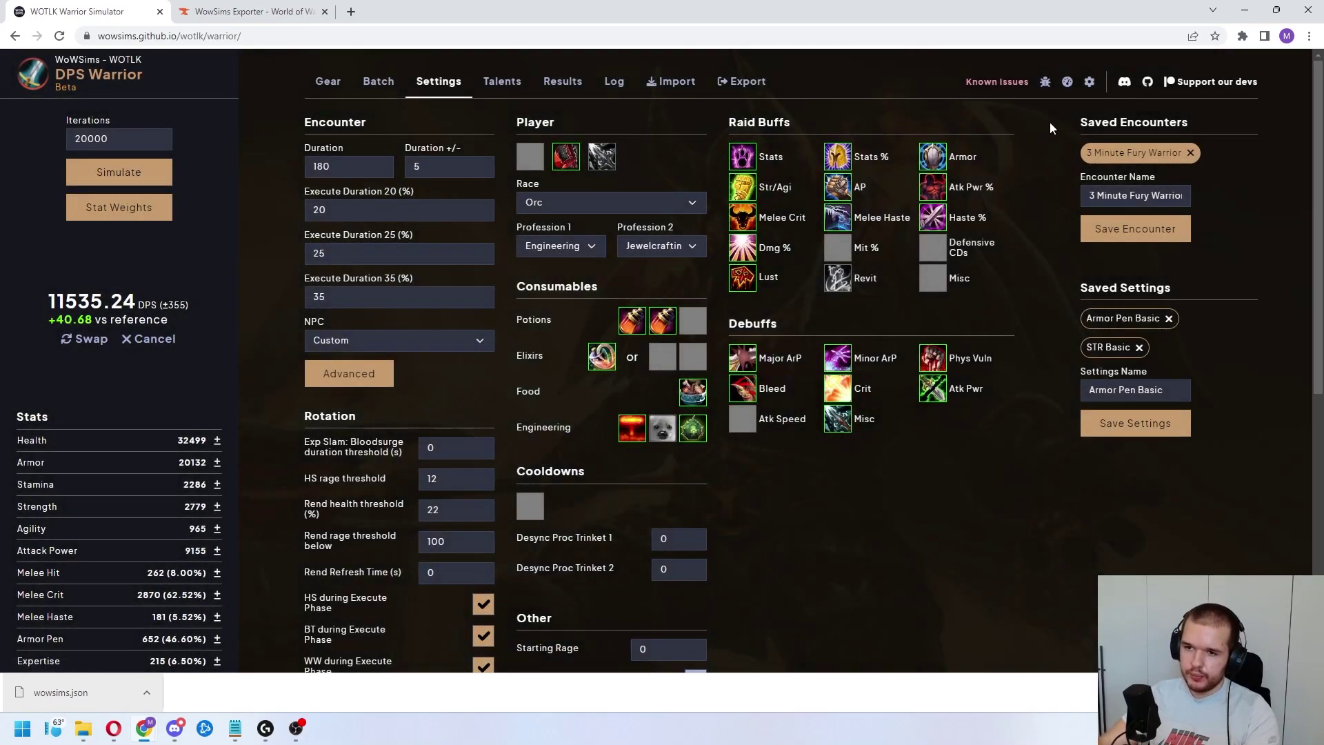
# Step: Open the GitHub releases page and scroll to the v0.1.30 Assets, then switch to the Downloads folder
pyautogui.click(1068, 83)
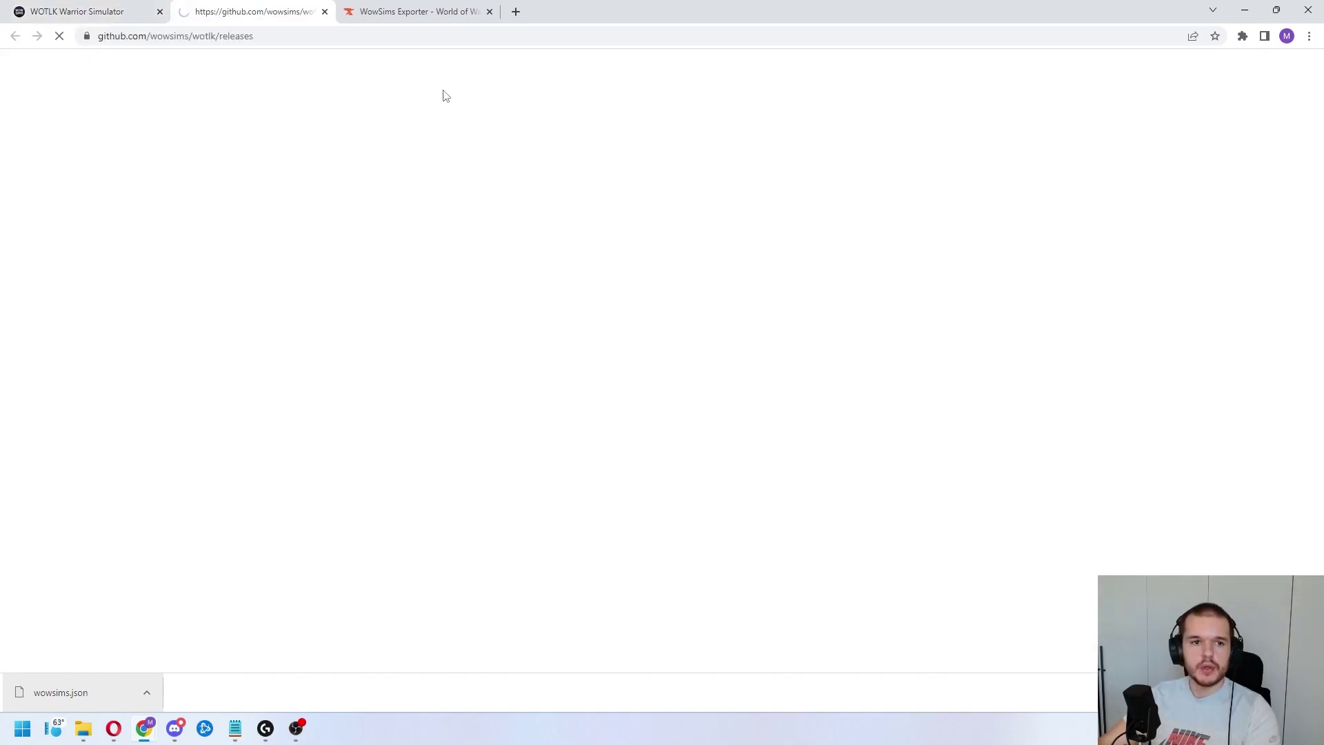
pyautogui.scroll(-8, 685, 335)
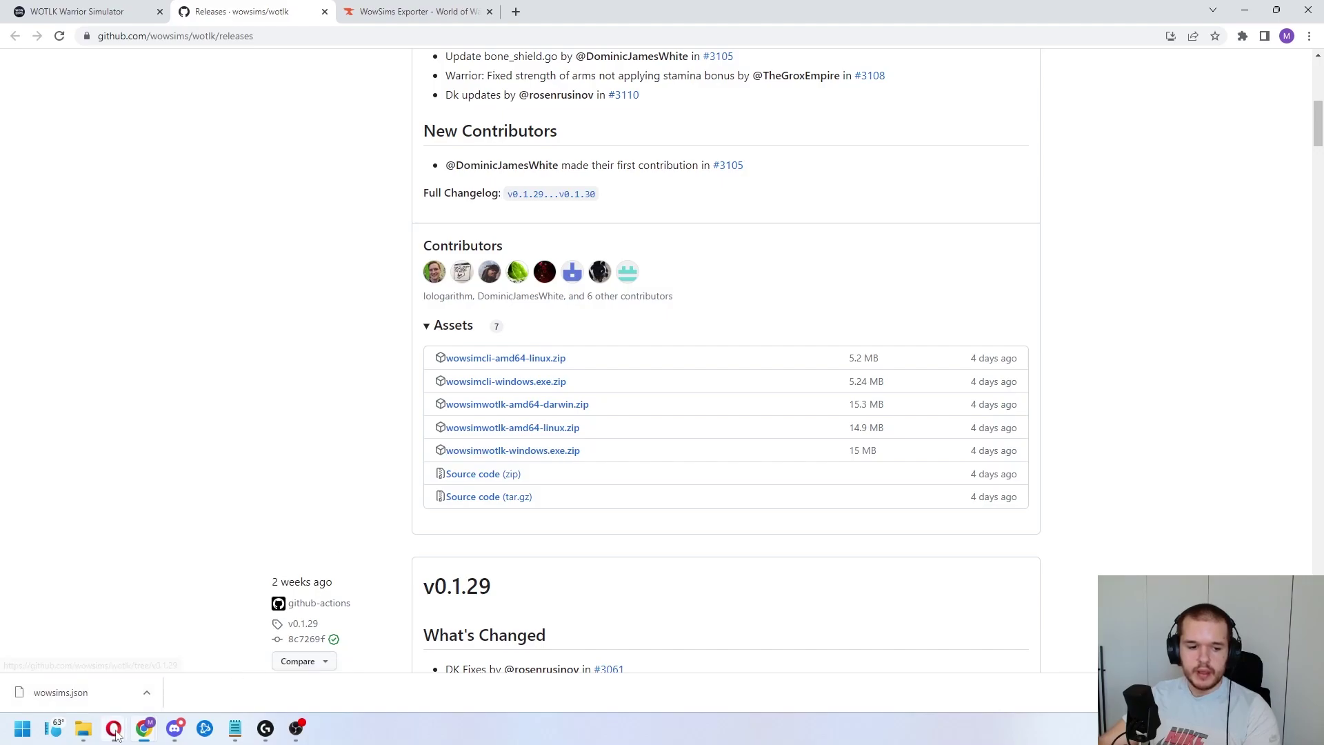
pyautogui.click(84, 728)
# Step: Launch the wowsimwotlk-windows application from the Downloads folder
pyautogui.click(634, 388)
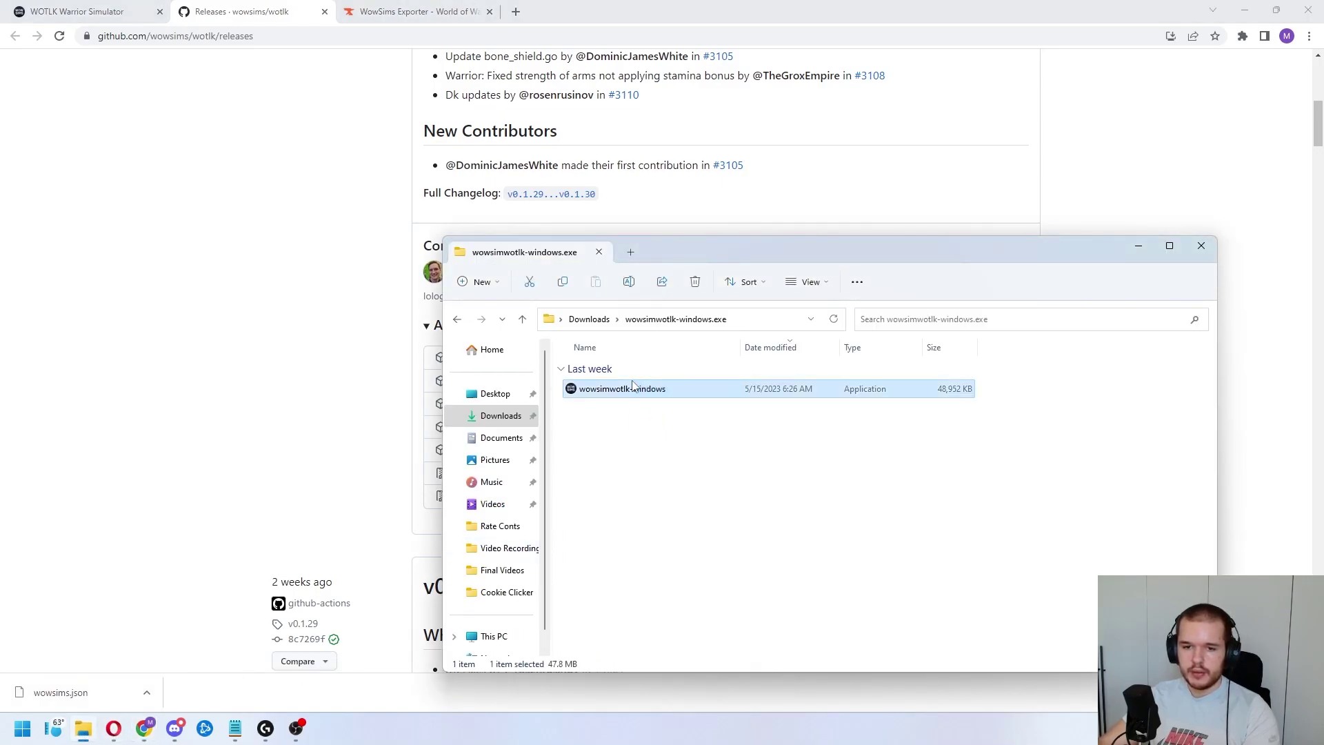
pyautogui.click(829, 458)
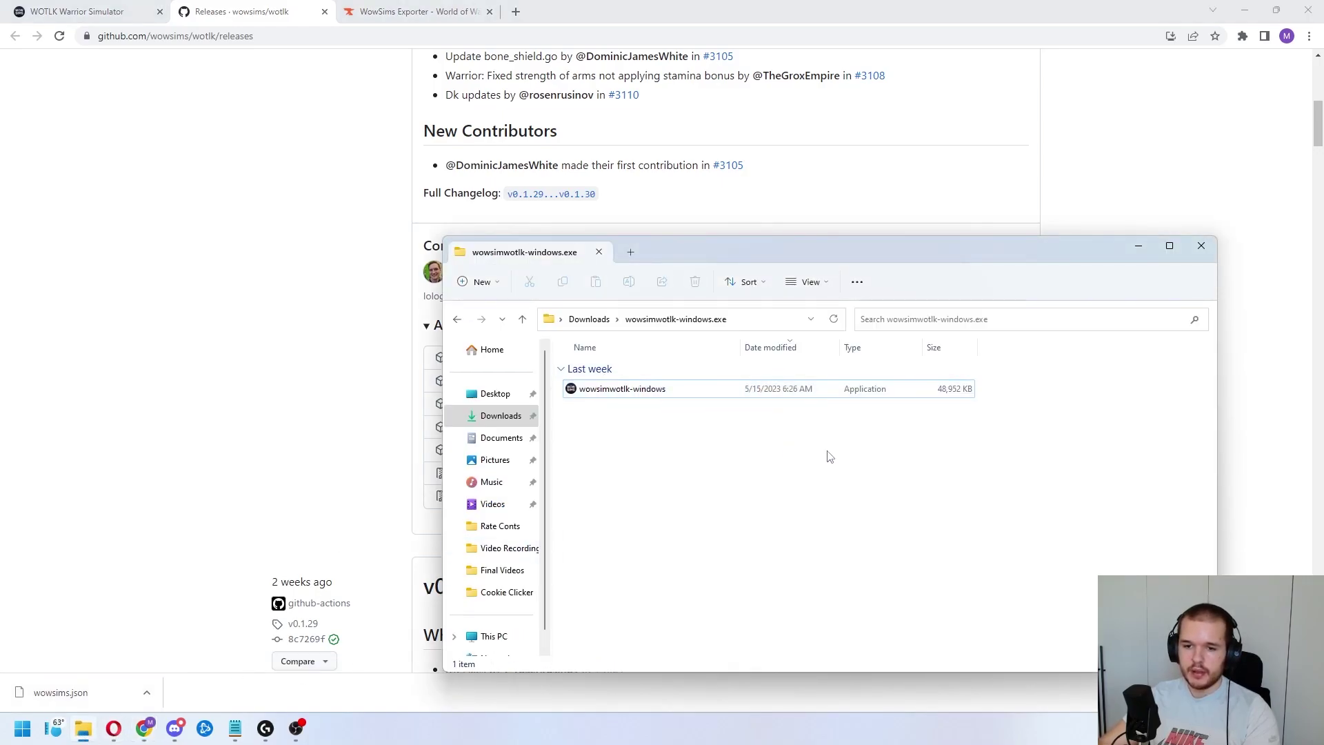
pyautogui.click(758, 388)
pyautogui.moveTo(777, 444); pyautogui.dragTo(673, 393)
pyautogui.click(721, 458)
pyautogui.click(663, 398)
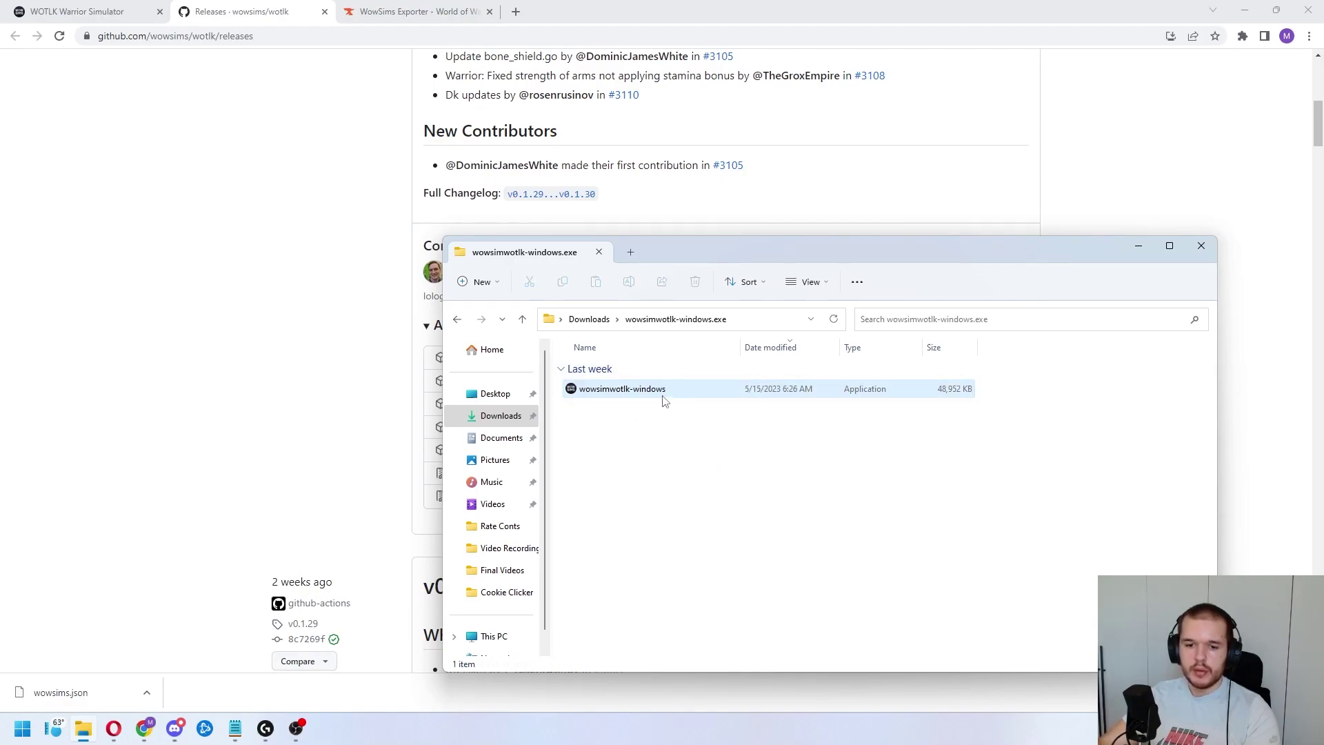
pyautogui.doubleClick(664, 387)
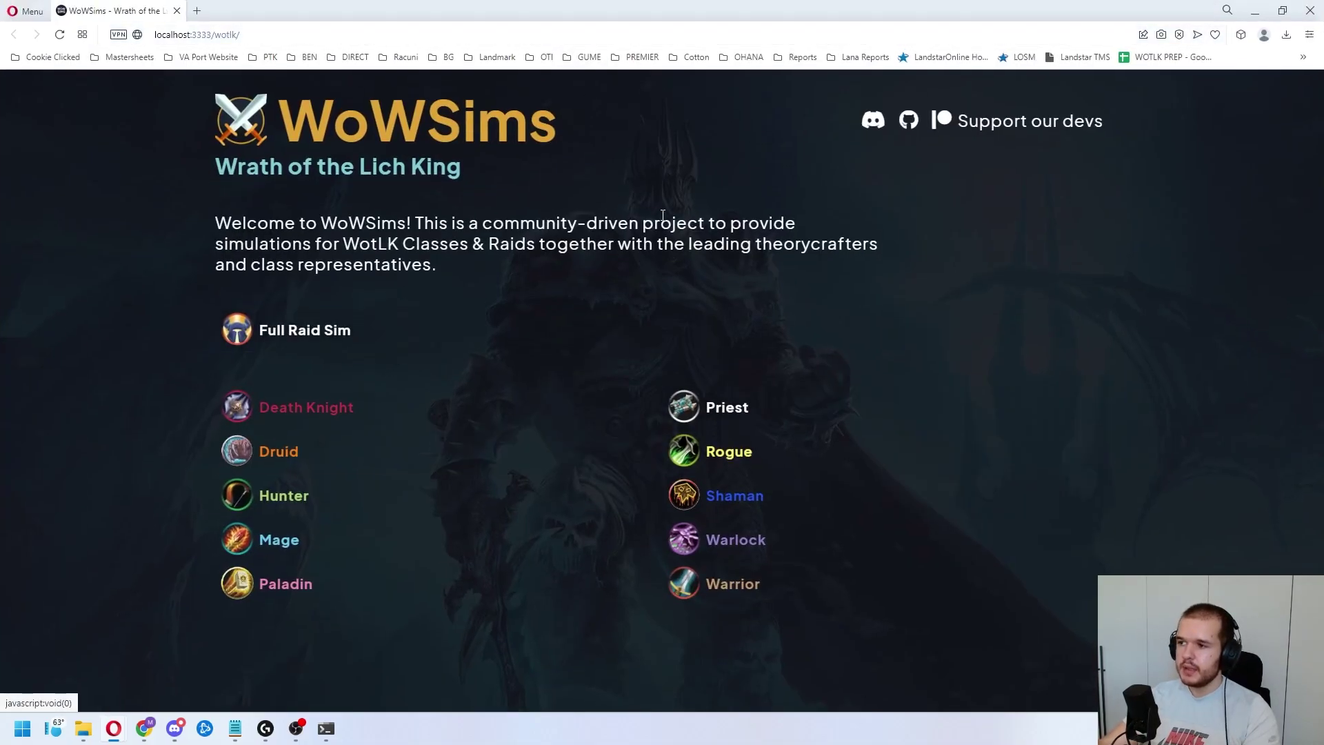
# Step: Confirm the localhost:3333/wotlk address, then open the local Warrior DPS simulator
pyautogui.hotkey('ctrl', 'l')
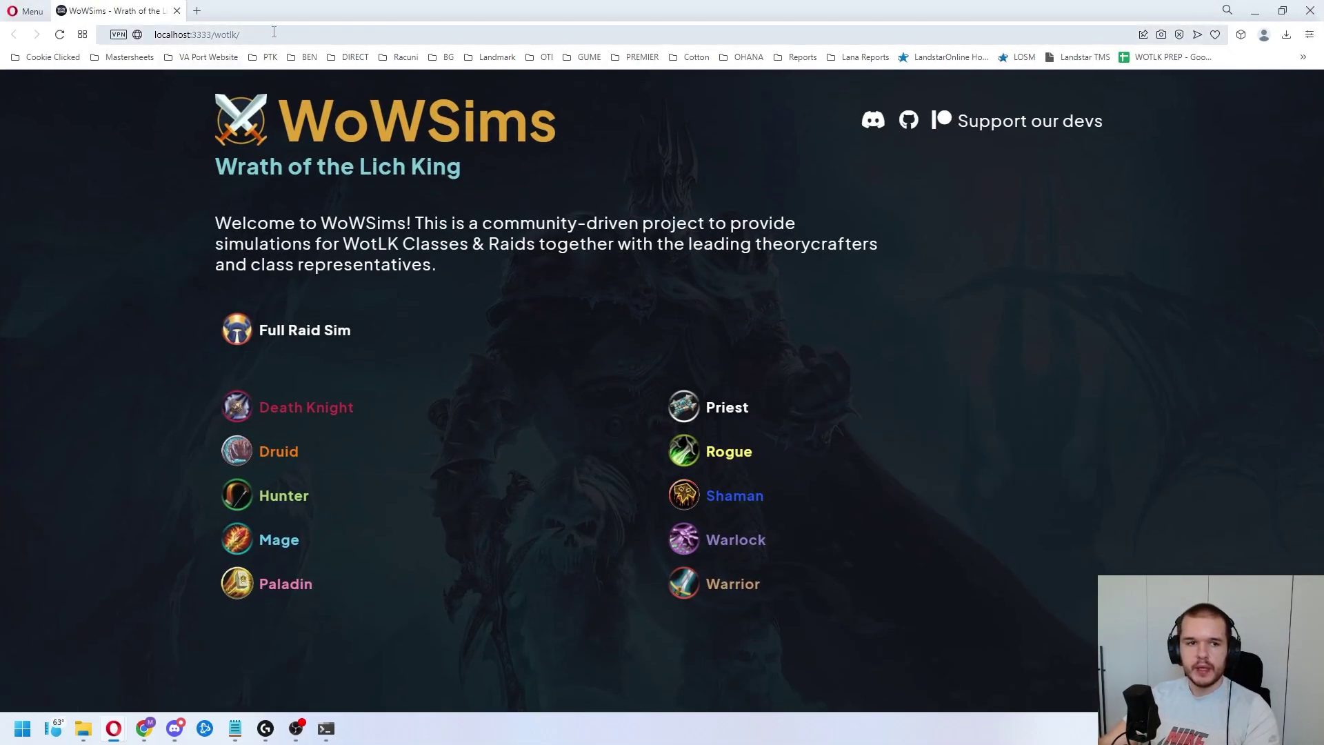
pyautogui.click(471, 222)
pyautogui.hotkey('ctrl', 'l')
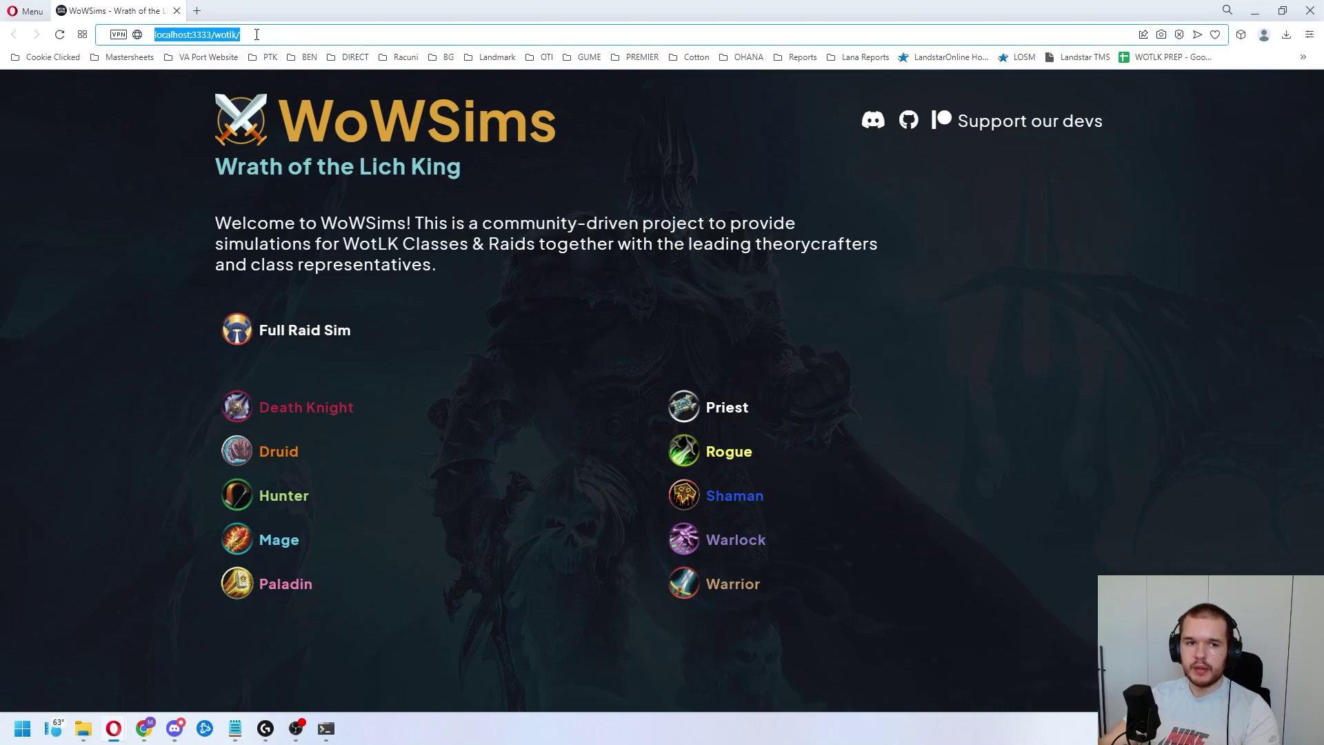
pyautogui.click(680, 184)
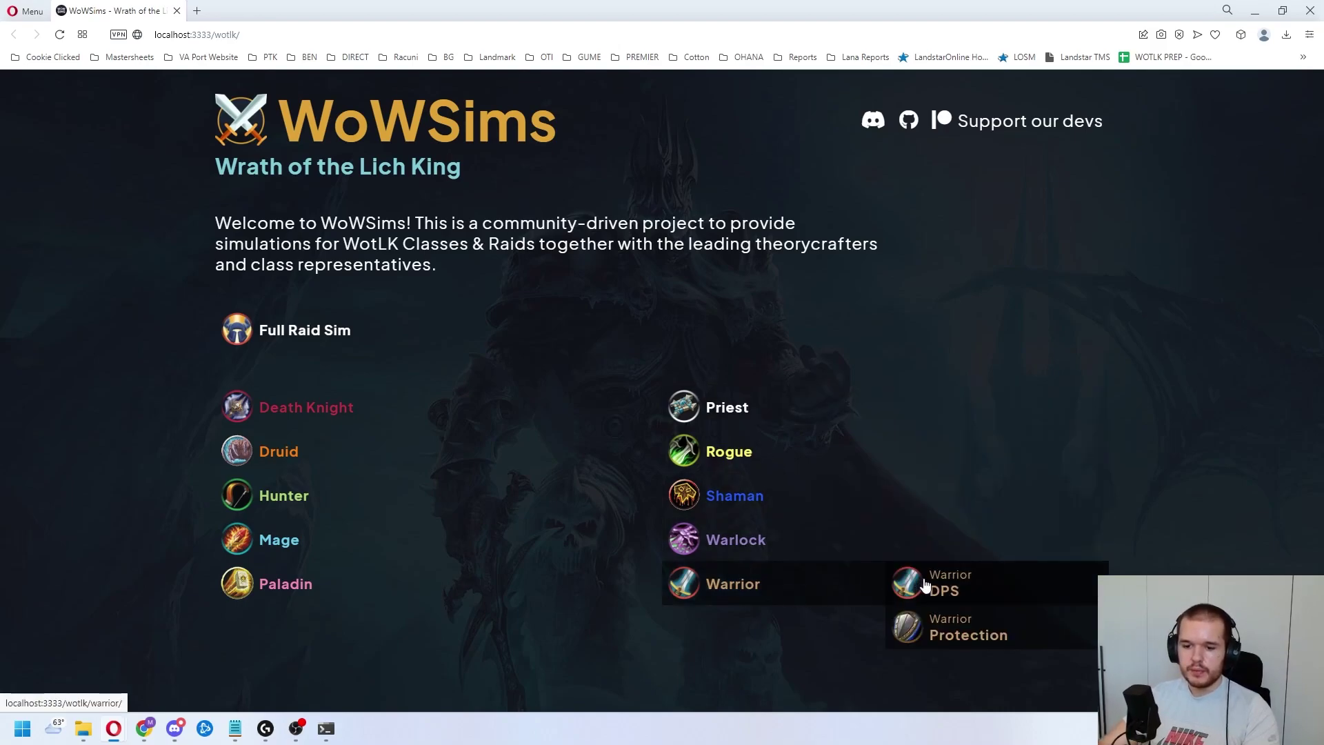
pyautogui.click(926, 585)
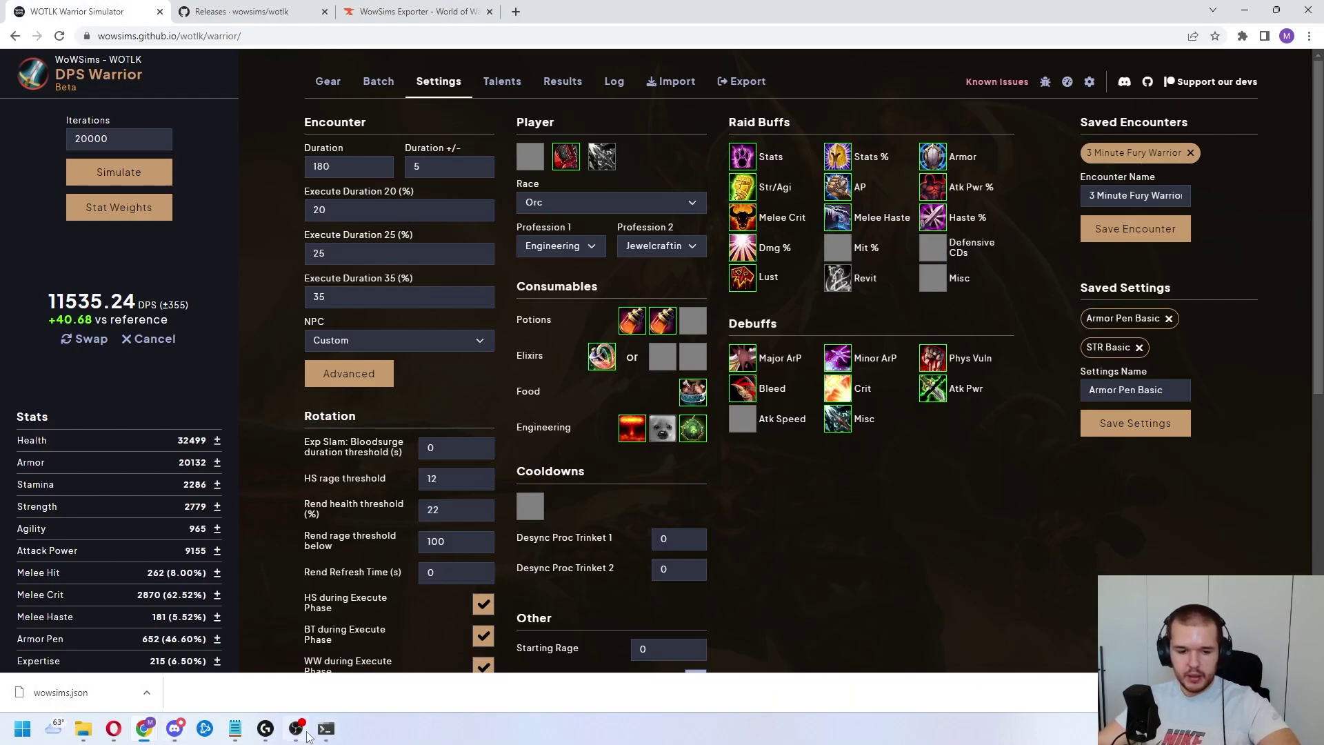
# Step: Import the wowsims.json settings file into the local simulator
pyautogui.click(499, 687)
pyautogui.click(673, 102)
pyautogui.click(680, 133)
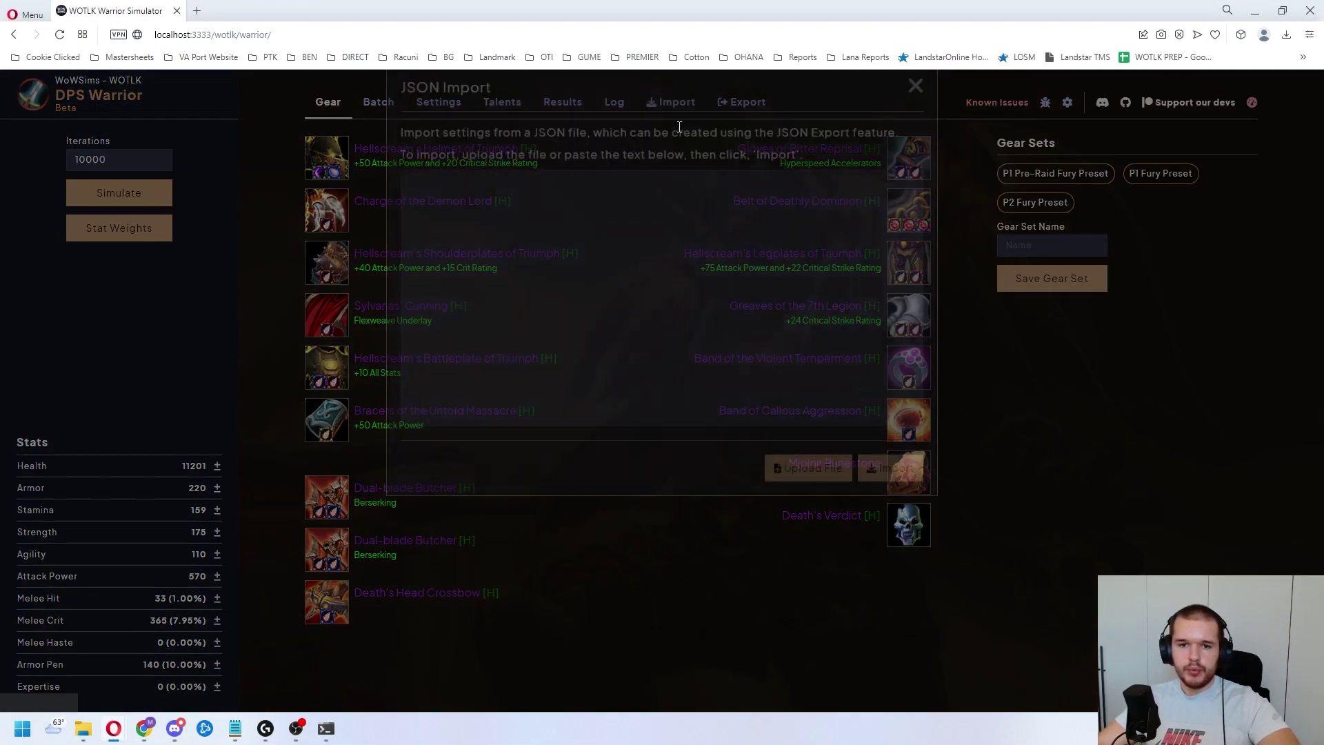
pyautogui.click(808, 496)
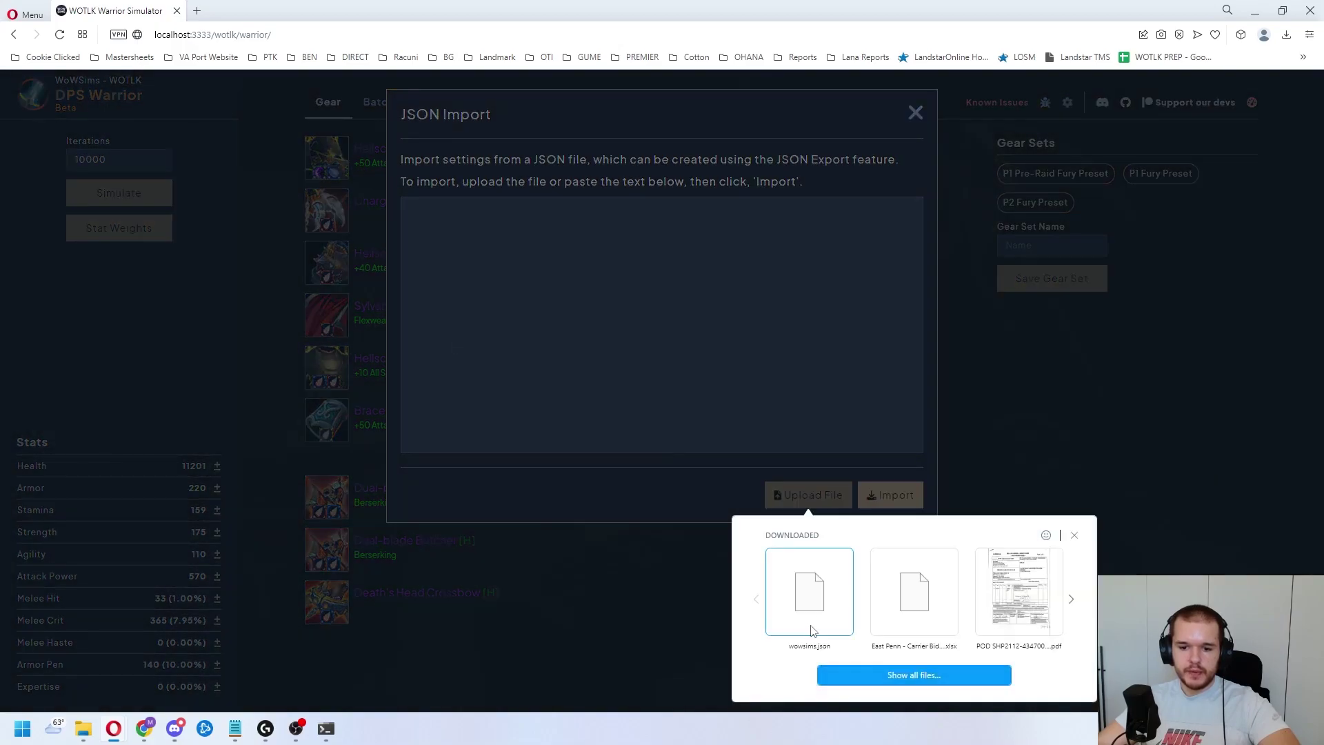
pyautogui.click(818, 605)
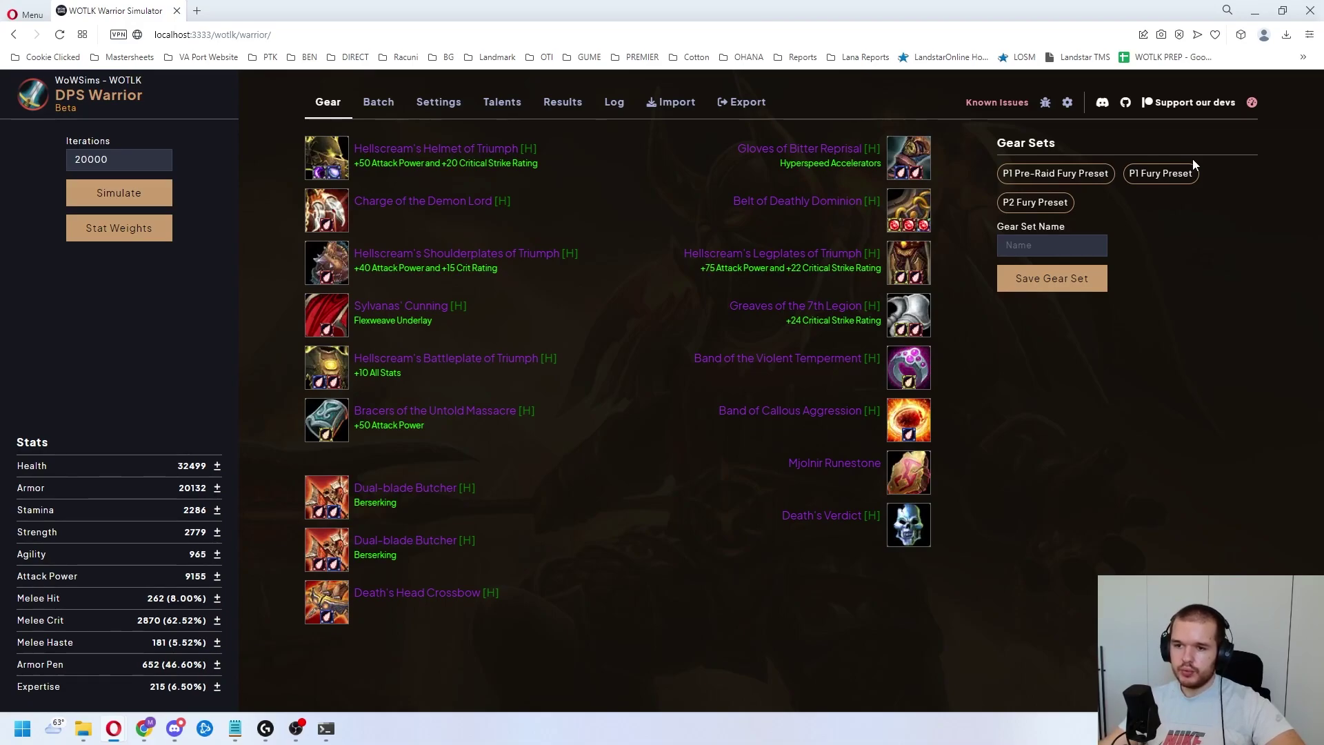
# Step: Review the Batch, Settings and Talents tabs to confirm the imported values
pyautogui.click(378, 102)
pyautogui.click(422, 102)
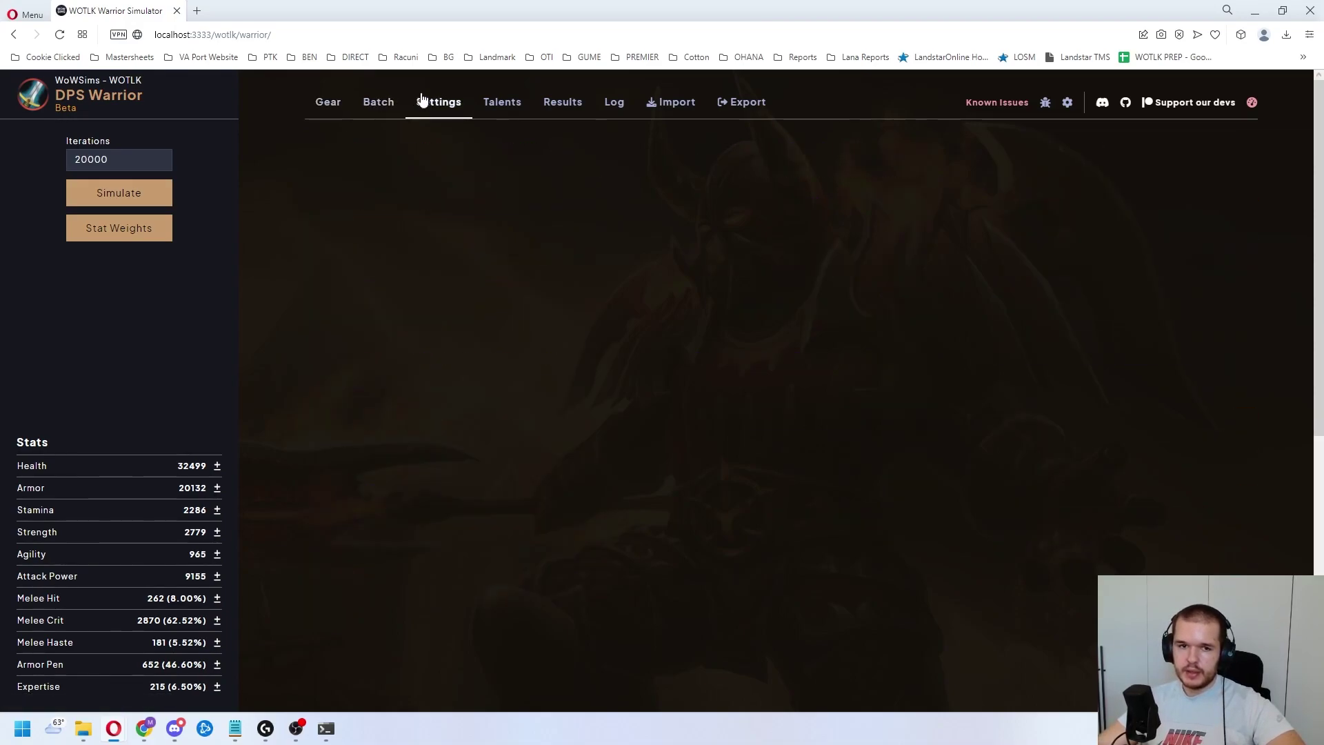
pyautogui.click(502, 102)
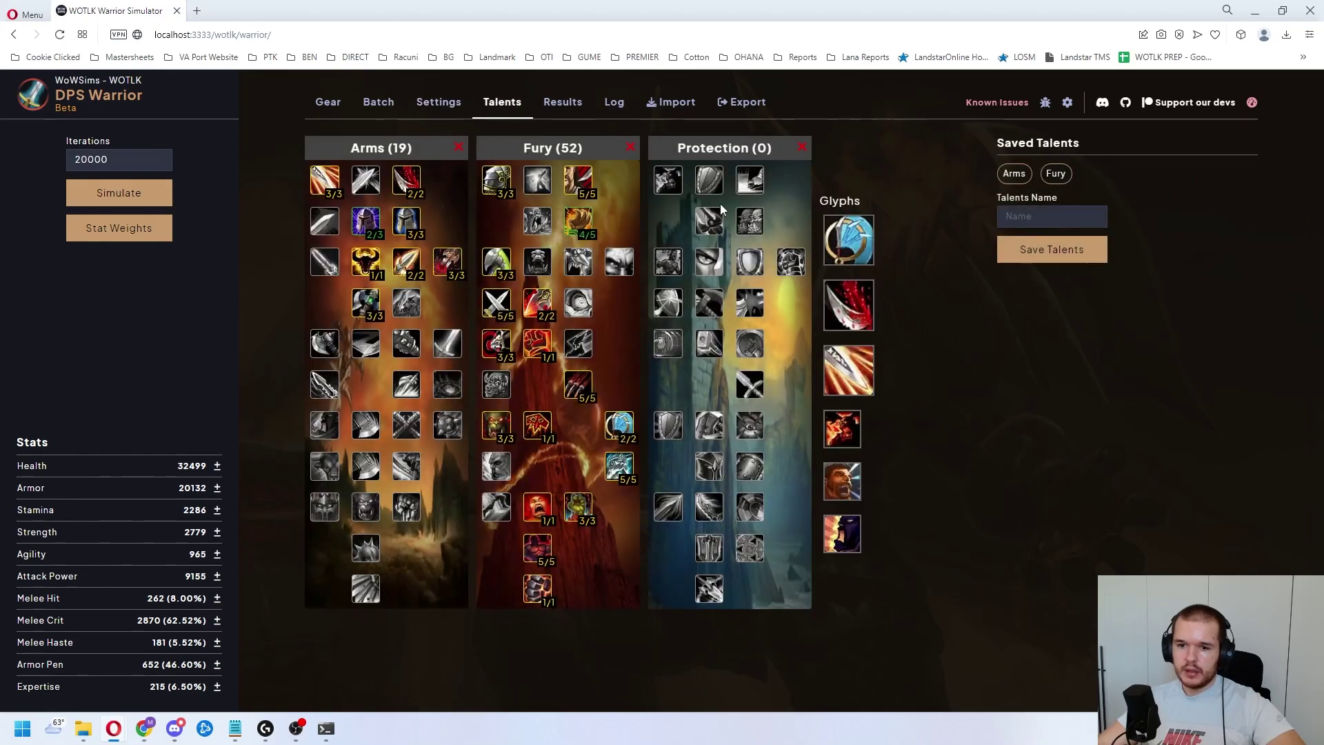
pyautogui.click(439, 102)
pyautogui.click(328, 102)
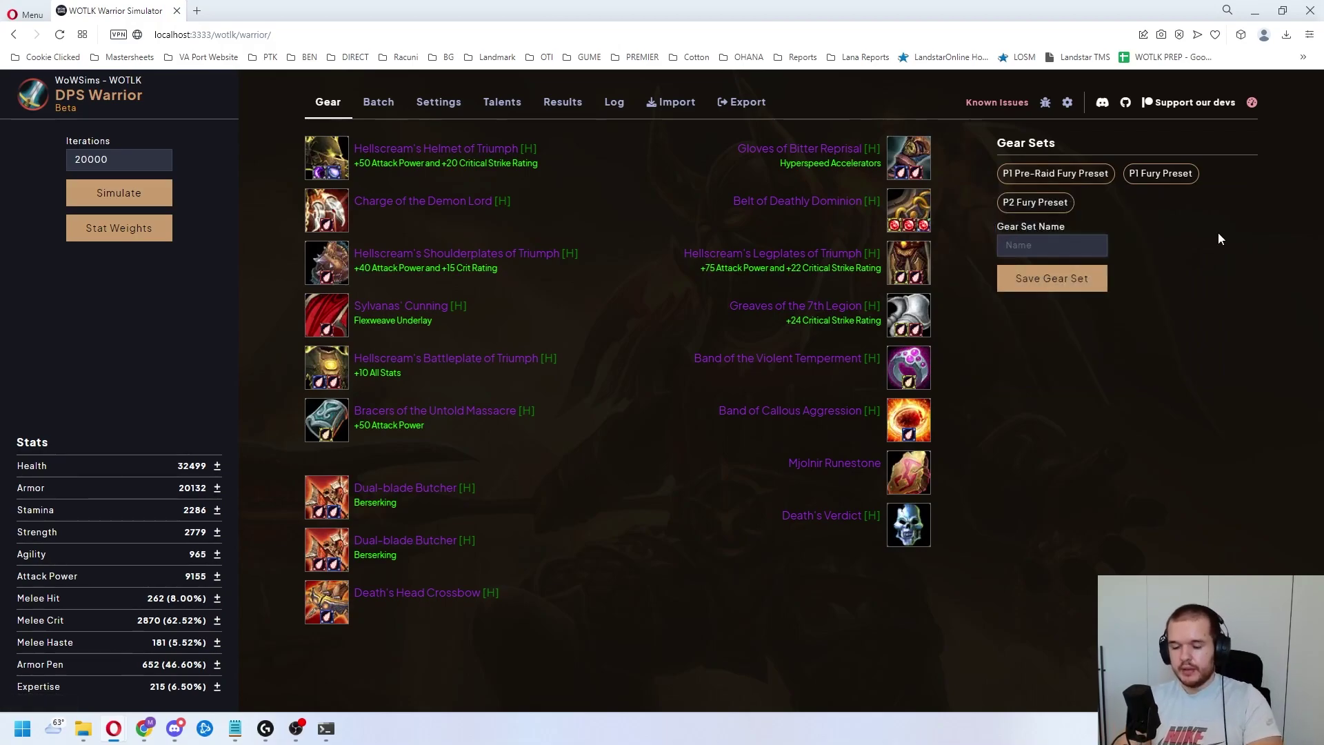
# Step: Save the equipped gear as a new set named 'P3 Fury Soft Cap'
pyautogui.write('P3 Fury')
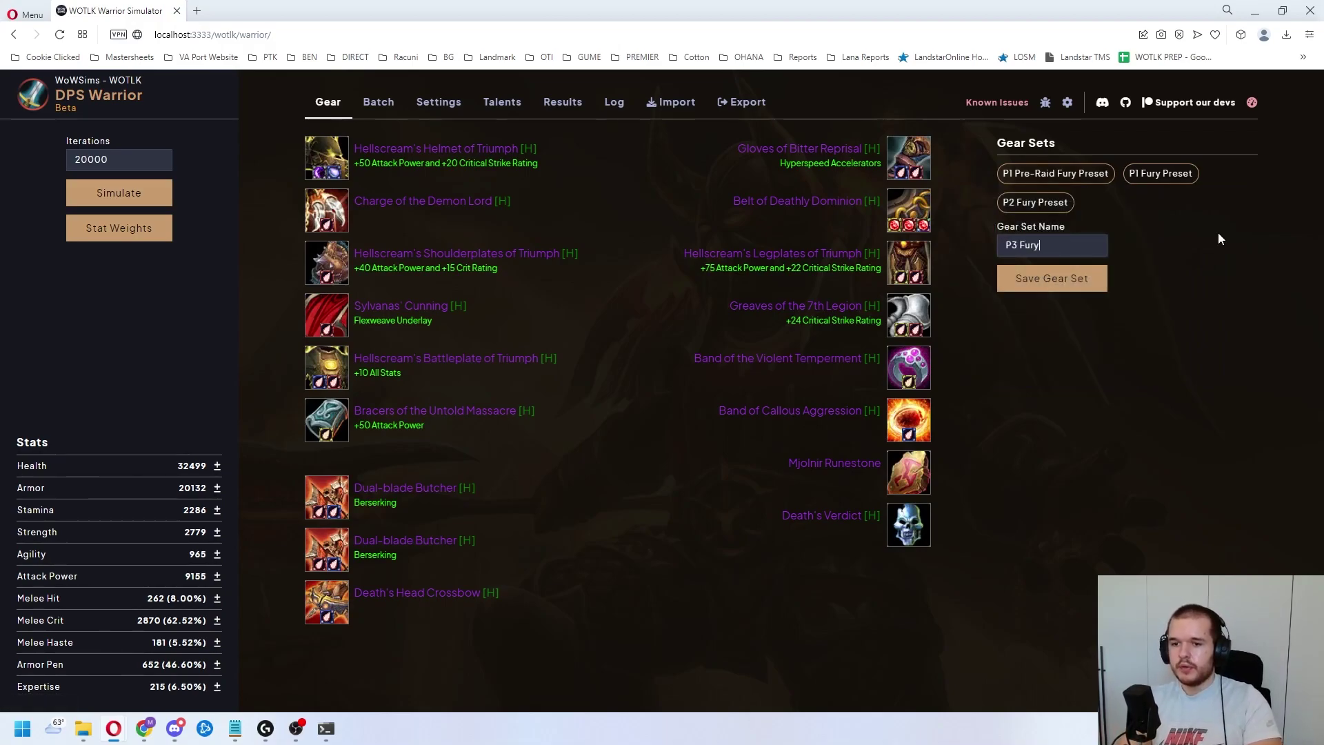
pyautogui.write(' Soft Cap')
pyautogui.press('Return')
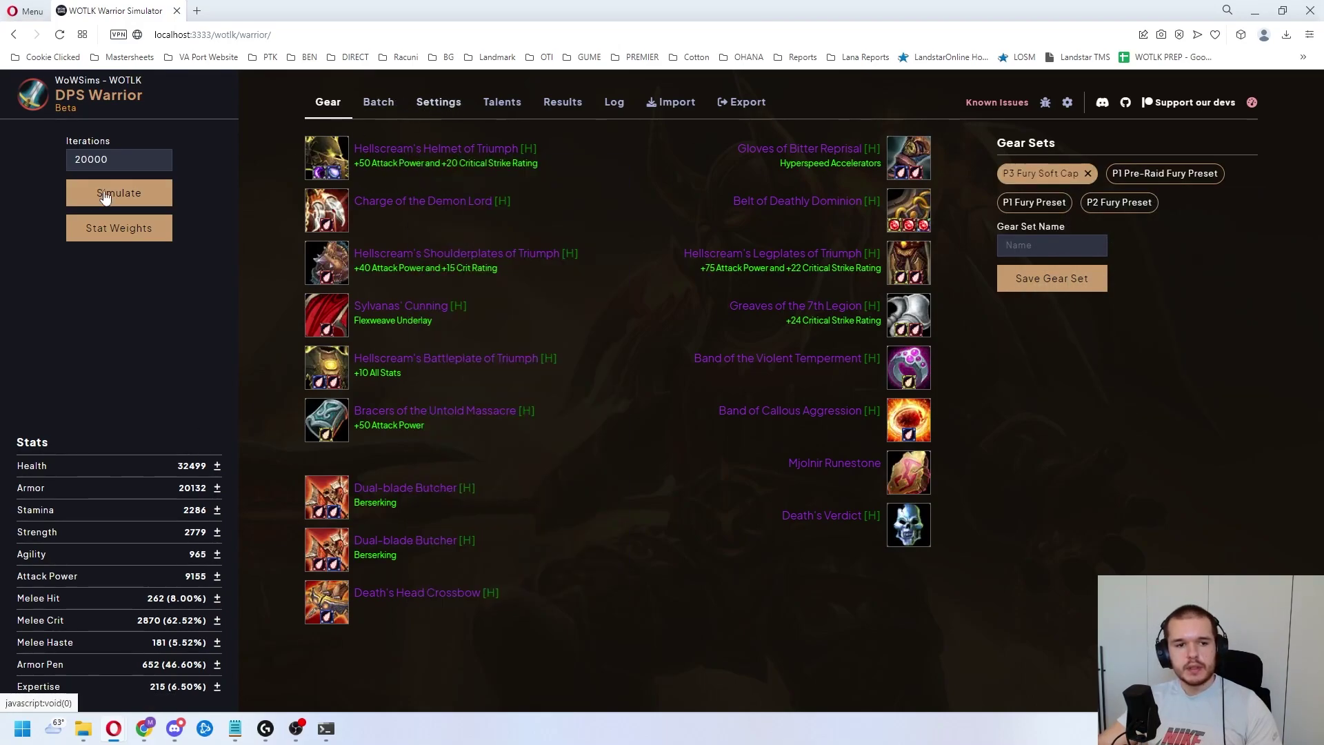
pyautogui.moveTo(110, 159); pyautogui.dragTo(31, 164)
# Step: Run the simulation to 11535.08 DPS, save it as the reference, and open the stat weights calculator
pyautogui.click(38, 166)
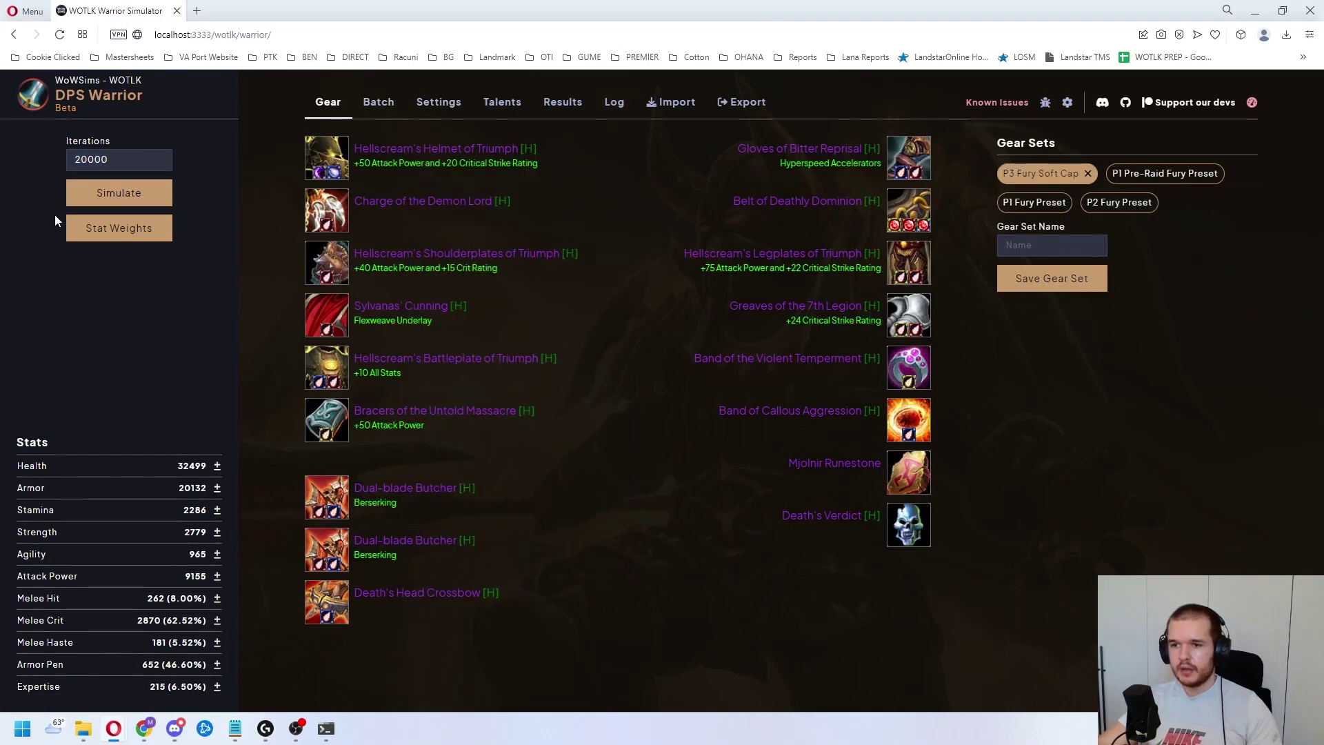
pyautogui.click(119, 193)
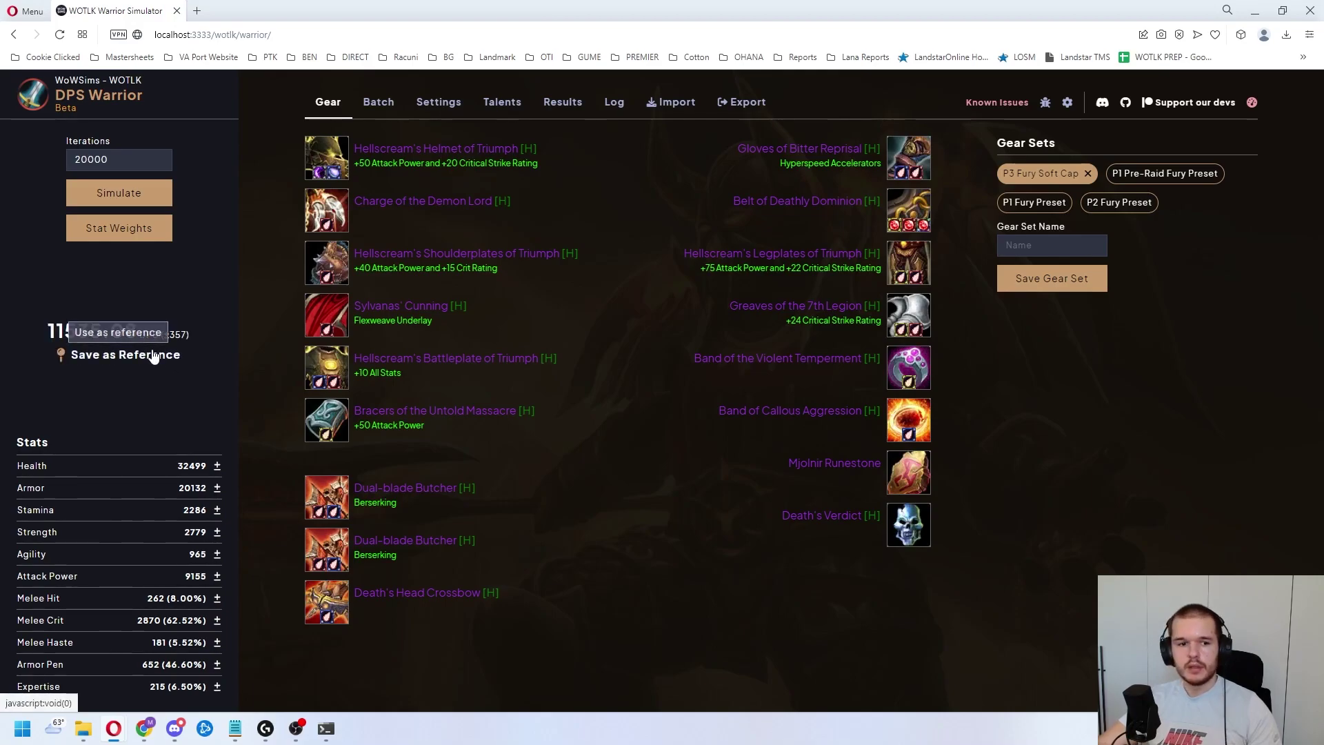
pyautogui.click(128, 355)
pyautogui.moveTo(135, 337); pyautogui.dragTo(29, 322)
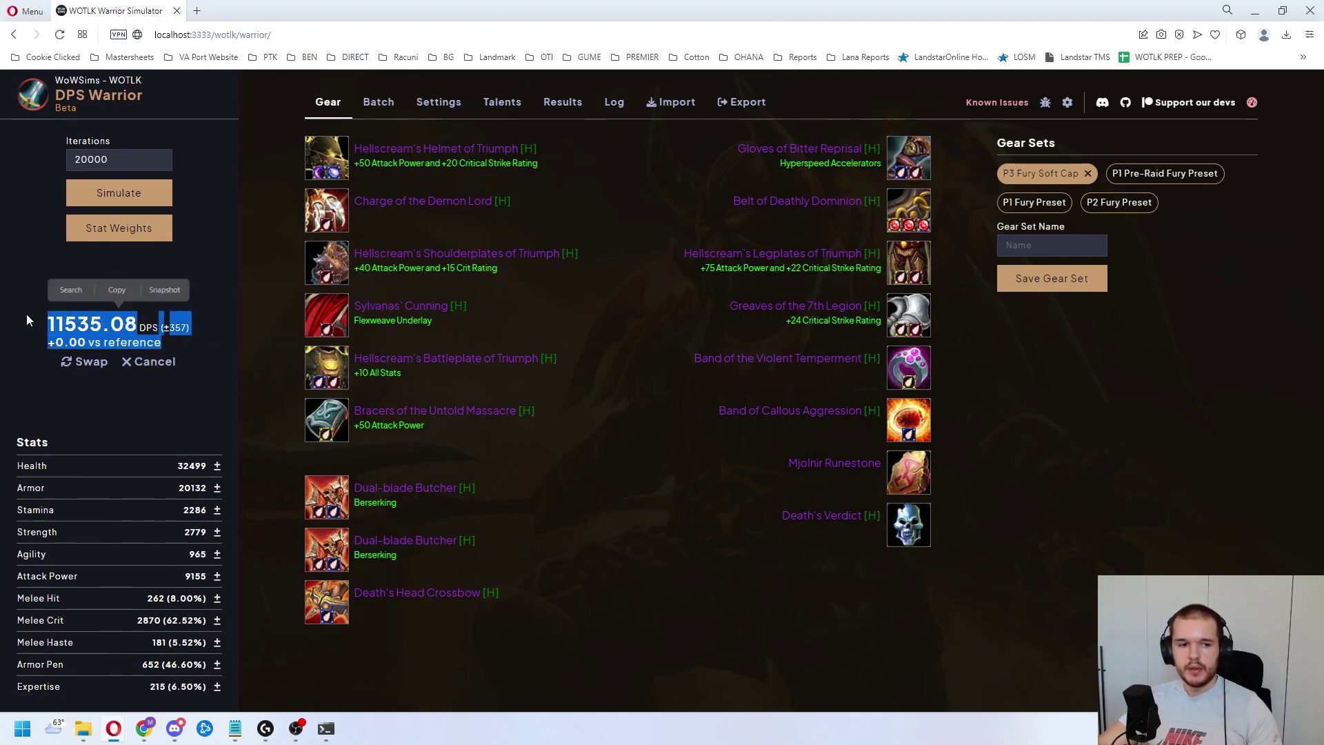
pyautogui.click(29, 321)
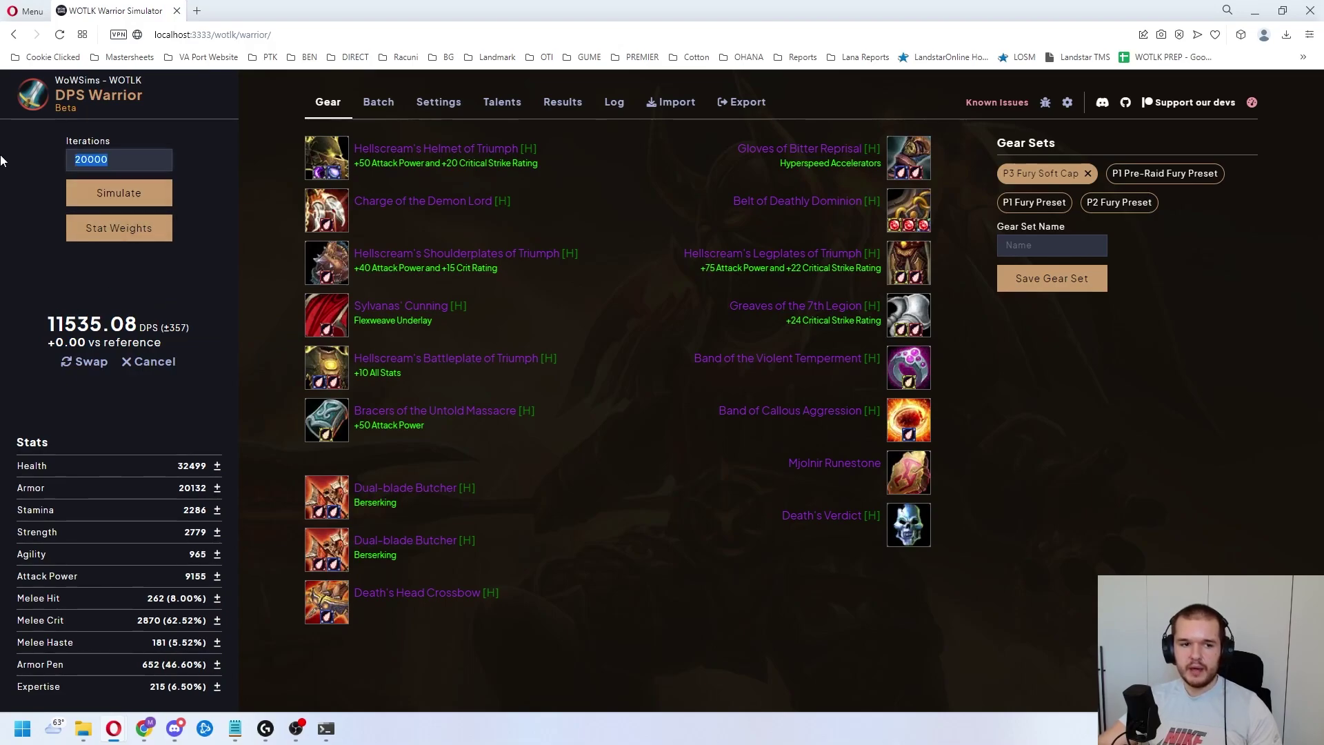
pyautogui.click(114, 234)
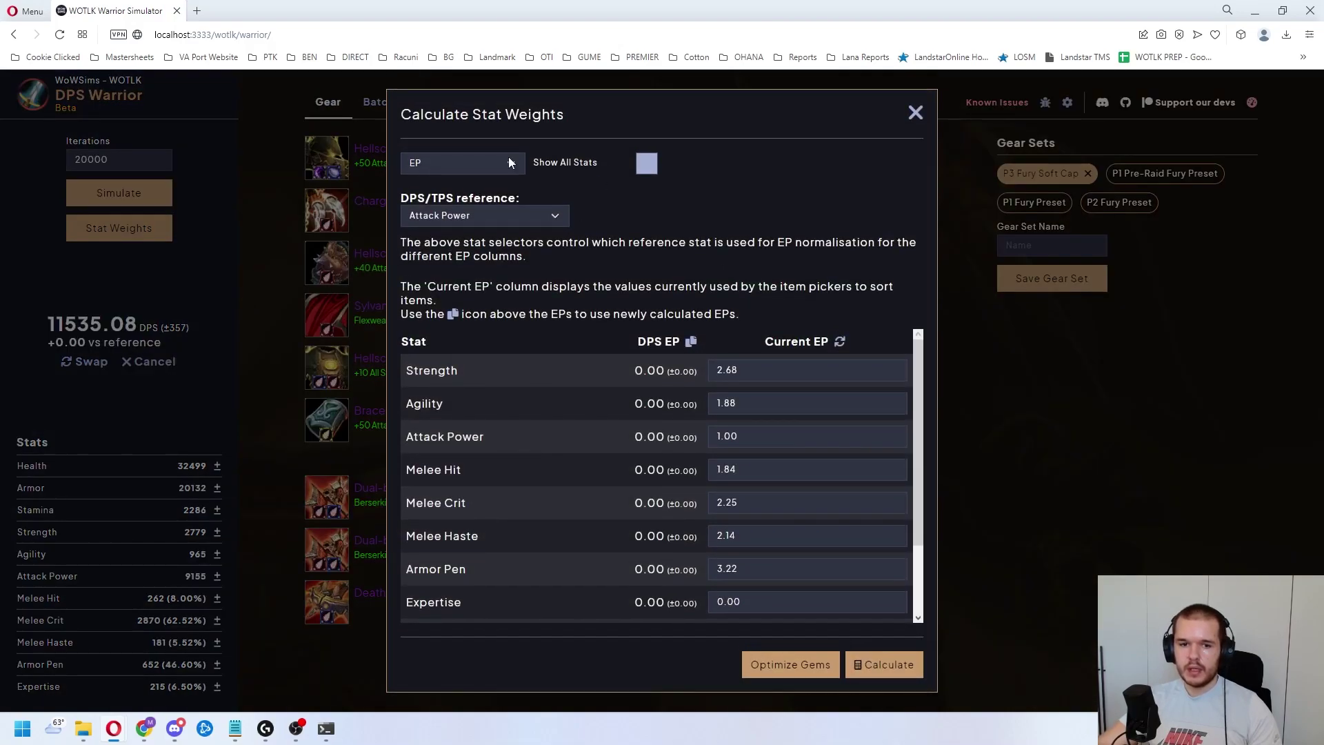
# Step: Recalculate stat weights, apply them as current EP (Strength 2.67, Agility 1.95), and close the calculator
pyautogui.click(898, 681)
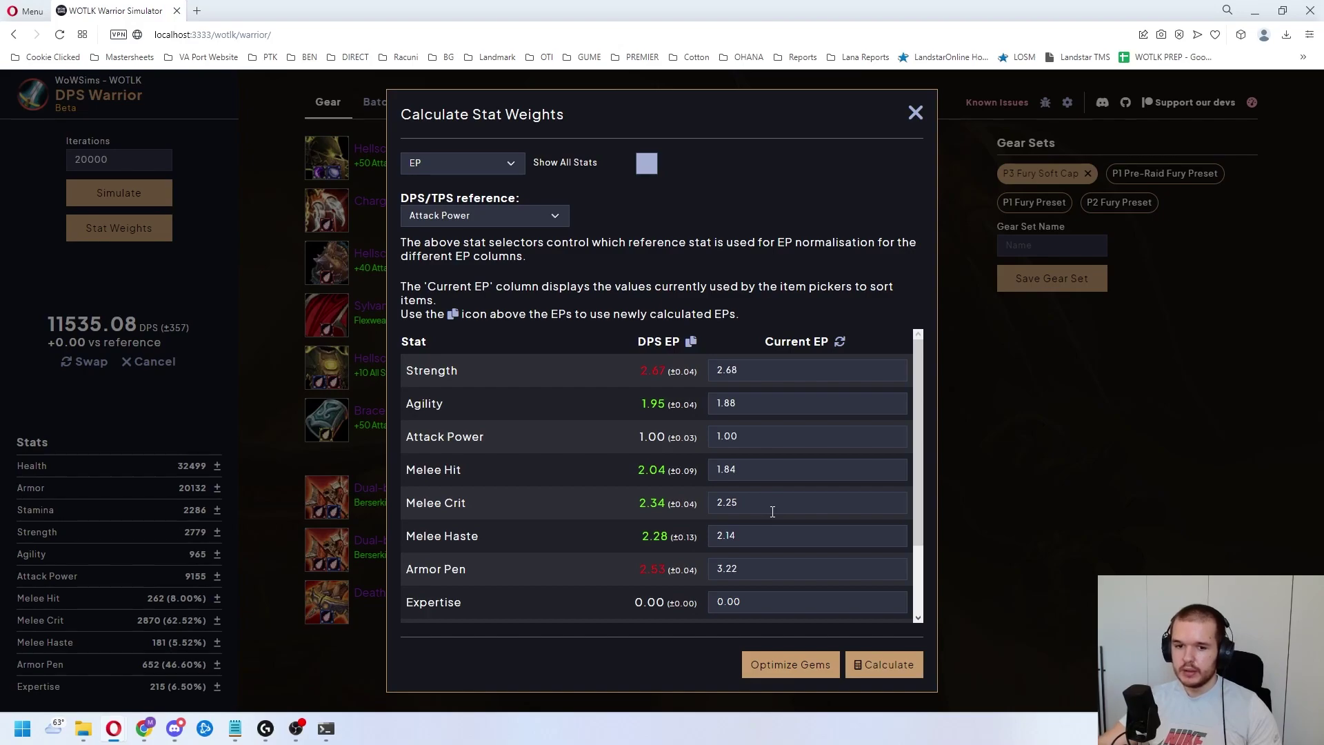
pyautogui.click(690, 342)
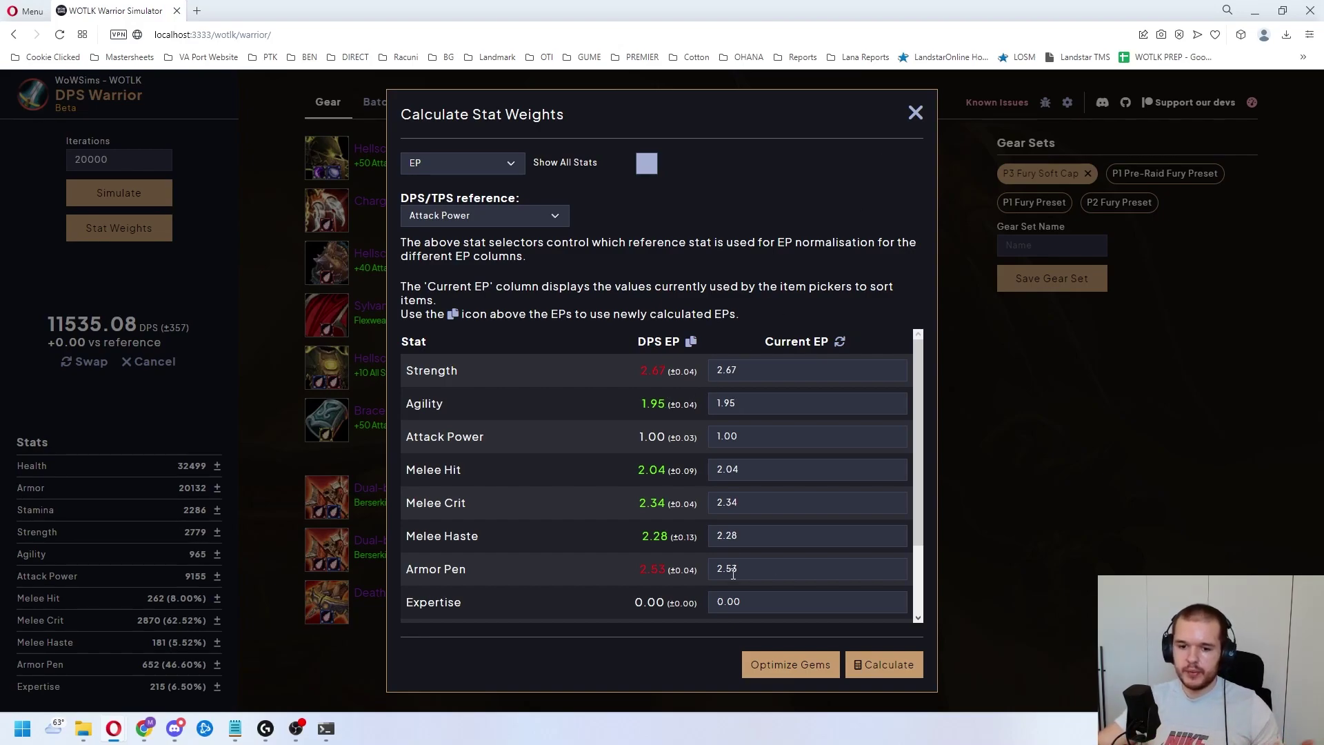
pyautogui.press('Escape')
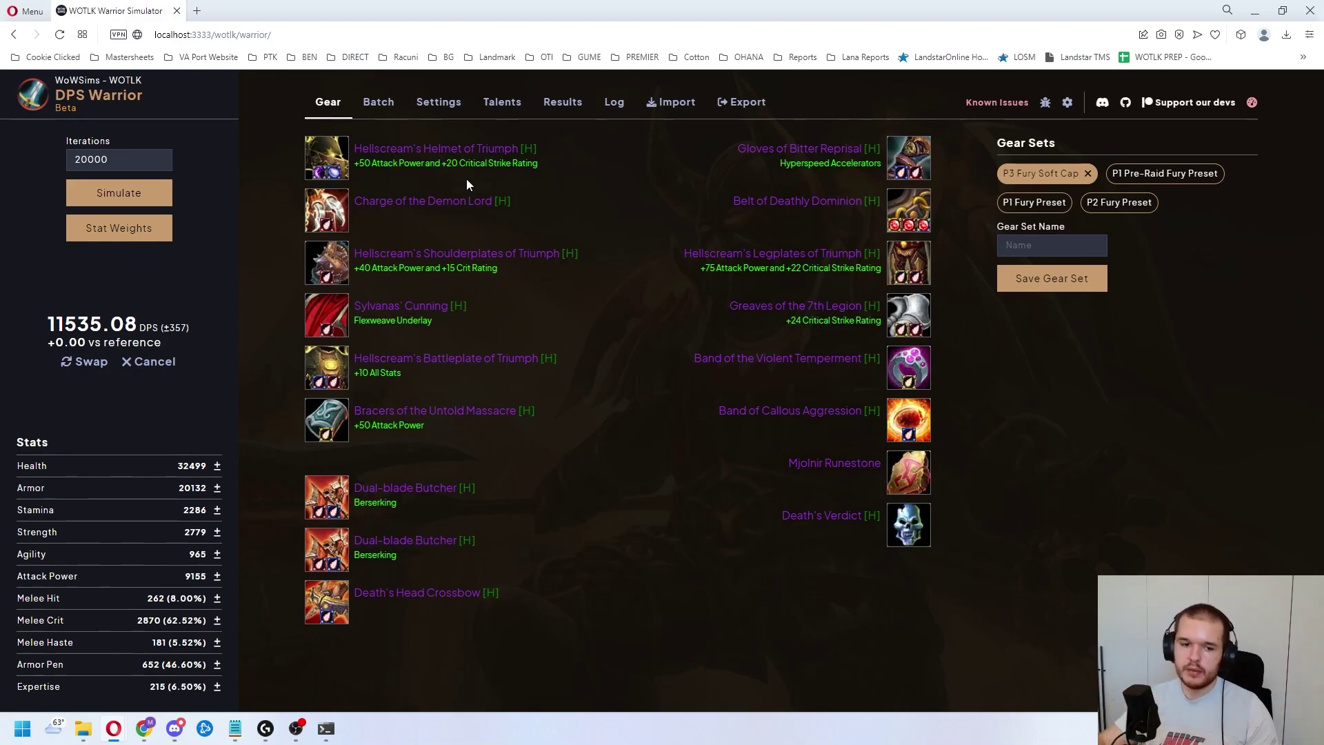
pyautogui.moveTo(310, 732)
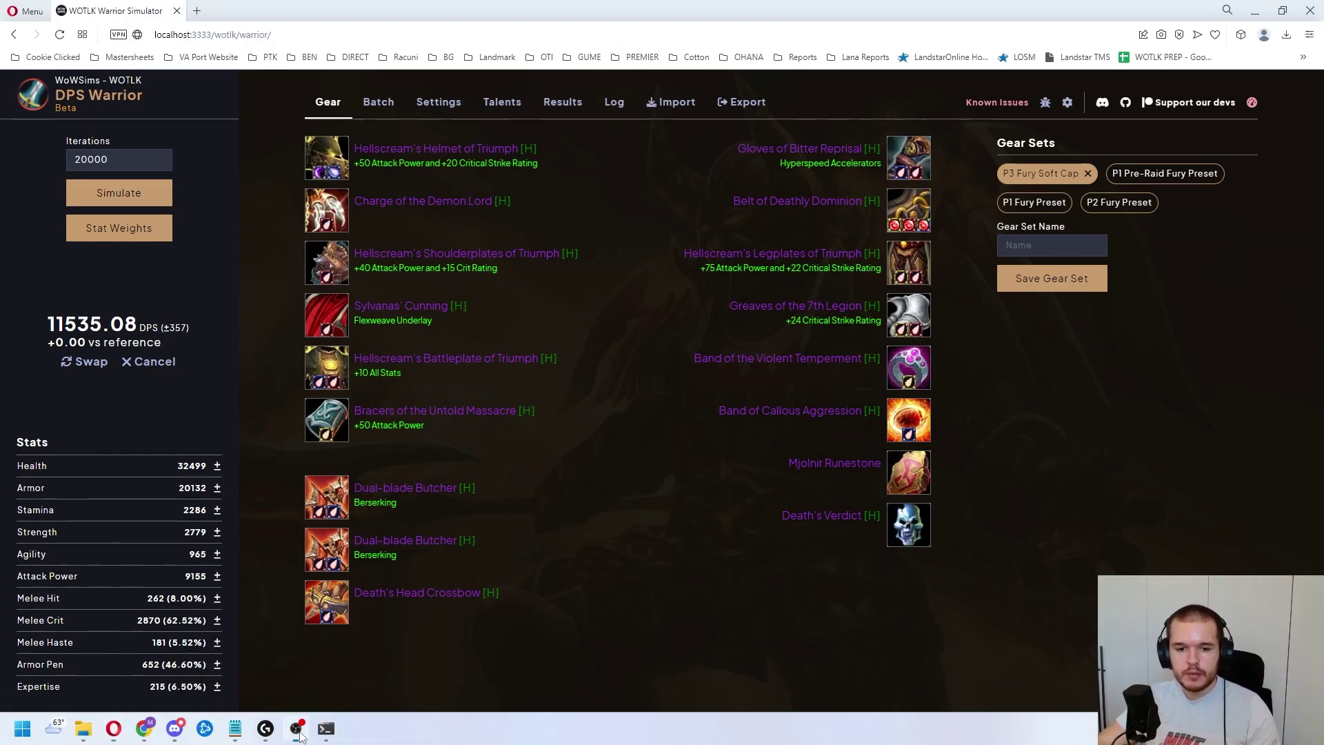